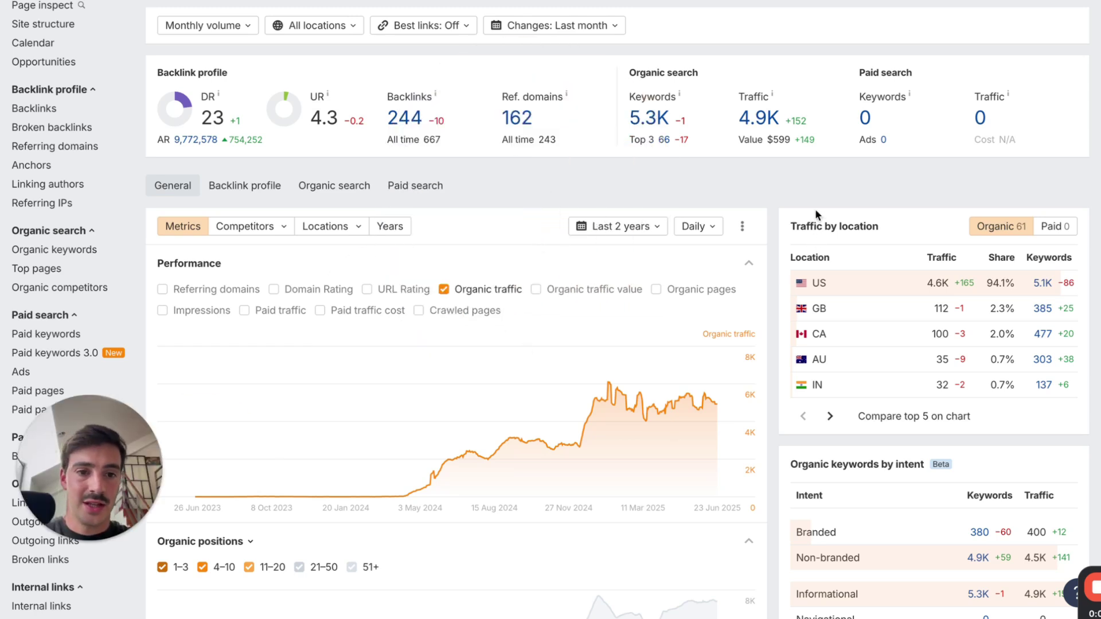
Mark the start of growth and circle the recent high-traffic period in red on the Organic traffic performance chart
scroll(805, 186, "down", 3)
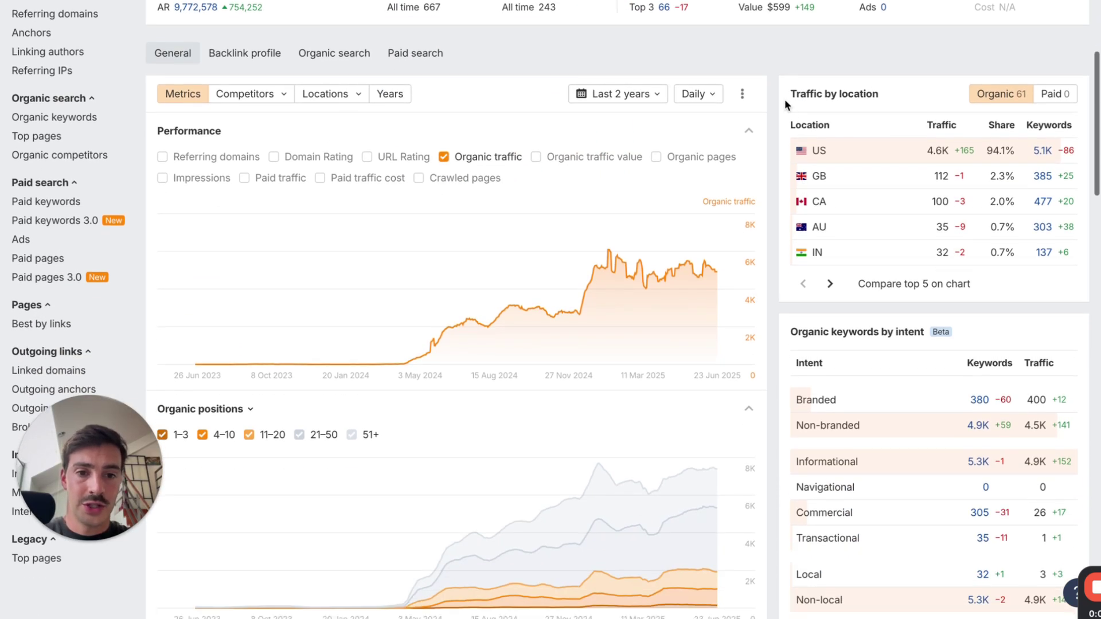
key("alt+d")
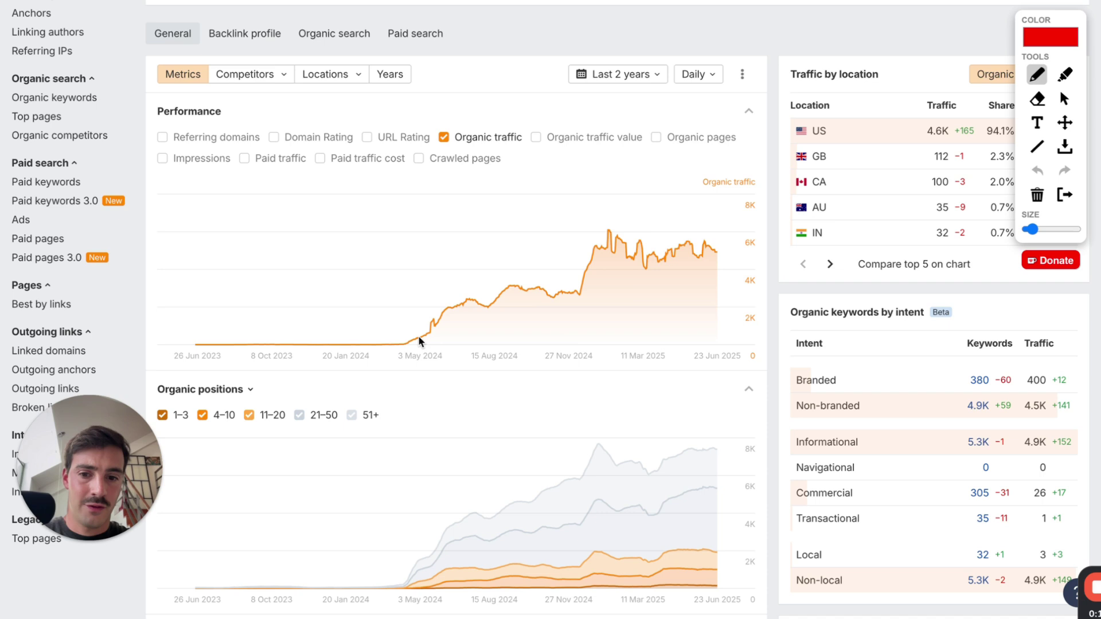
left_click(415, 339)
mouse_move(719, 251)
left_mouse_down()
mouse_move(783, 247)
mouse_move(703, 223)
mouse_move(558, 250)
mouse_move(695, 279)
left_mouse_up()
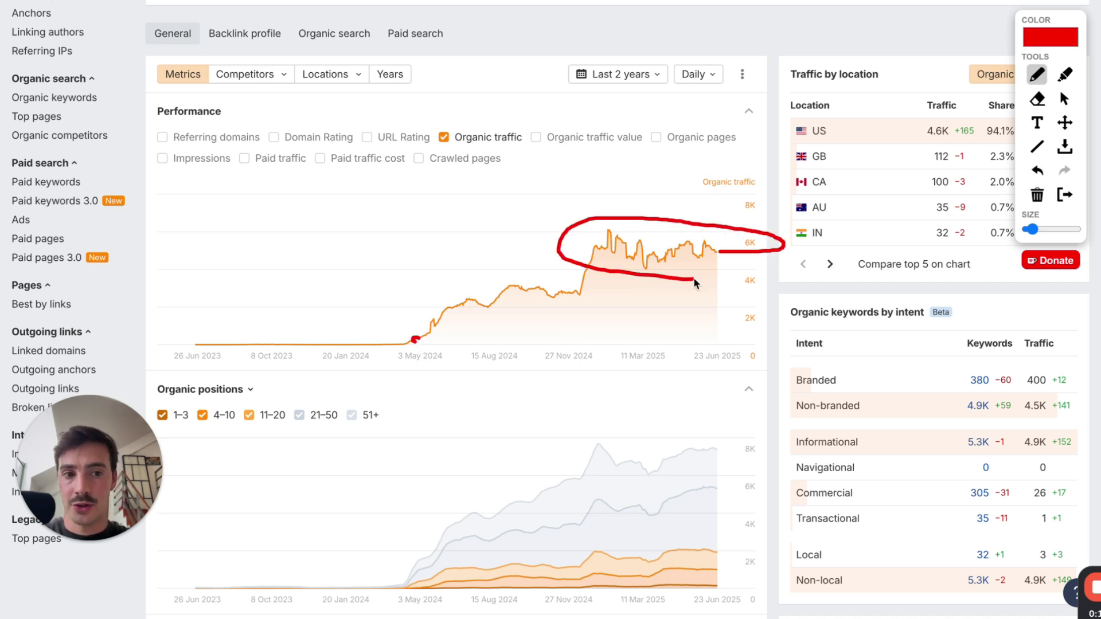
Outline the US row in Traffic by location in red, then exit annotation mode
left_click_drag(1037, 59, 1004, 332)
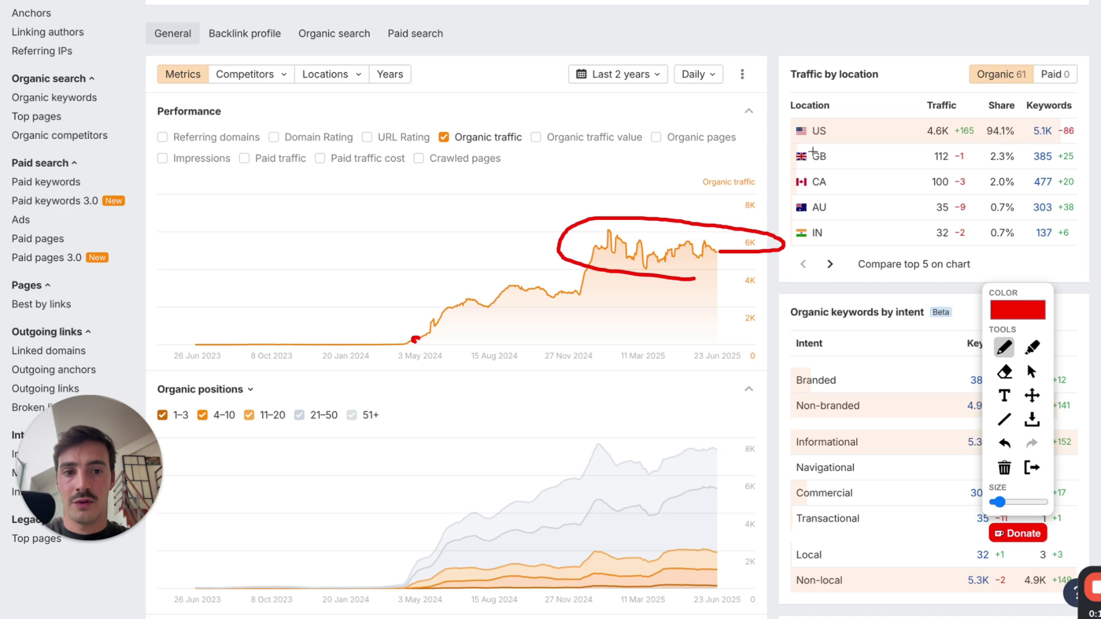
mouse_move(799, 148)
left_mouse_down()
mouse_move(1096, 124)
mouse_move(876, 115)
left_mouse_up()
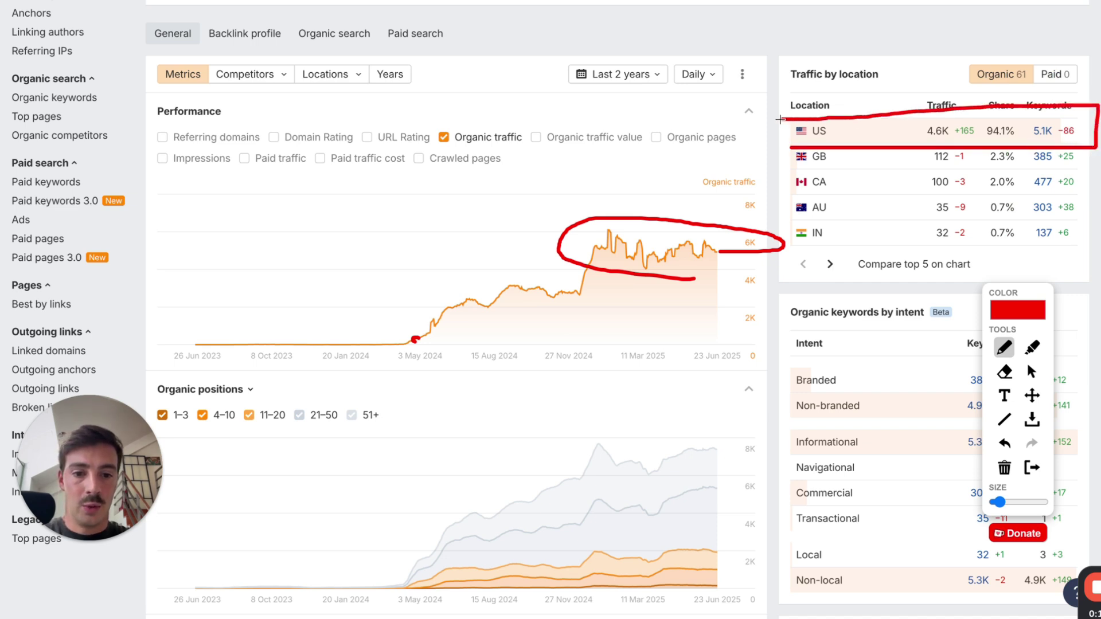
left_click(1032, 467)
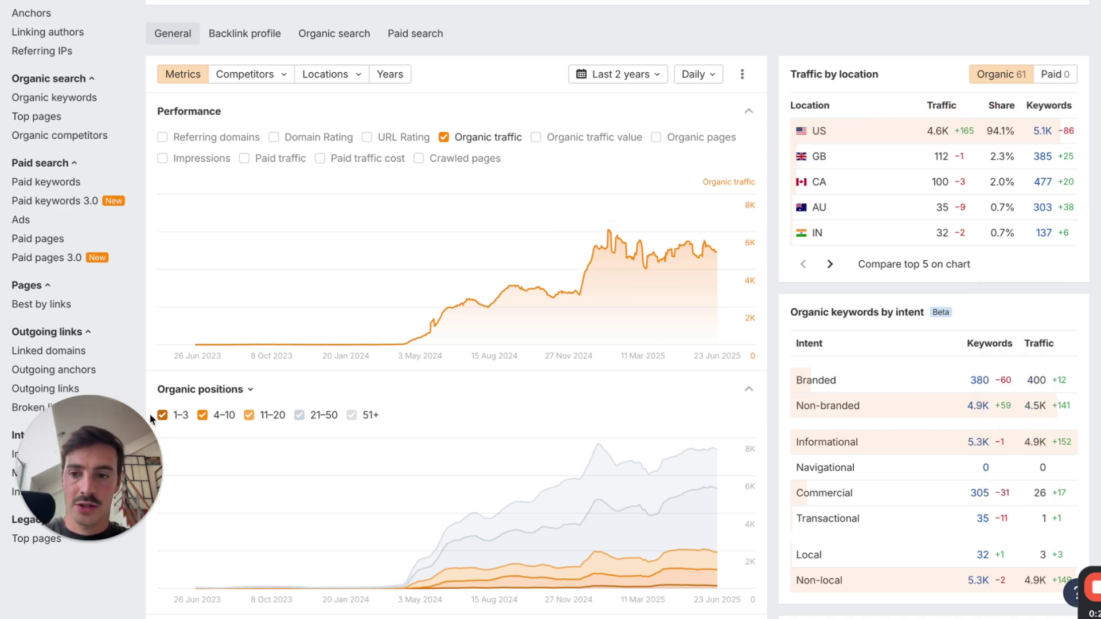
Open the site's Organic keywords report and examine the top keywords' volume, difficulty, traffic change and position
left_click(54, 117)
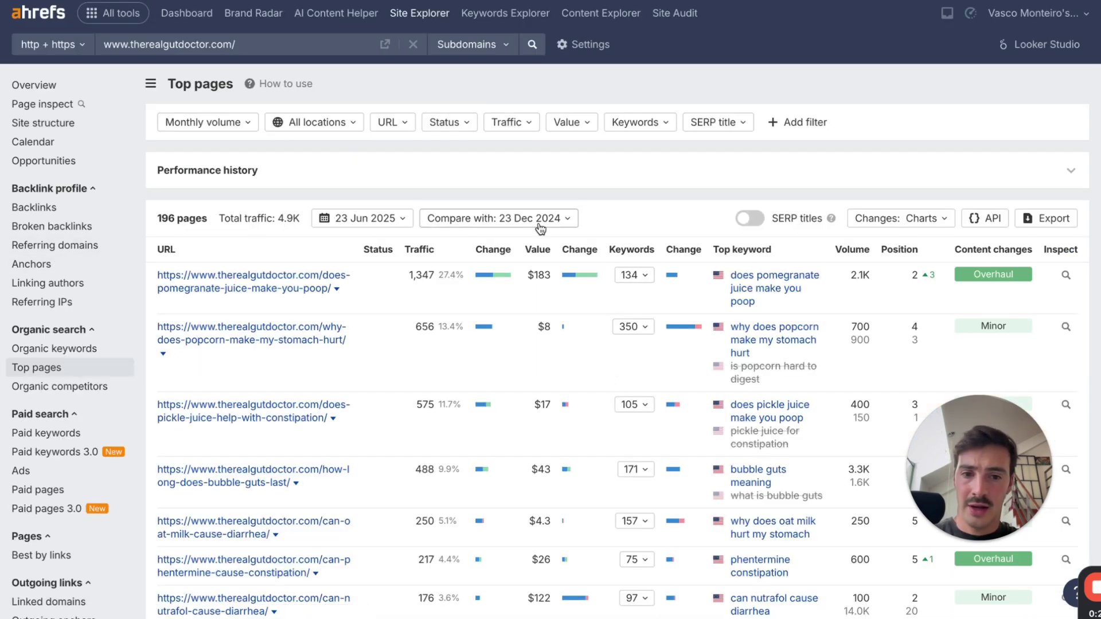
left_click(86, 348)
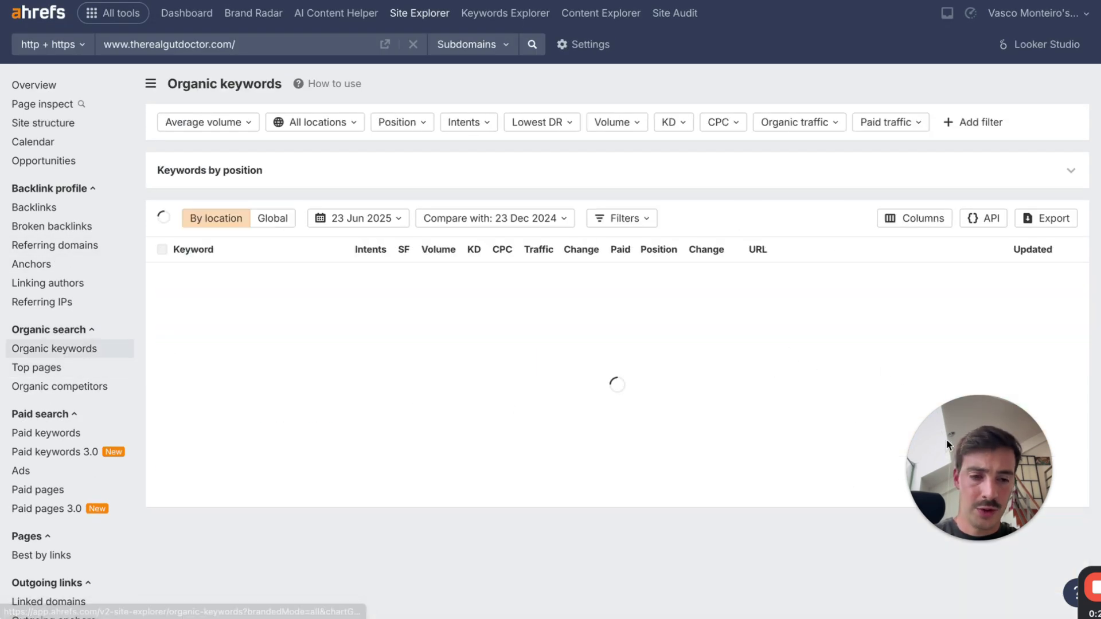
scroll(828, 155, "down", 3)
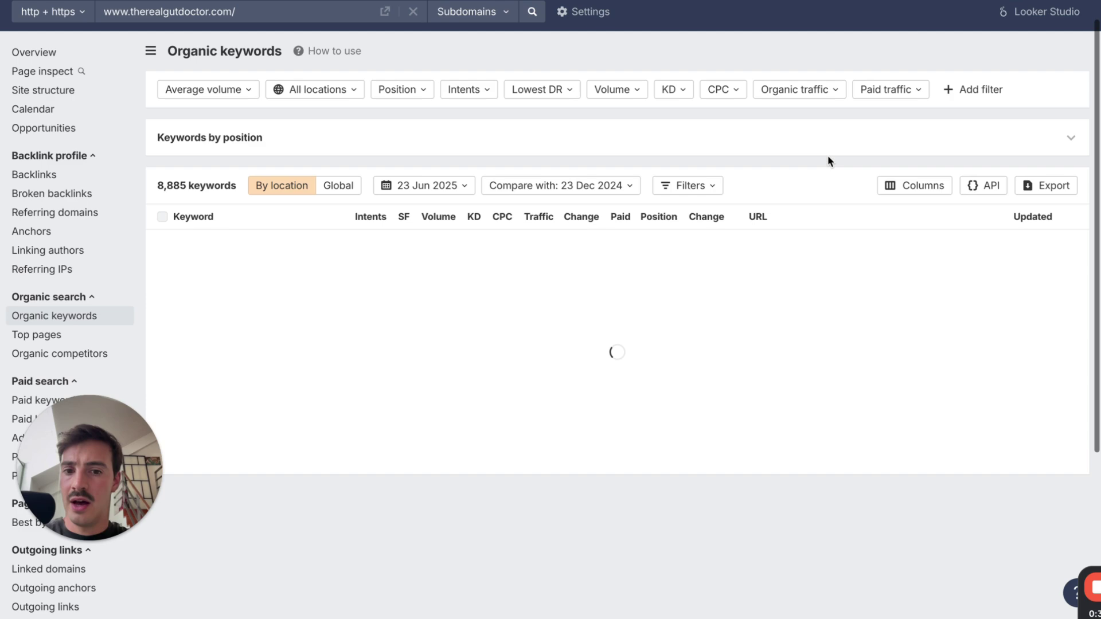
scroll(828, 155, "down", 2)
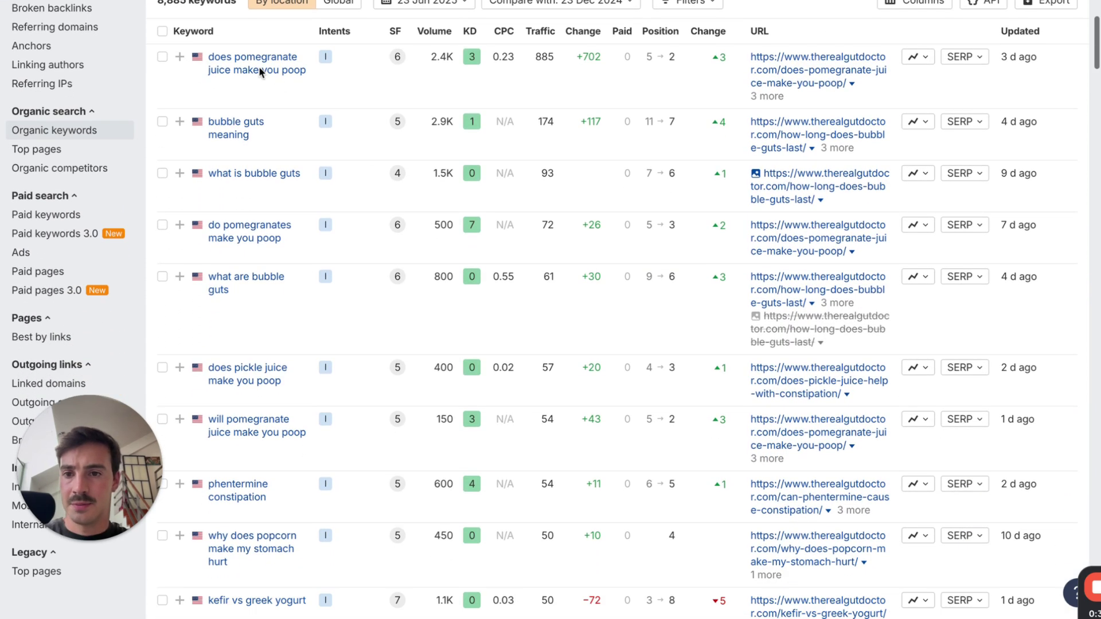
scroll(318, 75, "down", 1)
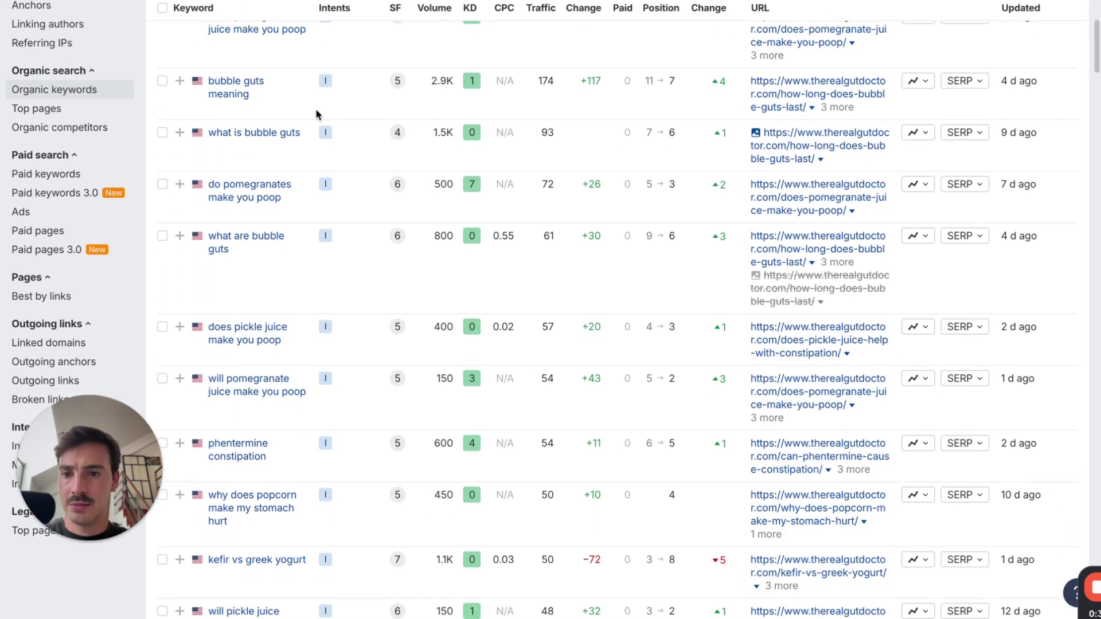
scroll(315, 200, "down", 2)
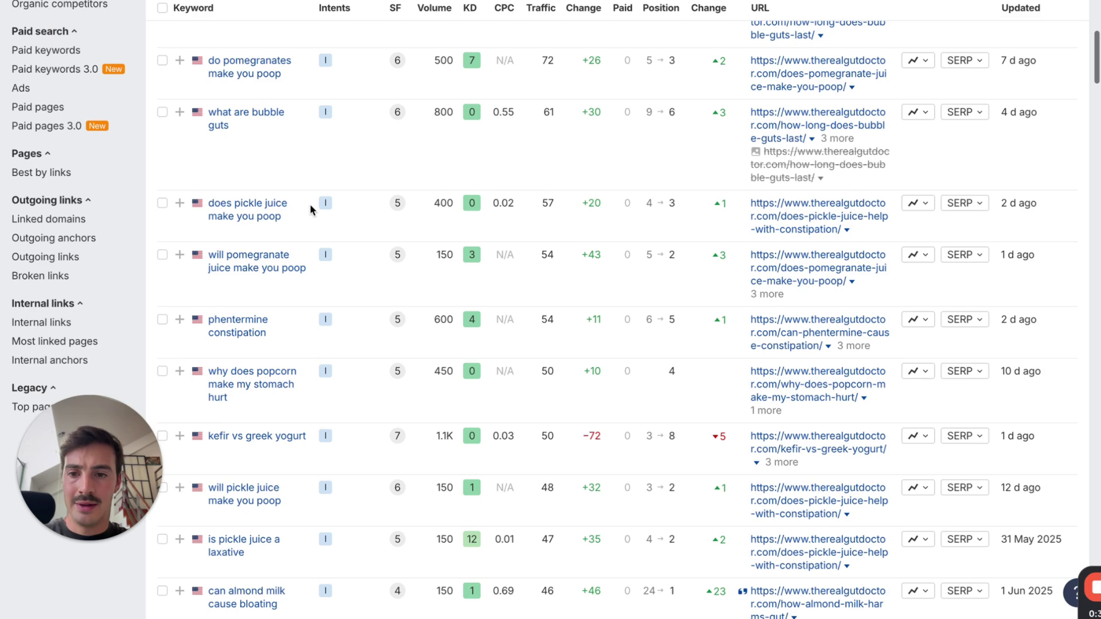
scroll(309, 204, "up", 3)
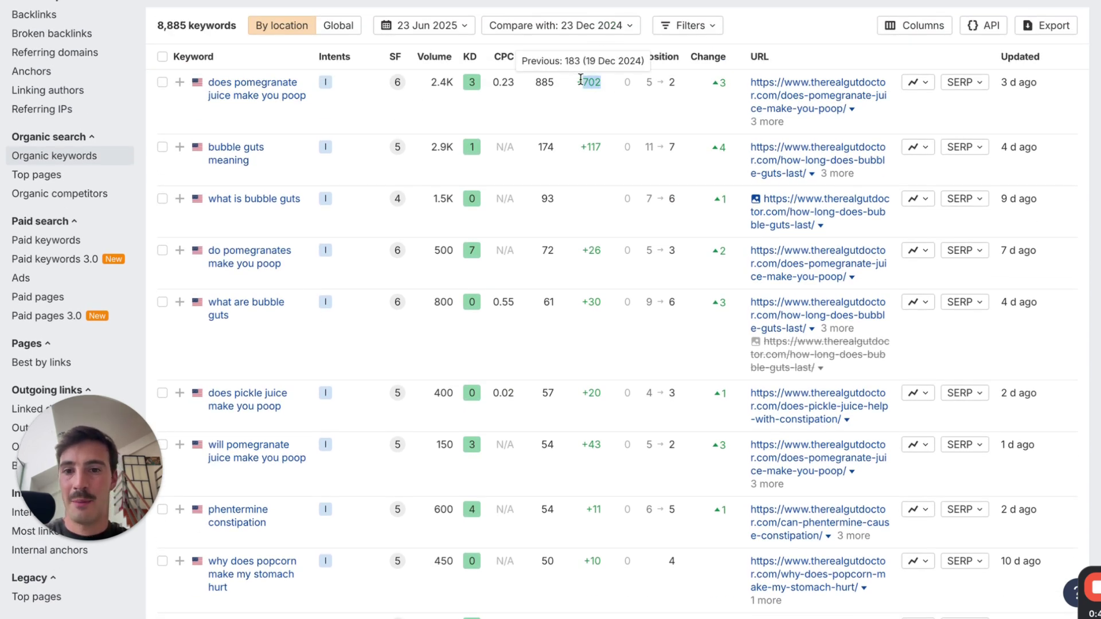
scroll(722, 122, "down", 2)
scroll(722, 122, "down", 4)
scroll(23, 143, "up", 5)
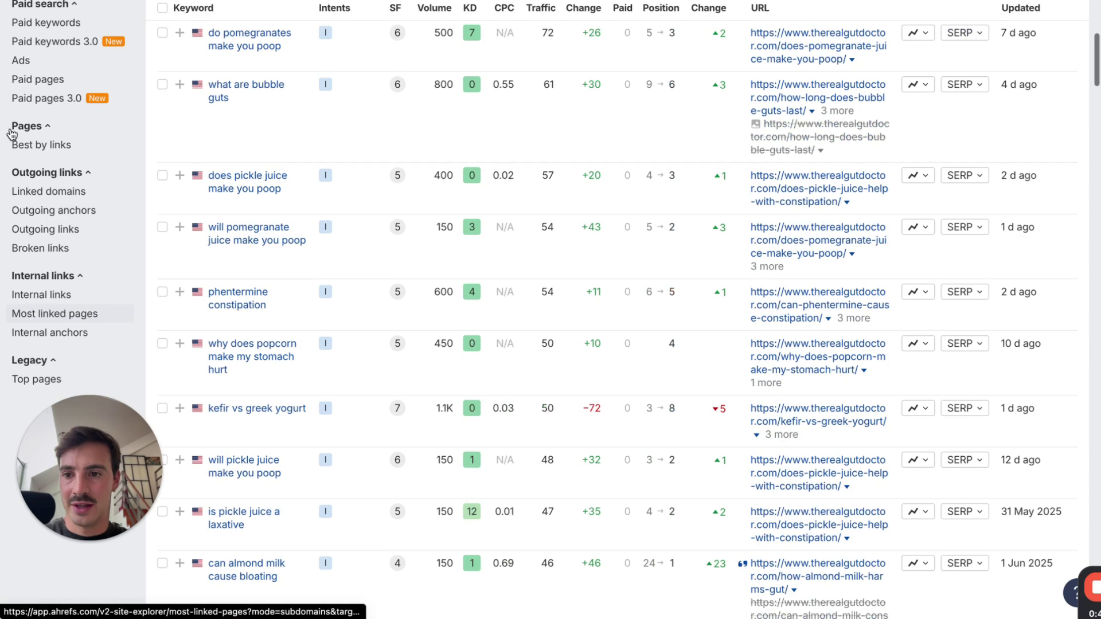
Open the Top pages report, expand the keyword list for the pomegranate juice page and highlight that page's traffic
left_click(46, 117)
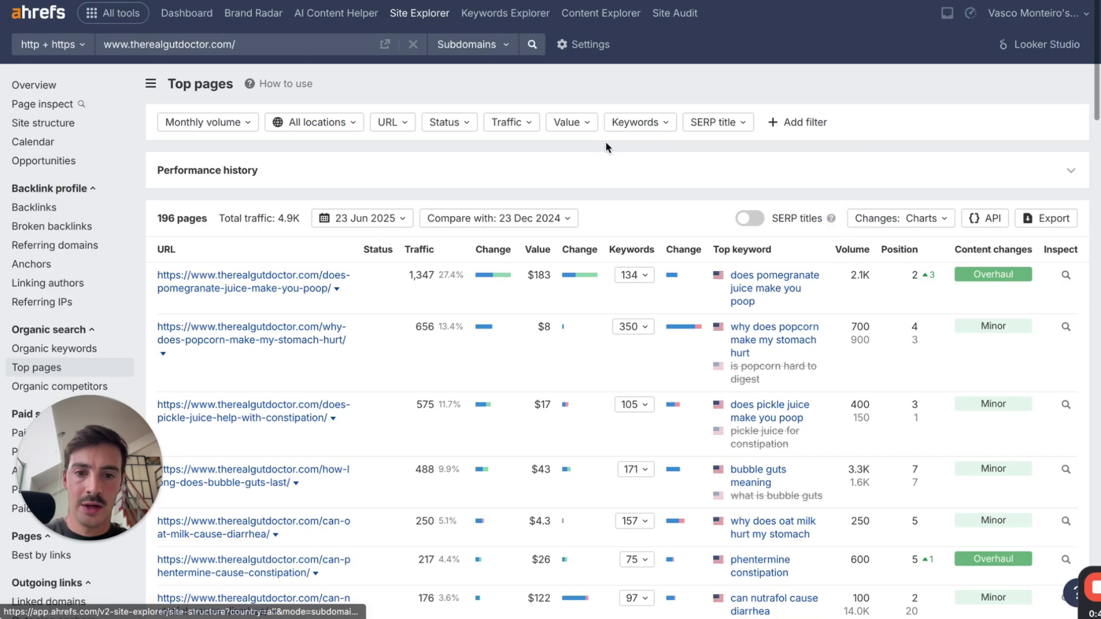
scroll(858, 241, "down", 2)
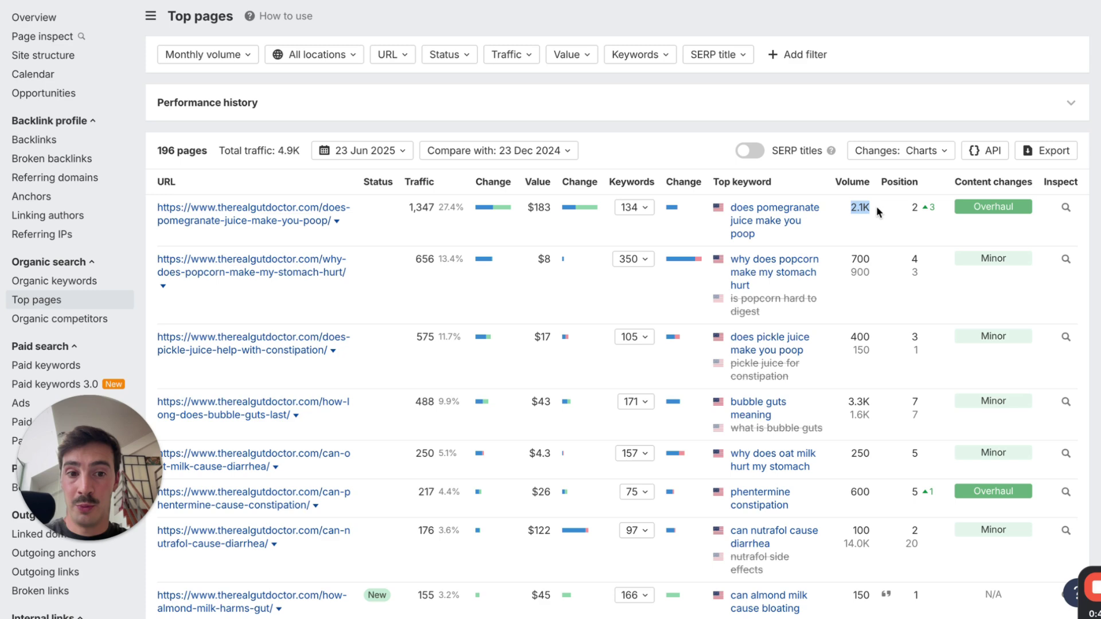
left_click(635, 207)
scroll(650, 462, "down", 2)
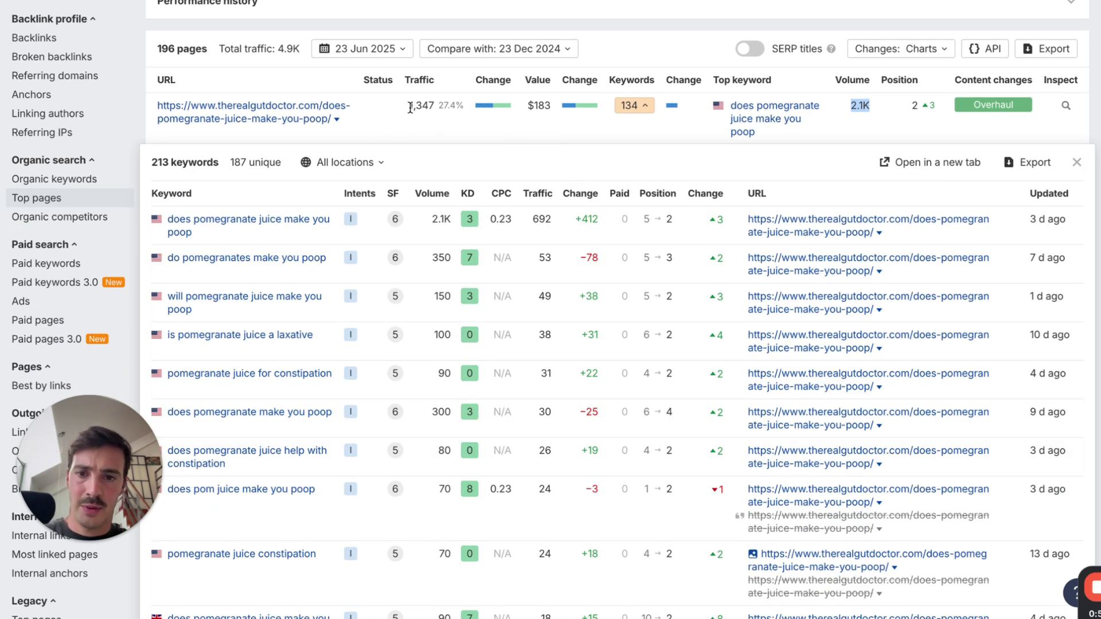
left_click_drag(446, 107, 462, 107)
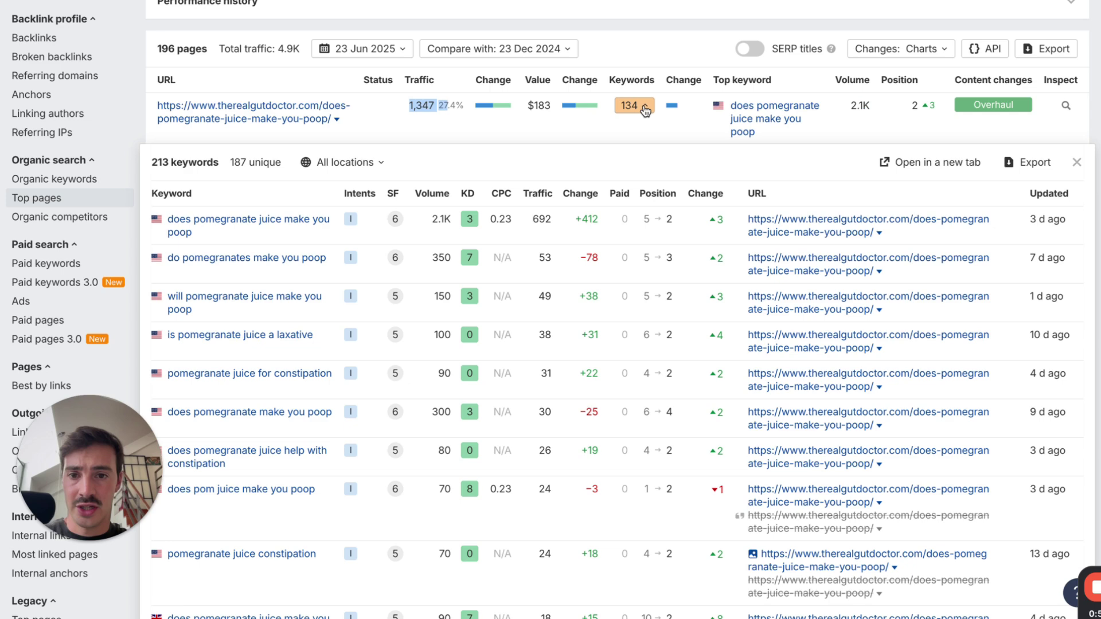
Collapse the keyword list, open the pomegranate juice article at 90% zoom and examine its opening answer and Key Takeaways
left_click(632, 107)
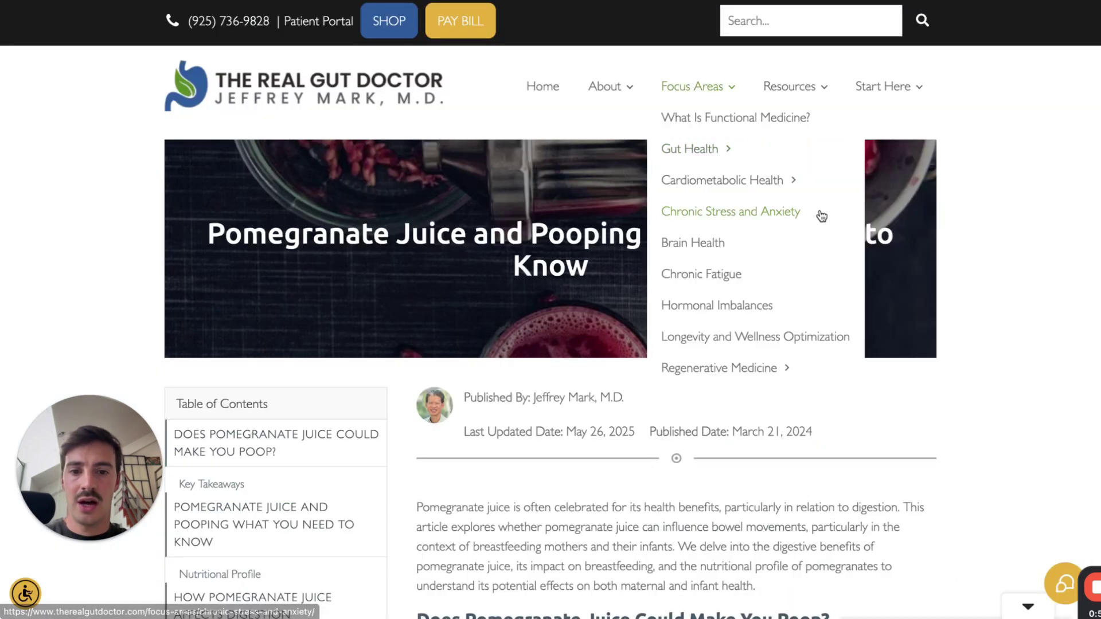
key("ctrl+minus")
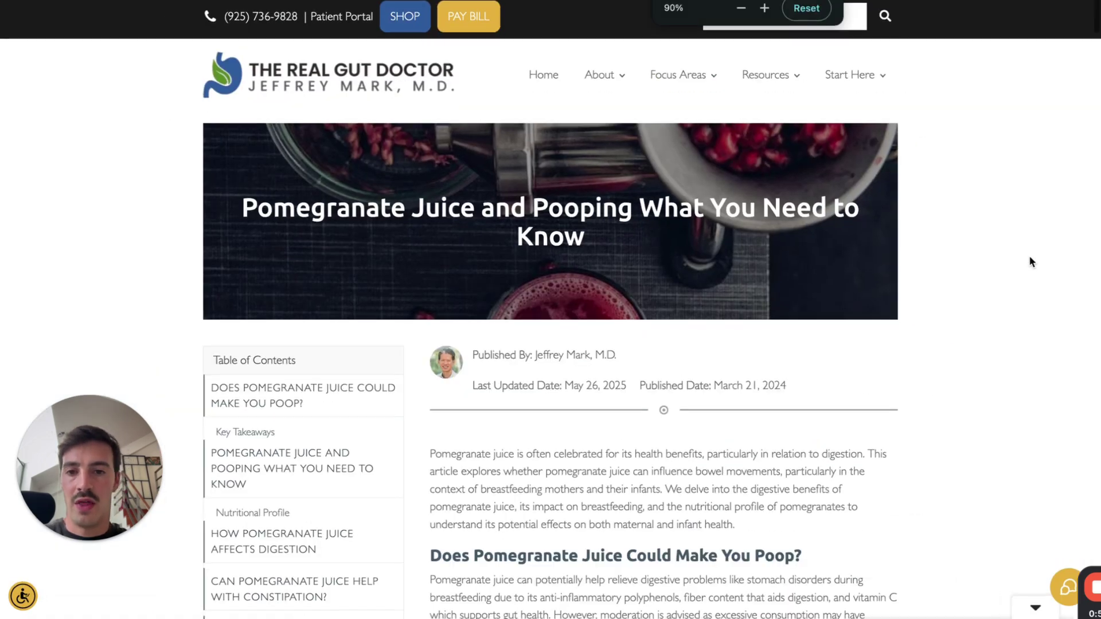
scroll(1030, 258, "down", 5)
scroll(1030, 261, "down", 5)
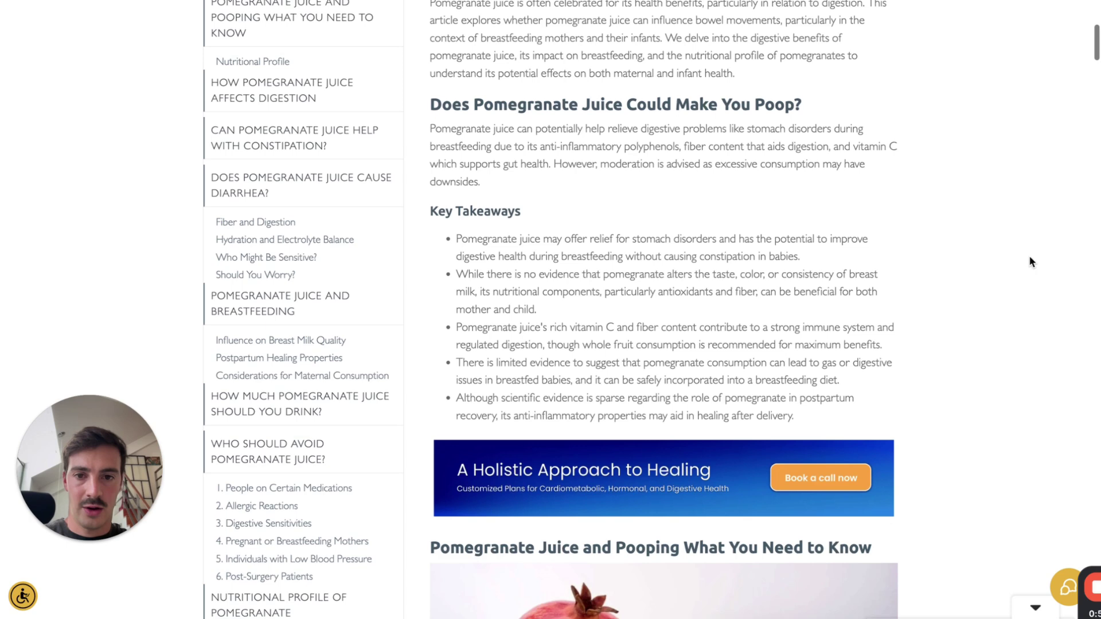
scroll(1029, 255, "down", 1)
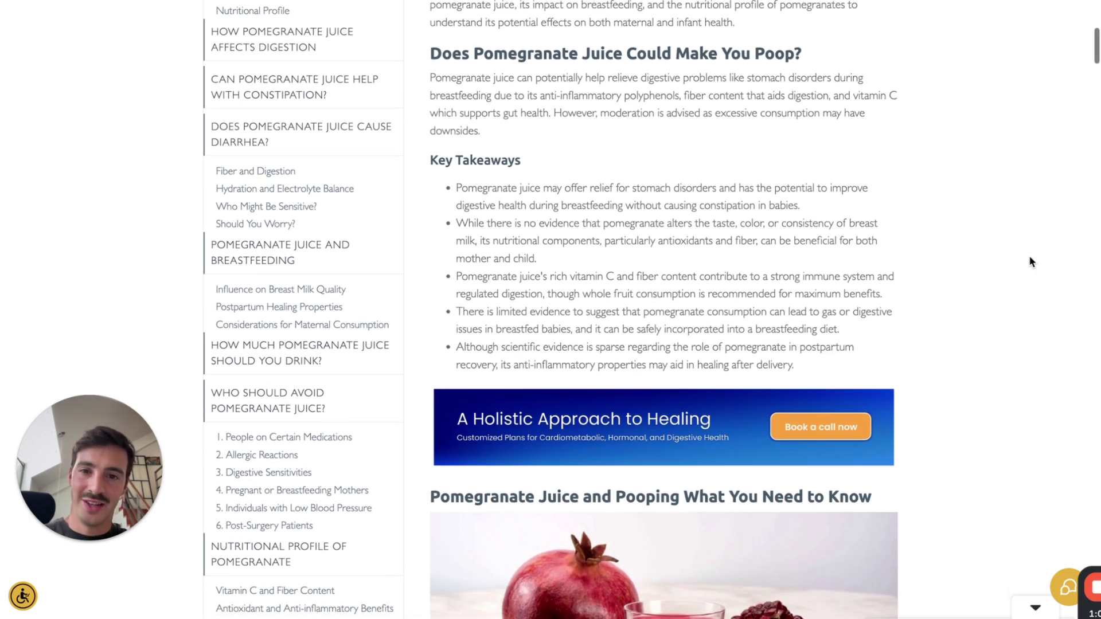
scroll(1029, 256, "up", 1)
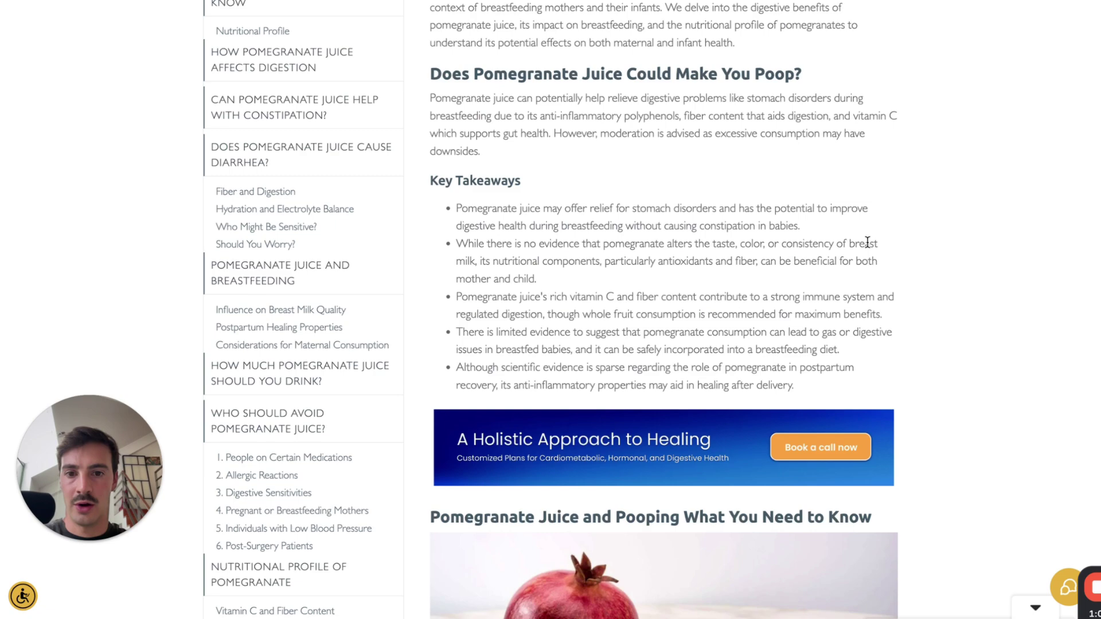
Examine the article's body text down to the Key Benefits list in the nutritional section
scroll(786, 212, "down", 1)
scroll(573, 172, "up", 2)
scroll(482, 152, "down", 2)
left_click_drag(431, 141, 639, 243)
scroll(843, 418, "down", 4)
scroll(841, 418, "down", 15)
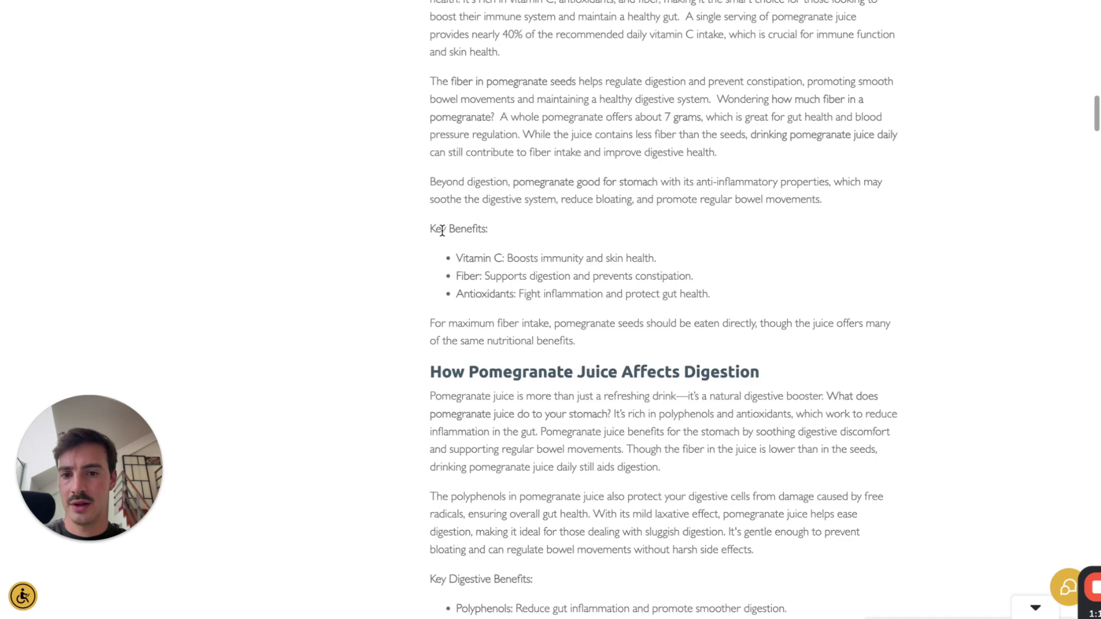
left_click_drag(441, 230, 578, 275)
Check the linked article on the 7 health benefits of yogurt and return to the pomegranate article
scroll(577, 277, "down", 7)
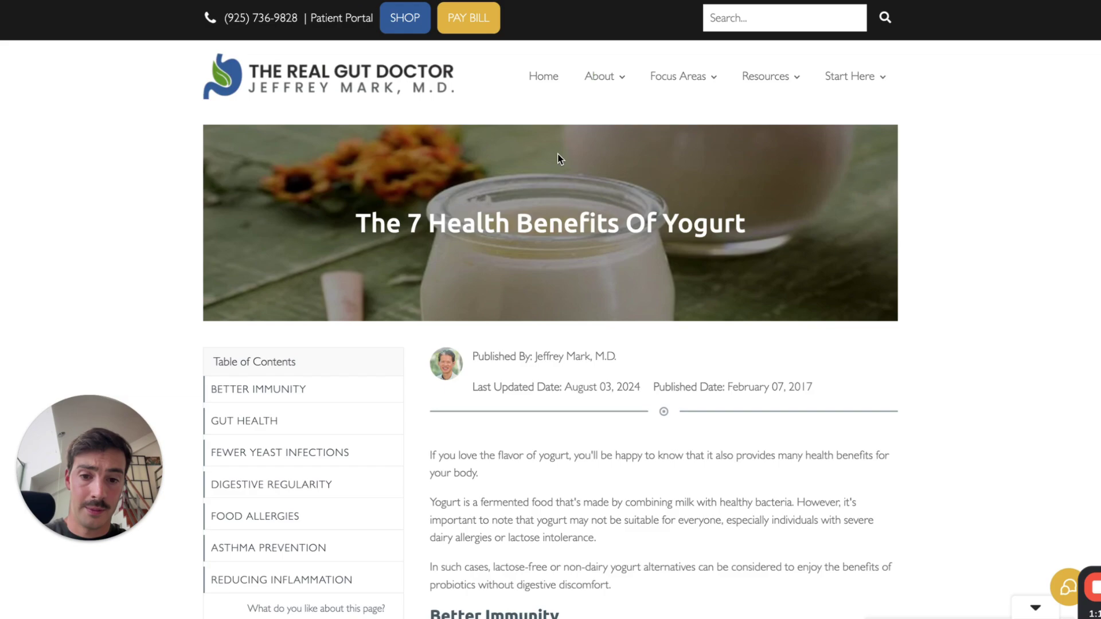
scroll(560, 159, "down", 2)
key("alt+Left")
Play the embedded pomegranate health benefits video below the Should You Worry? section
scroll(649, 342, "down", 10)
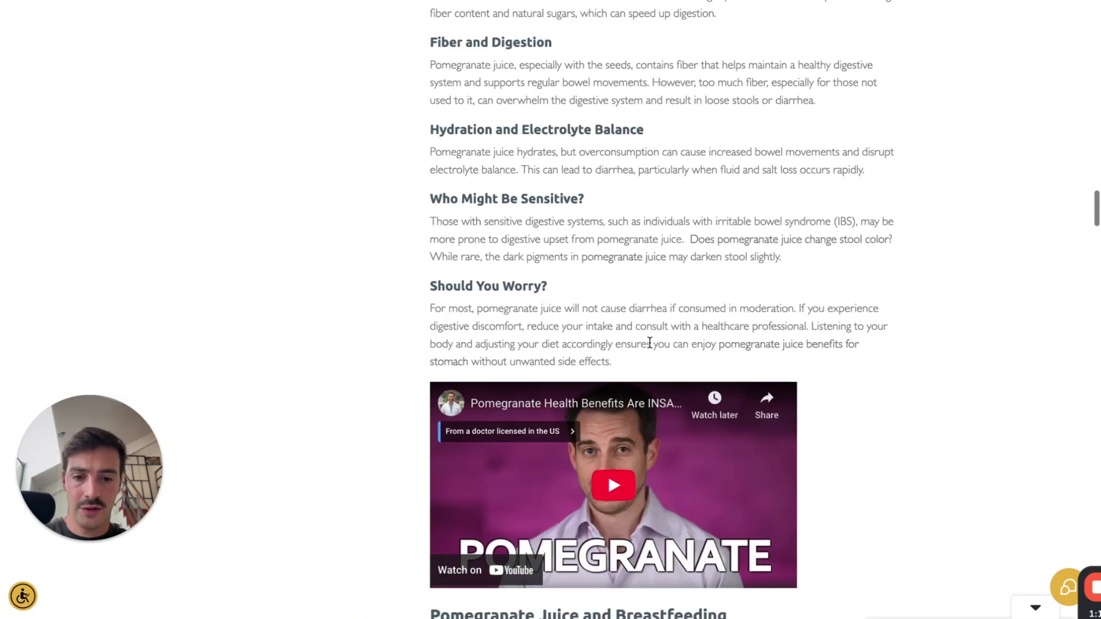
scroll(649, 341, "down", 5)
left_click(615, 268)
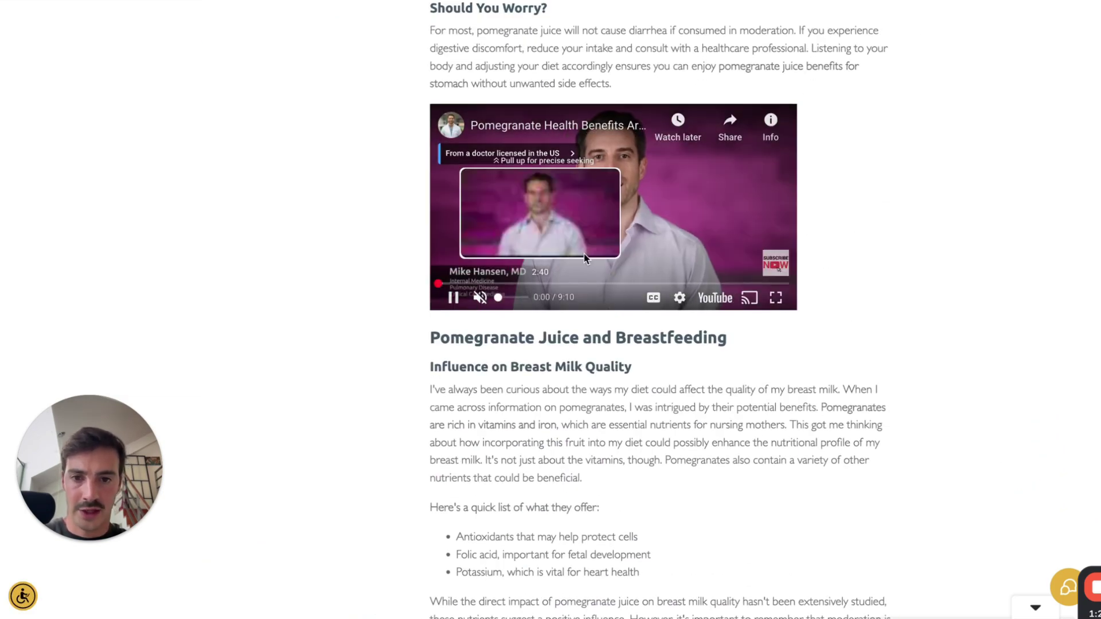
Examine the whole pomegranate article, including its dates, table of contents, video, images, call-to-action banners and later sections
scroll(504, 52, "up", 20)
scroll(536, 241, "down", 5)
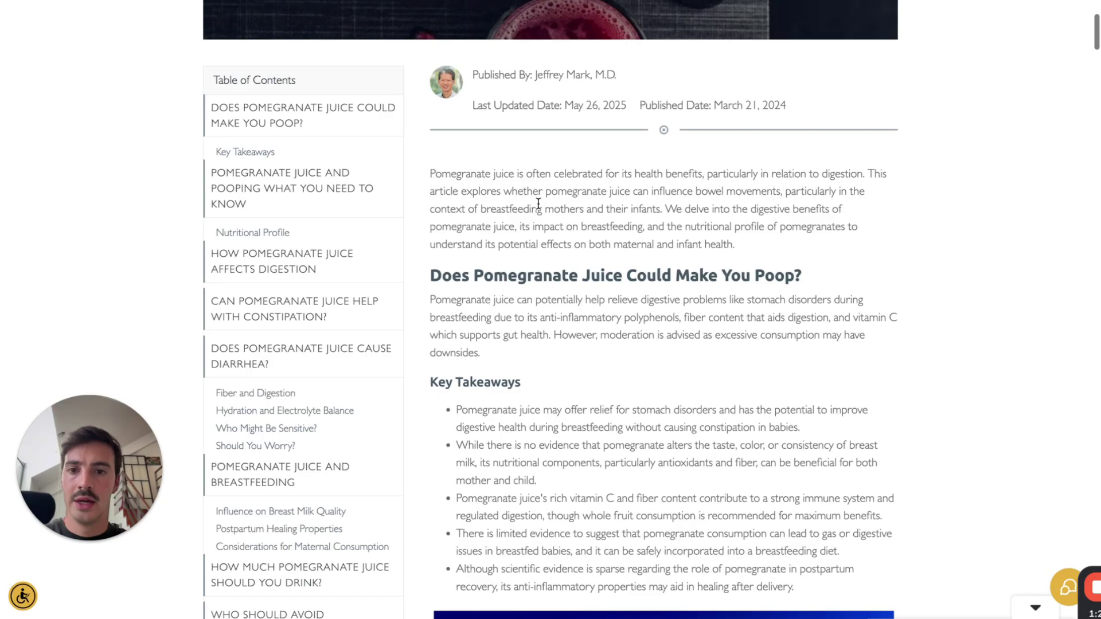
scroll(538, 203, "up", 3)
scroll(576, 166, "down", 20)
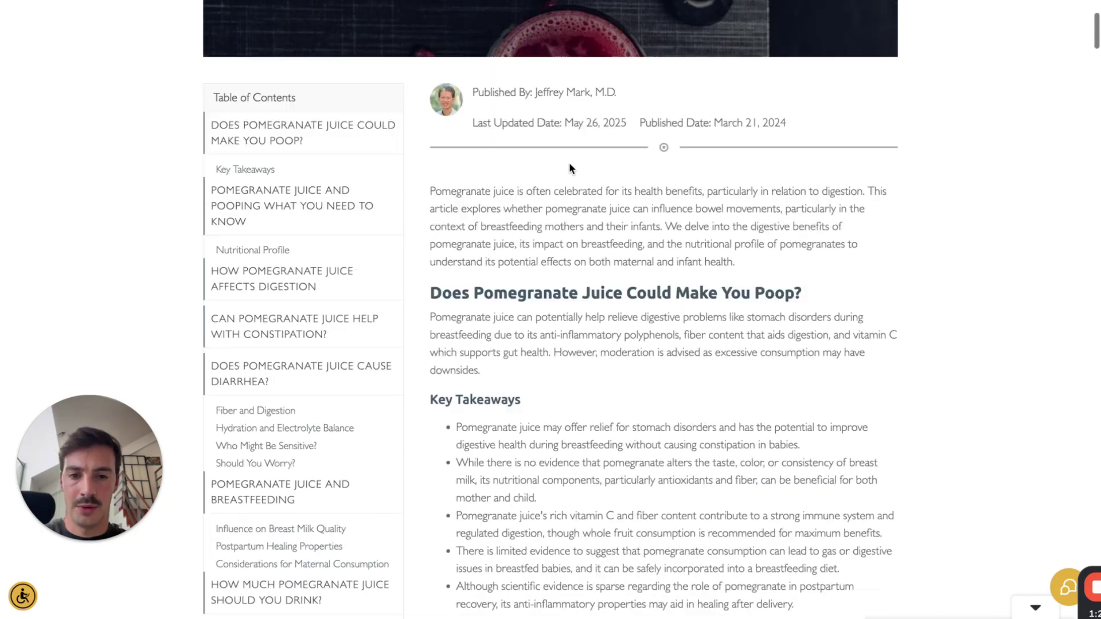
scroll(571, 166, "up", 3)
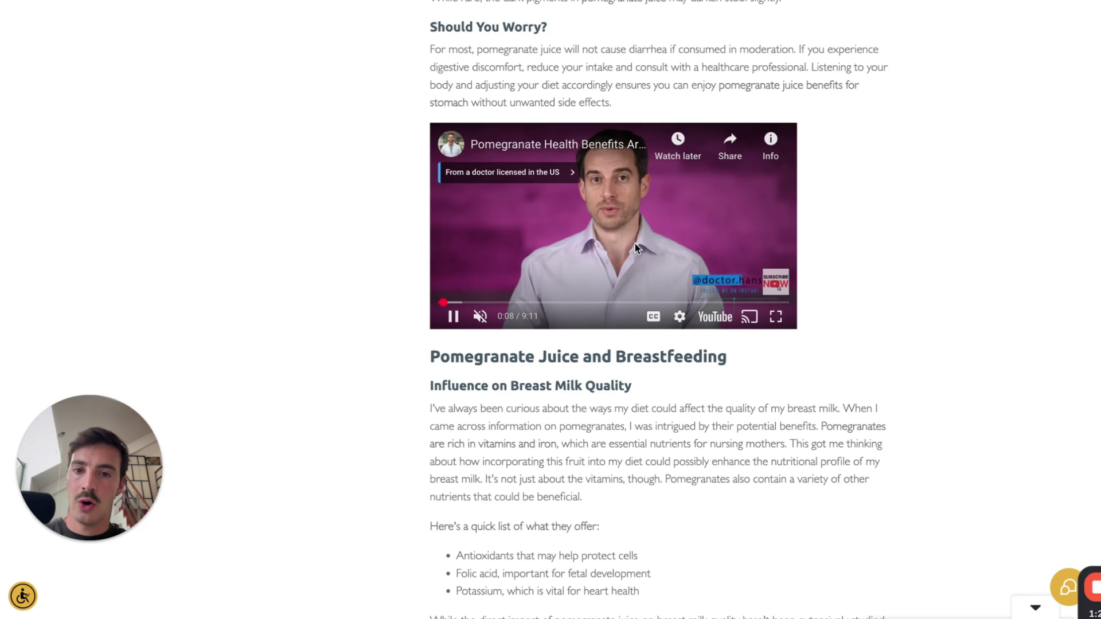
scroll(690, 293, "down", 8)
scroll(690, 288, "down", 20)
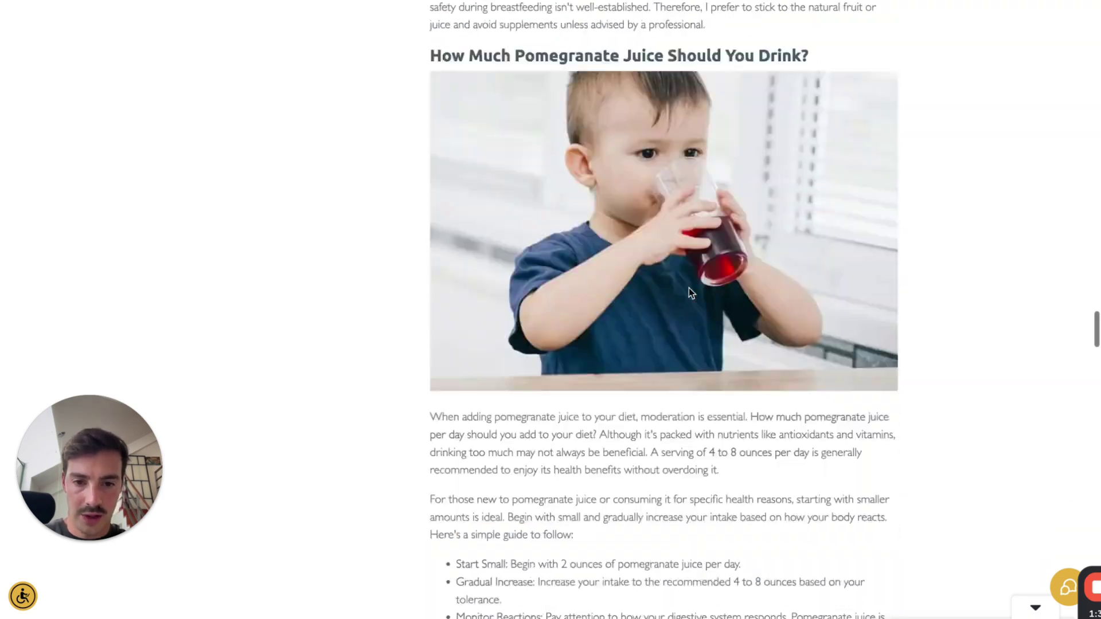
scroll(689, 288, "up", 20)
scroll(689, 287, "up", 2)
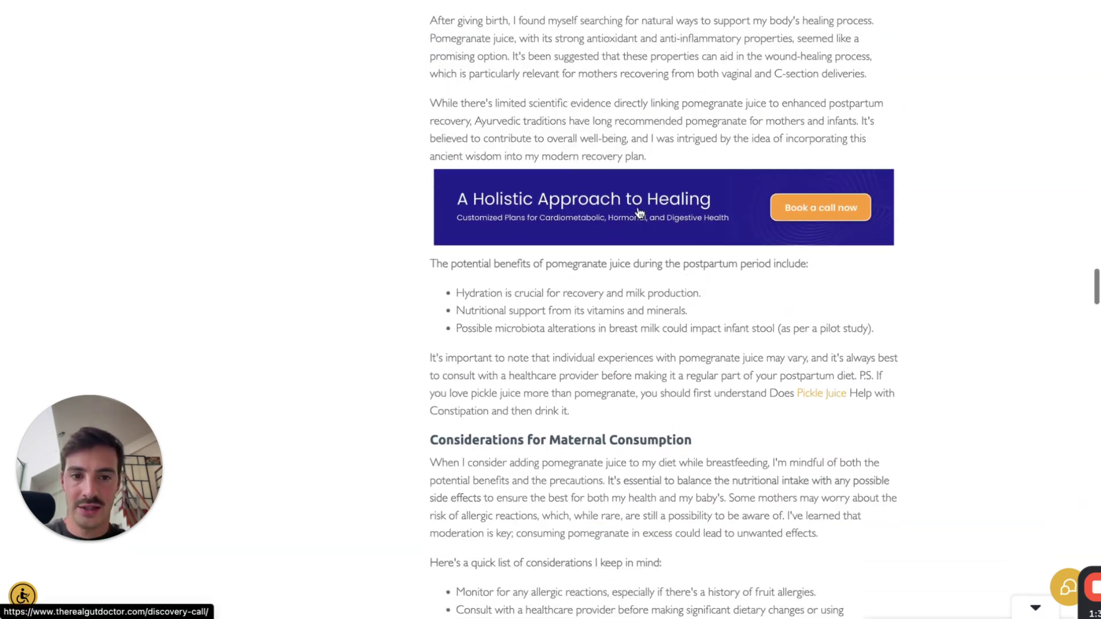
scroll(752, 221, "down", 20)
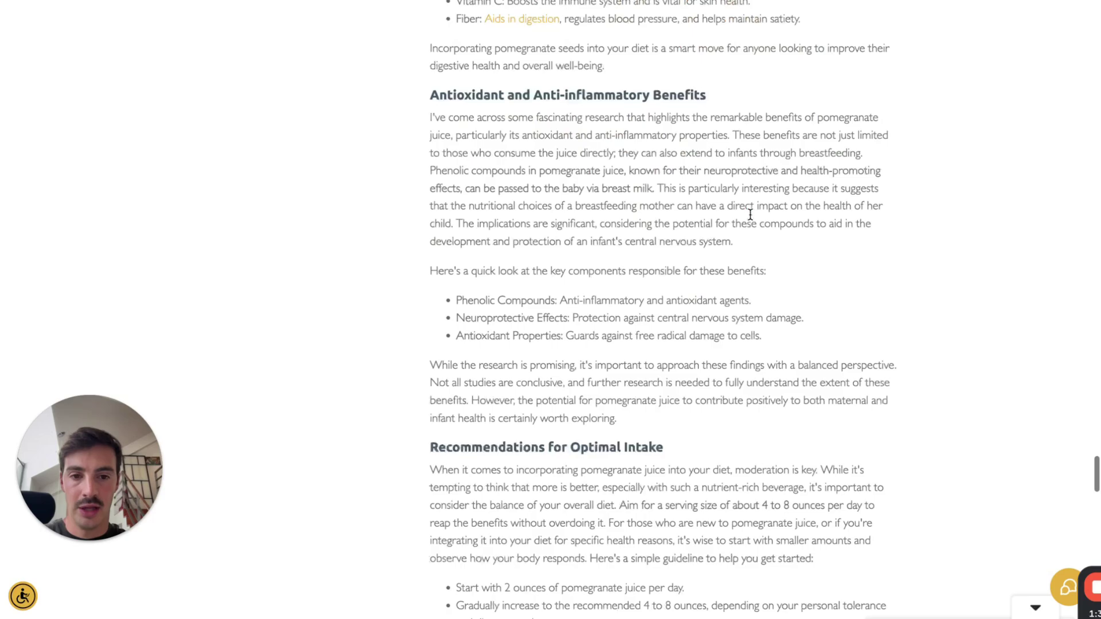
scroll(750, 218, "up", 20)
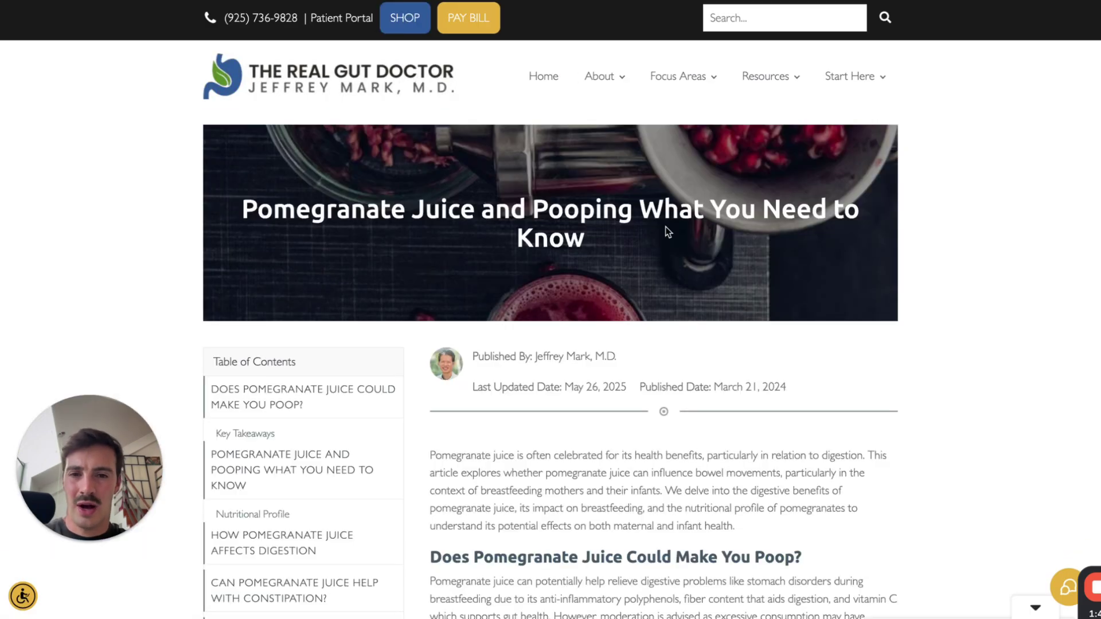
scroll(665, 226, "down", 20)
scroll(666, 230, "up", 20)
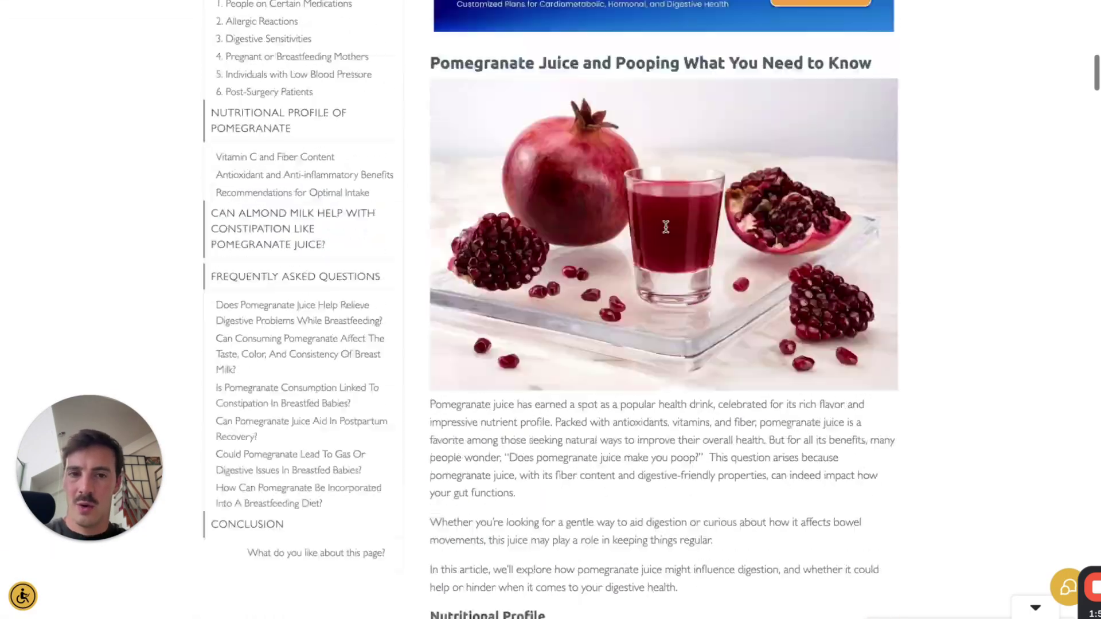
Examine the pomegranate article again, from its header and Key Takeaways to the digestion section
scroll(666, 231, "down", 6)
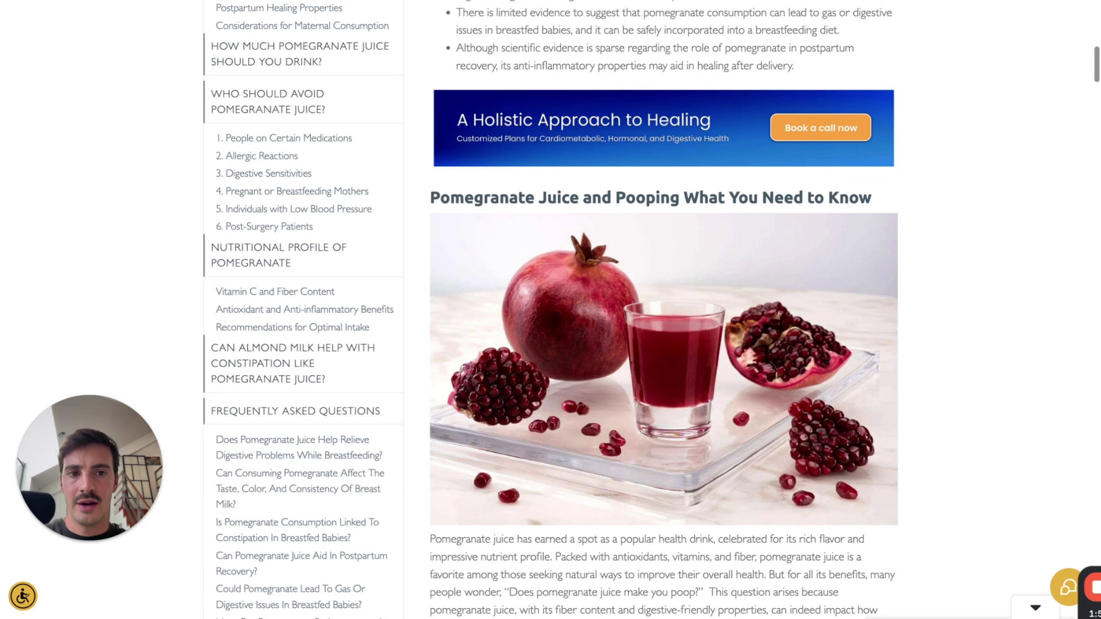
scroll(523, 224, "up", 6)
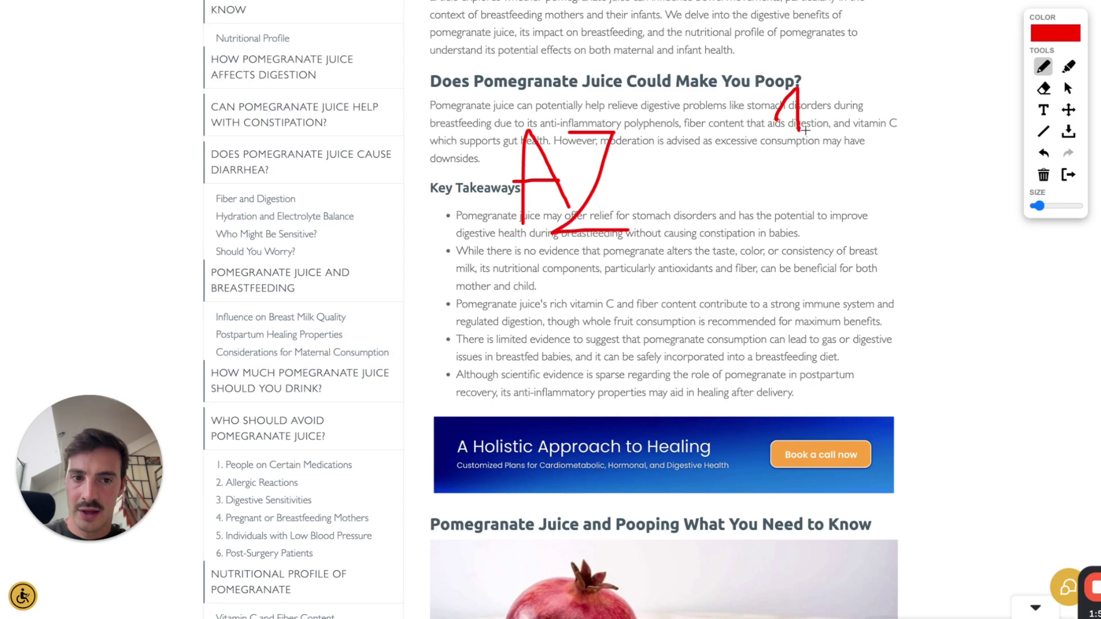
scroll(584, 271, "up", 15)
scroll(827, 155, "down", 12)
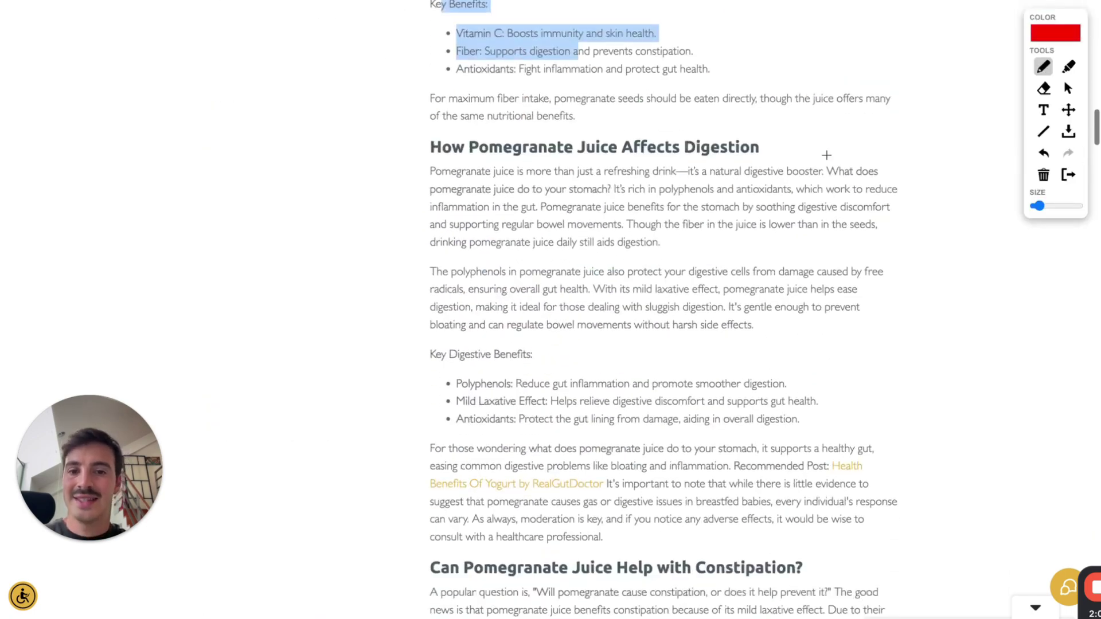
scroll(826, 155, "up", 10)
scroll(826, 155, "up", 15)
scroll(826, 155, "down", 1)
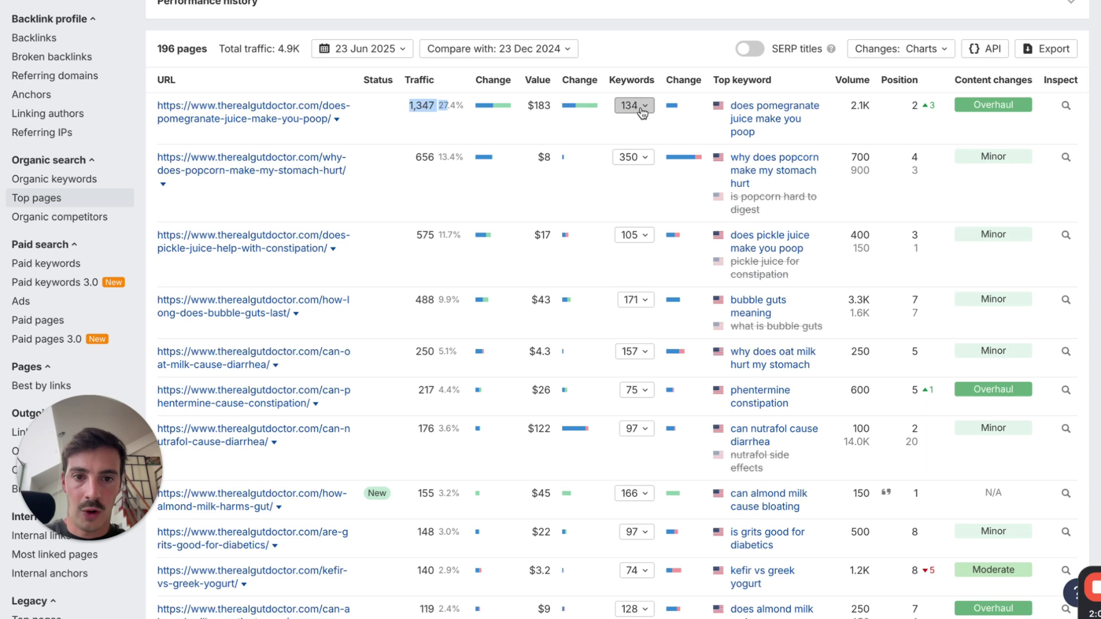
Review the keywords that the pomegranate juice page ranks for in the Top pages report
left_click(642, 109)
scroll(229, 172, "down", 1)
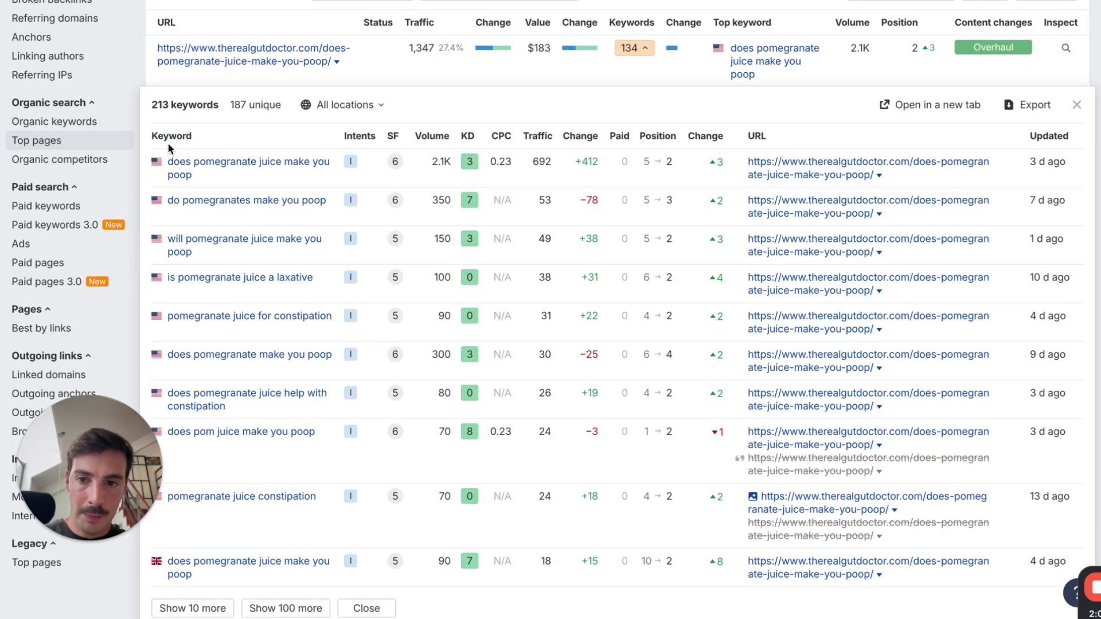
left_click_drag(169, 148, 445, 491)
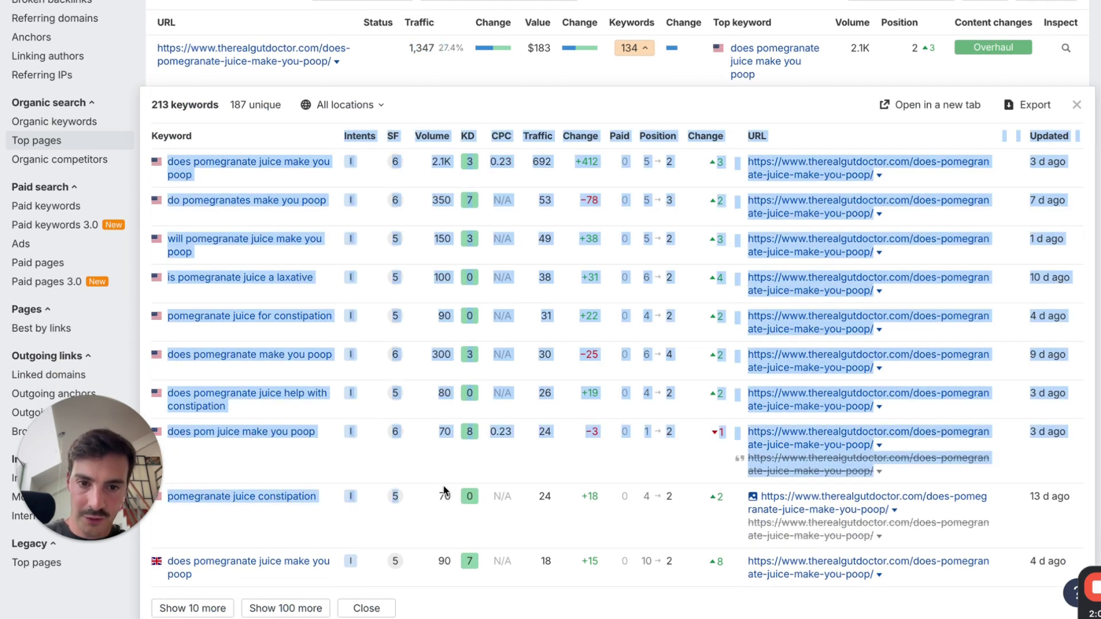
left_click(836, 128)
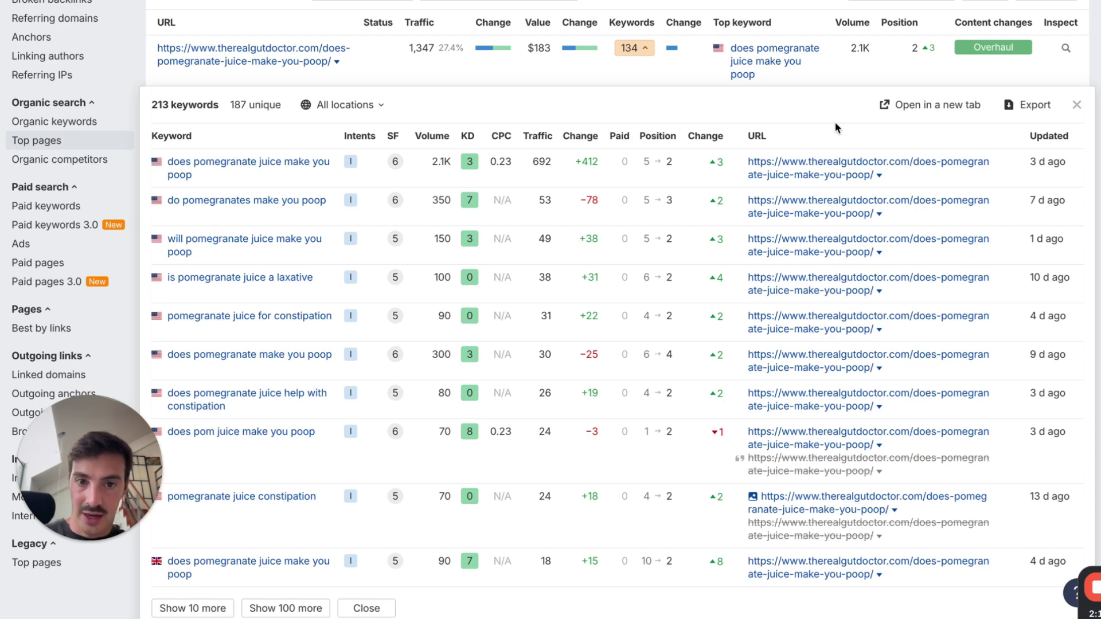
left_click(1077, 109)
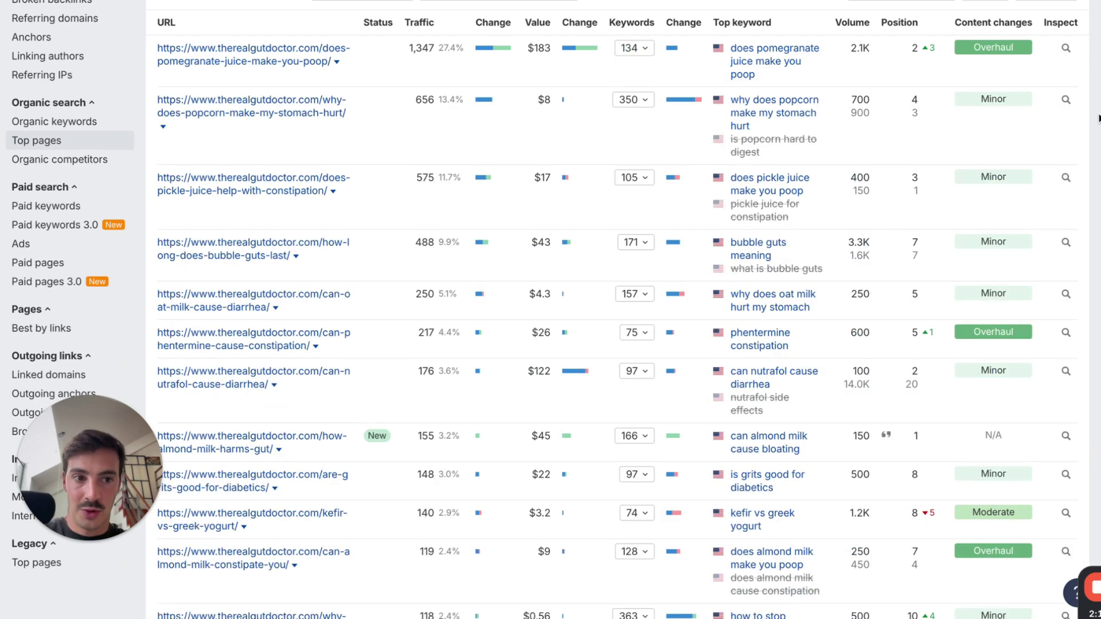
Review the traffic and traffic changes of the leading keywords in the site's Organic keywords report
scroll(926, 156, "up", 4)
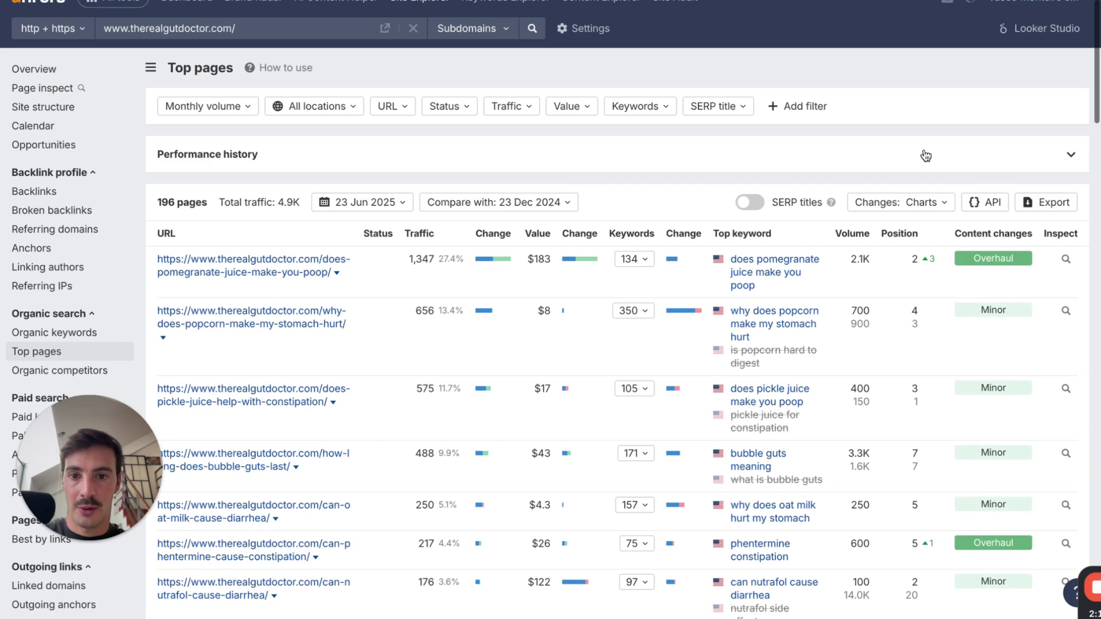
left_click(63, 333)
scroll(611, 187, "down", 3)
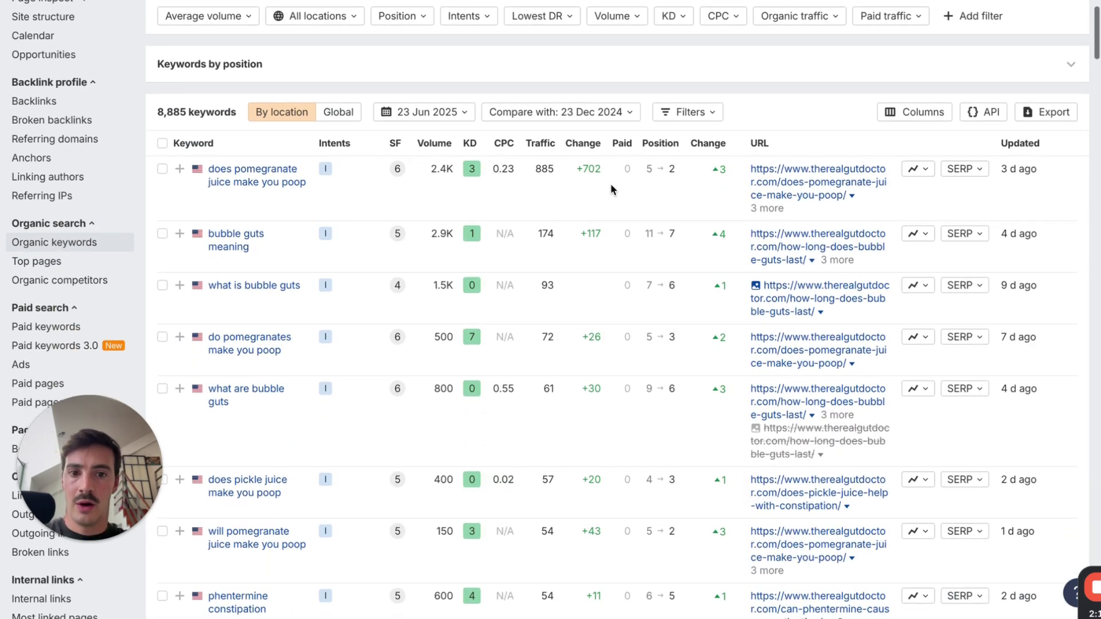
left_click_drag(556, 139, 609, 335)
scroll(91, 136, "up", 4)
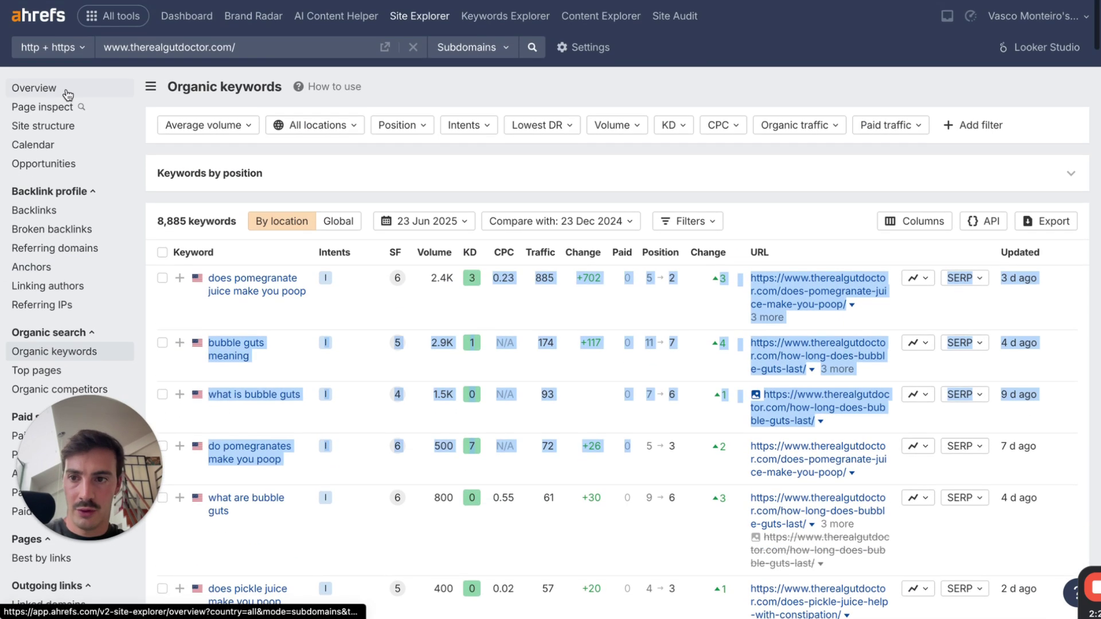
Check the two-year organic traffic chart and the US row under Traffic by location in the site overview
left_click(34, 85)
scroll(426, 223, "down", 5)
scroll(545, 242, "down", 1)
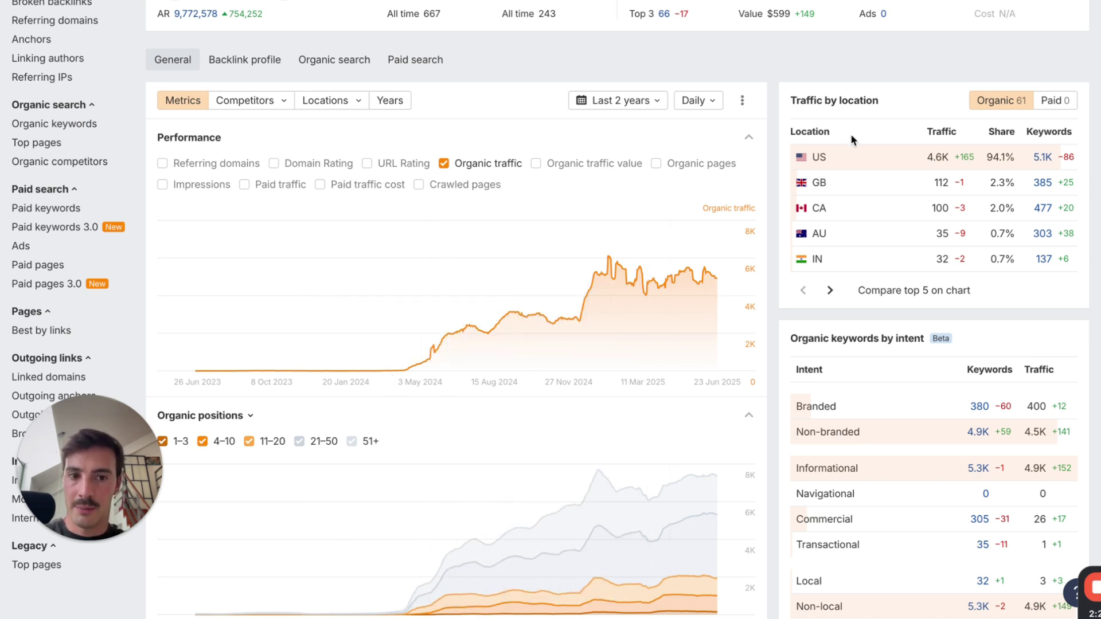
left_click_drag(806, 157, 1045, 159)
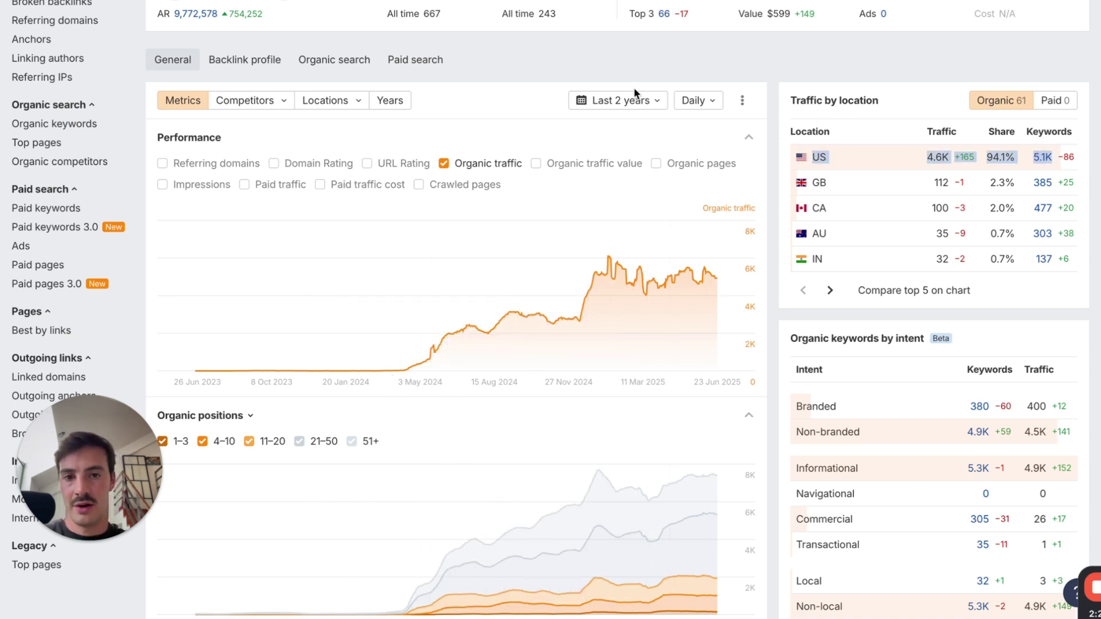
Handwrite large letters in red freehand strokes over the performance chart of the site overview
key("alt+shift+d")
left_click_drag(315, 67, 316, 236)
left_click_drag(317, 171, 355, 261)
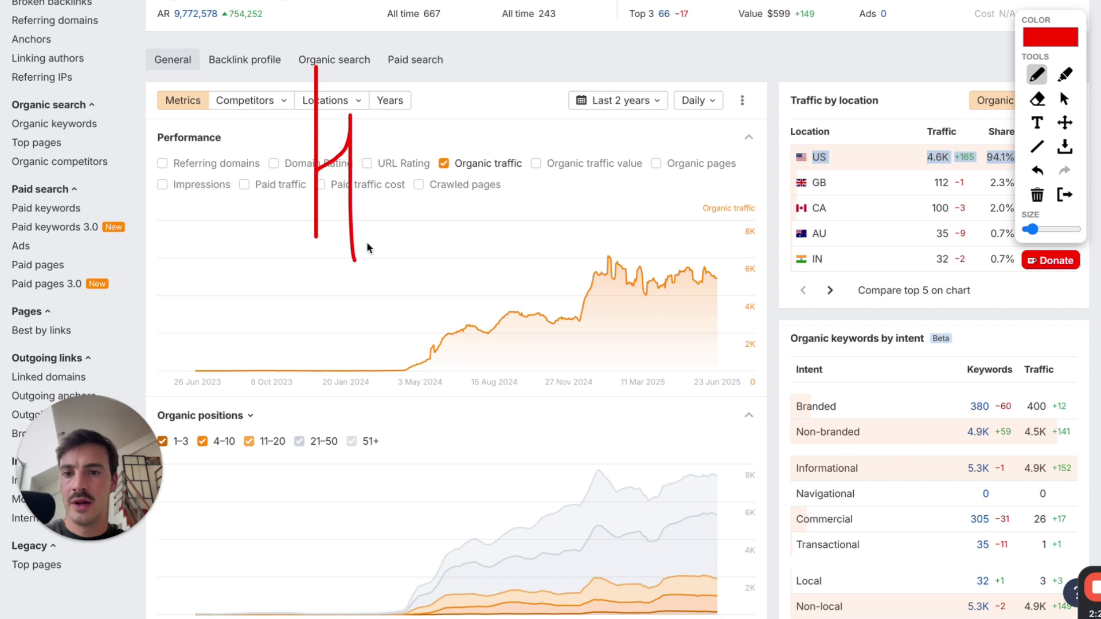
mouse_move(557, 173)
left_mouse_down()
mouse_move(586, 80)
mouse_move(674, 162)
left_mouse_up()
left_click_drag(769, 51, 768, 63)
left_click_drag(768, 115, 745, 198)
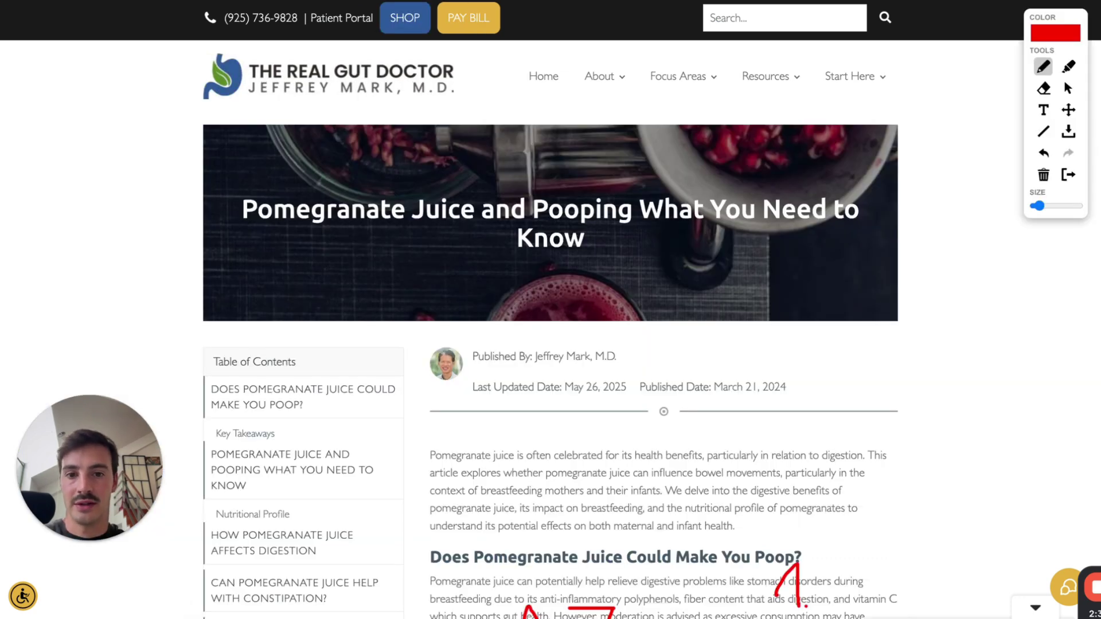
Remove the drawing overlay from the pomegranate article and examine its author line, last updated date and published date
scroll(615, 183, "down", 2)
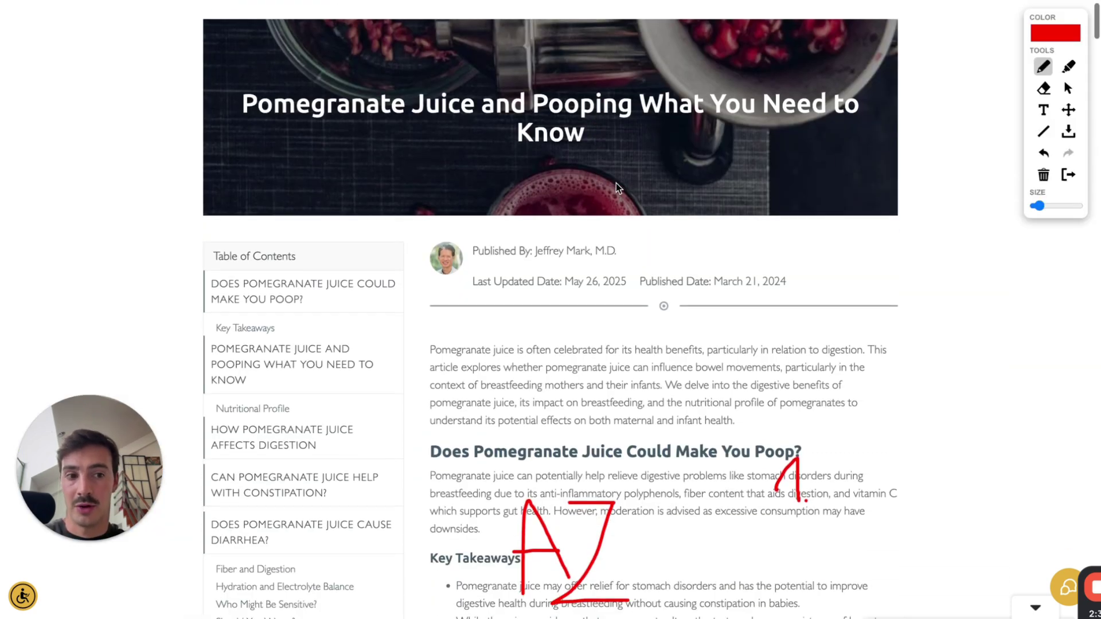
left_click(1070, 173)
scroll(566, 132, "down", 2)
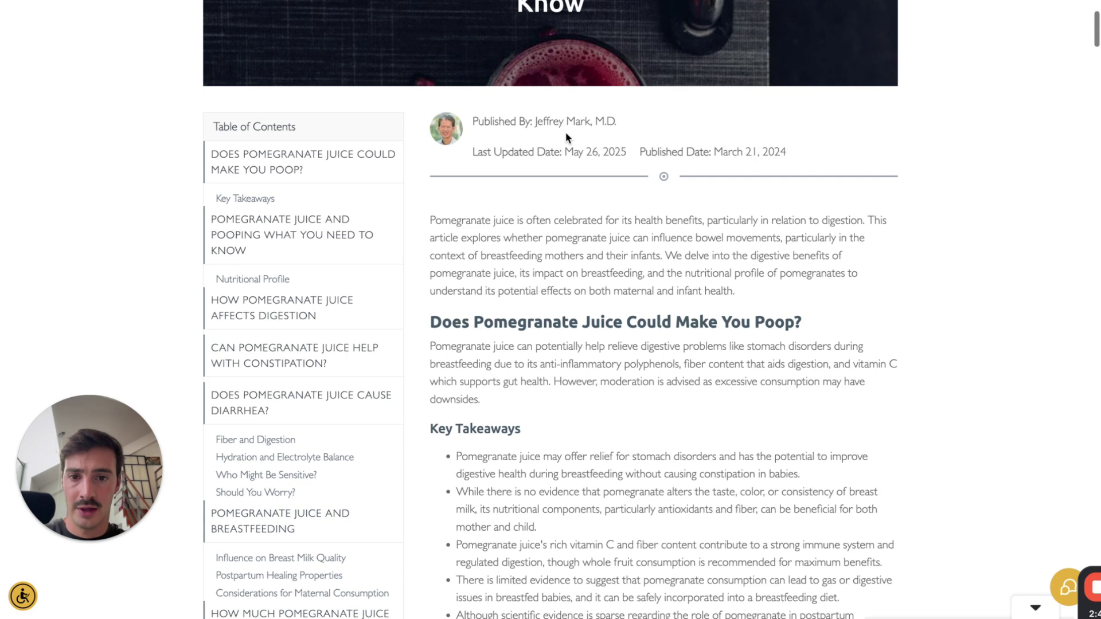
mouse_move(464, 119)
left_mouse_down()
mouse_move(710, 119)
mouse_move(603, 123)
left_mouse_up()
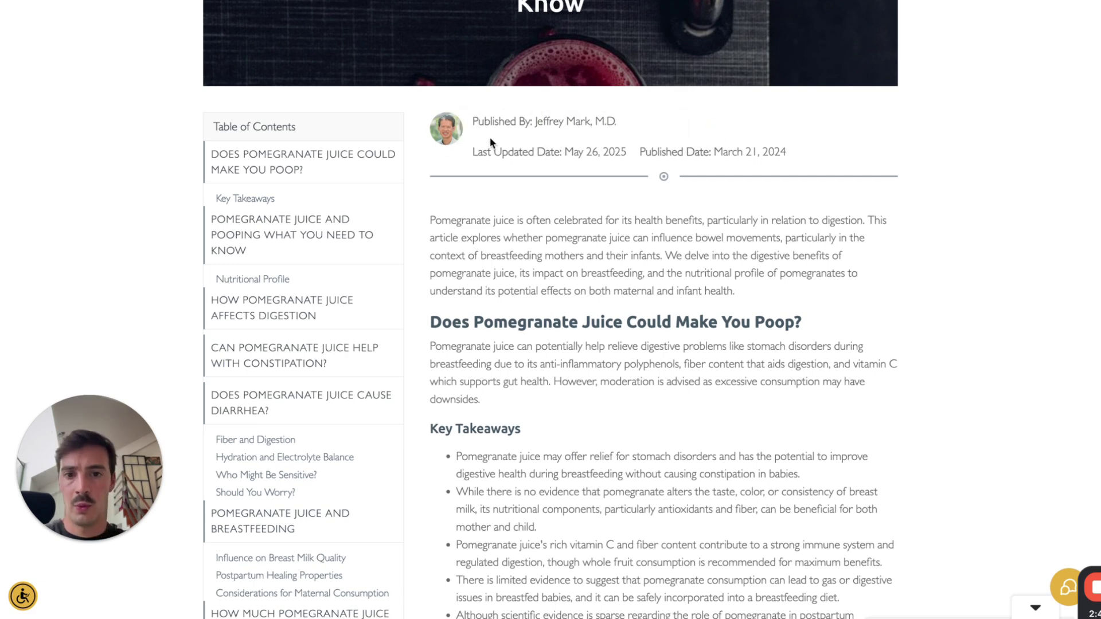
left_click_drag(490, 142, 778, 143)
scroll(778, 126, "down", 1)
left_click_drag(688, 114, 804, 118)
scroll(502, 125, "down", 2)
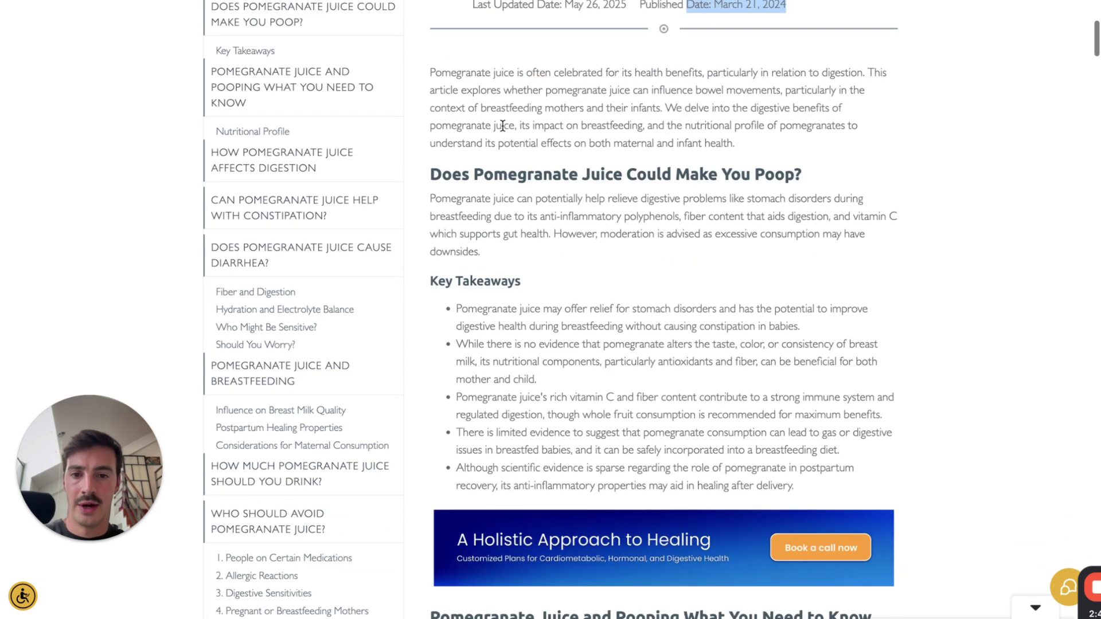
Examine the article's table of contents and its Key Takeaways bullet list
scroll(503, 125, "down", 3)
scroll(558, 202, "up", 2)
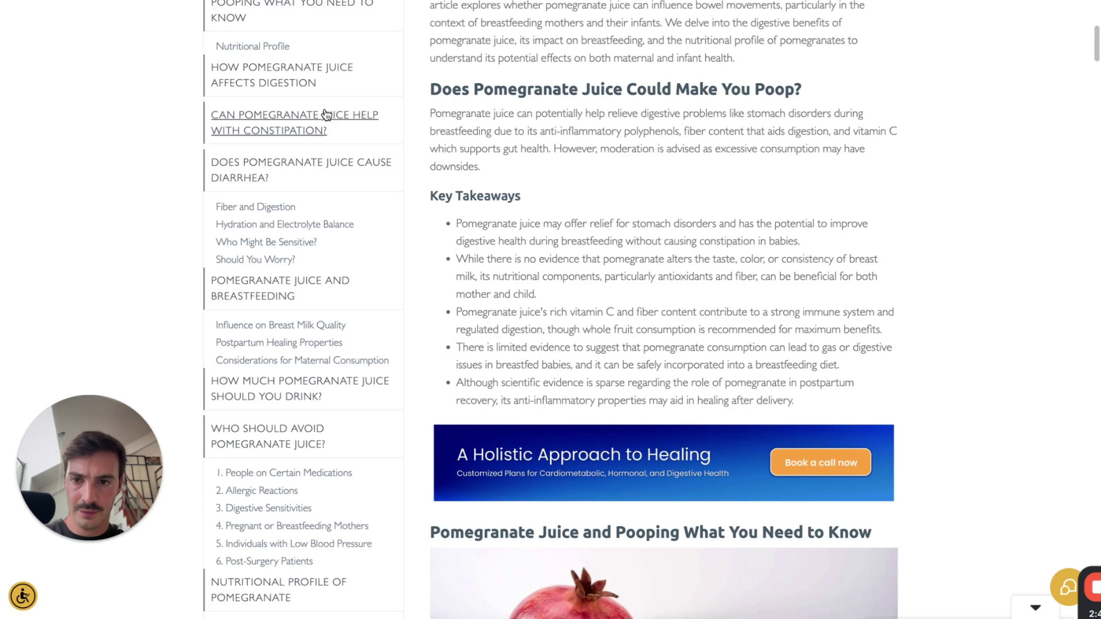
scroll(332, 172, "up", 4)
scroll(306, 375, "down", 2)
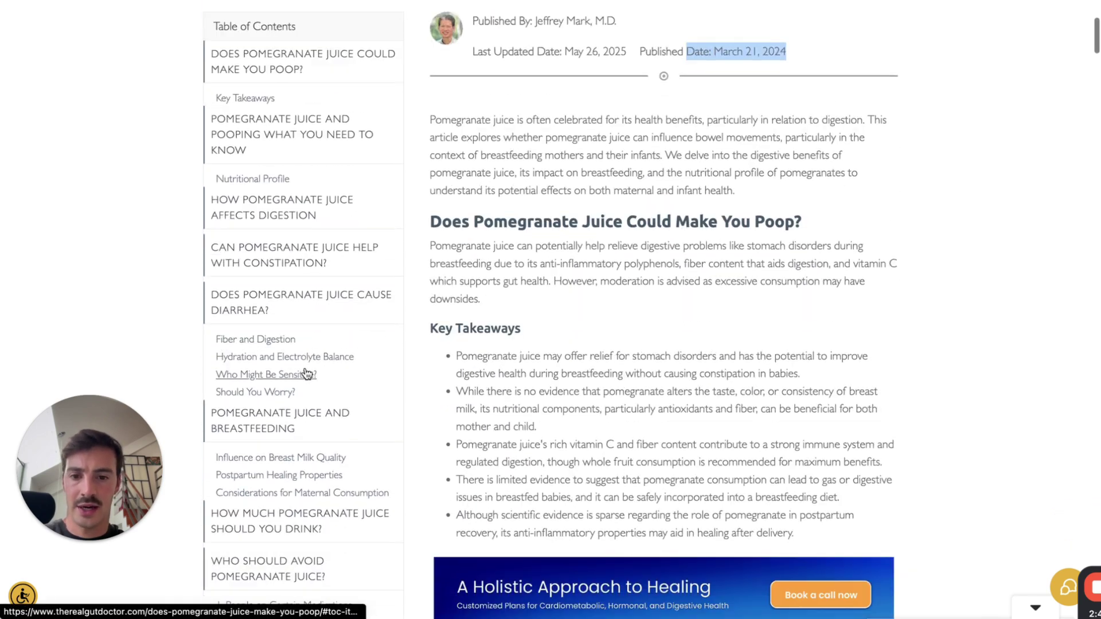
scroll(305, 374, "down", 3)
left_click_drag(445, 170, 913, 354)
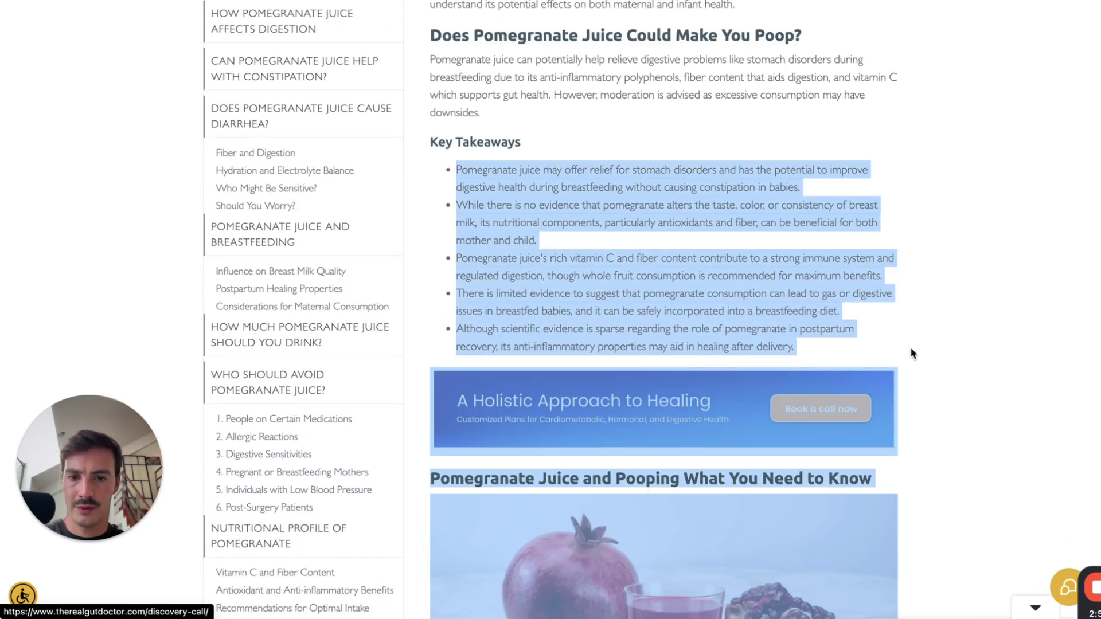
left_click(913, 354)
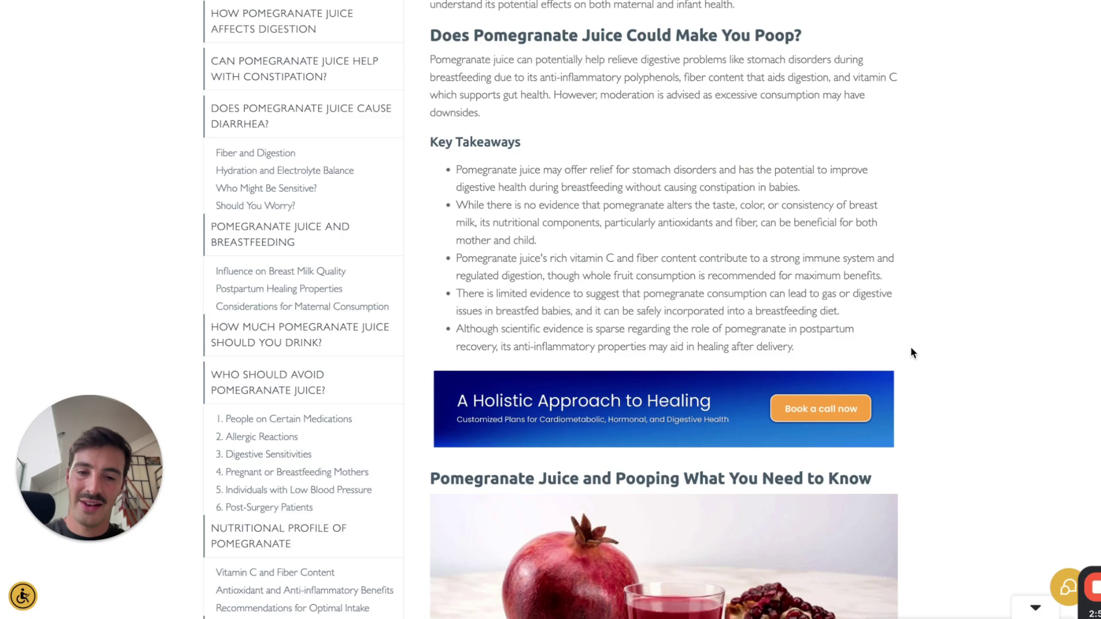
Examine the article's digestion, constipation and breastfeeding sections with their images, down to Postpartum Healing Properties
scroll(912, 353, "down", 15)
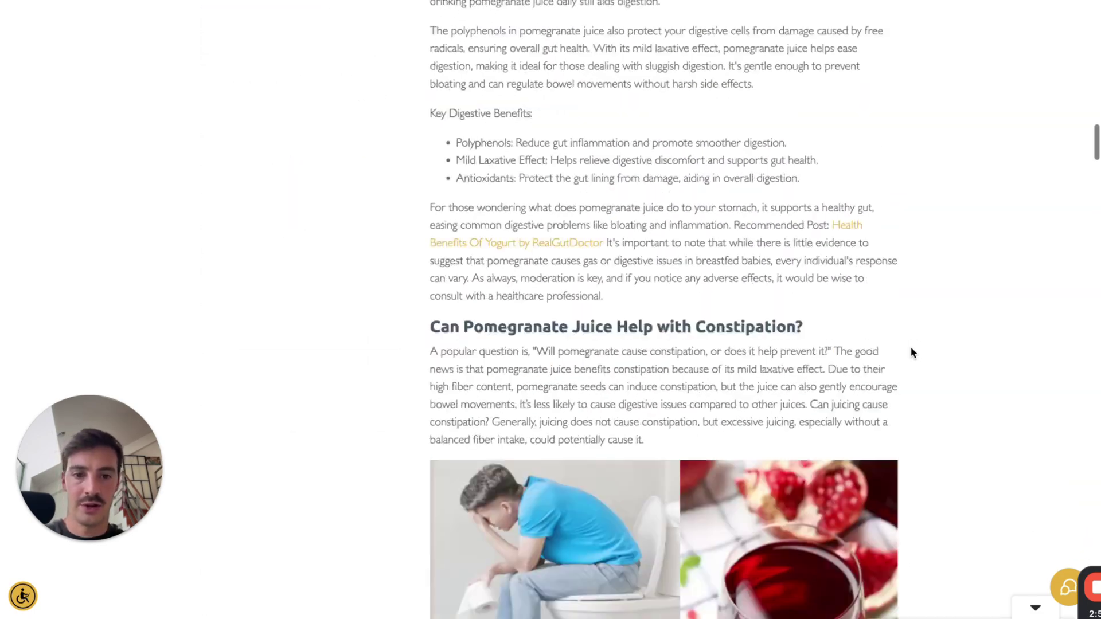
scroll(913, 353, "down", 20)
scroll(913, 353, "up", 8)
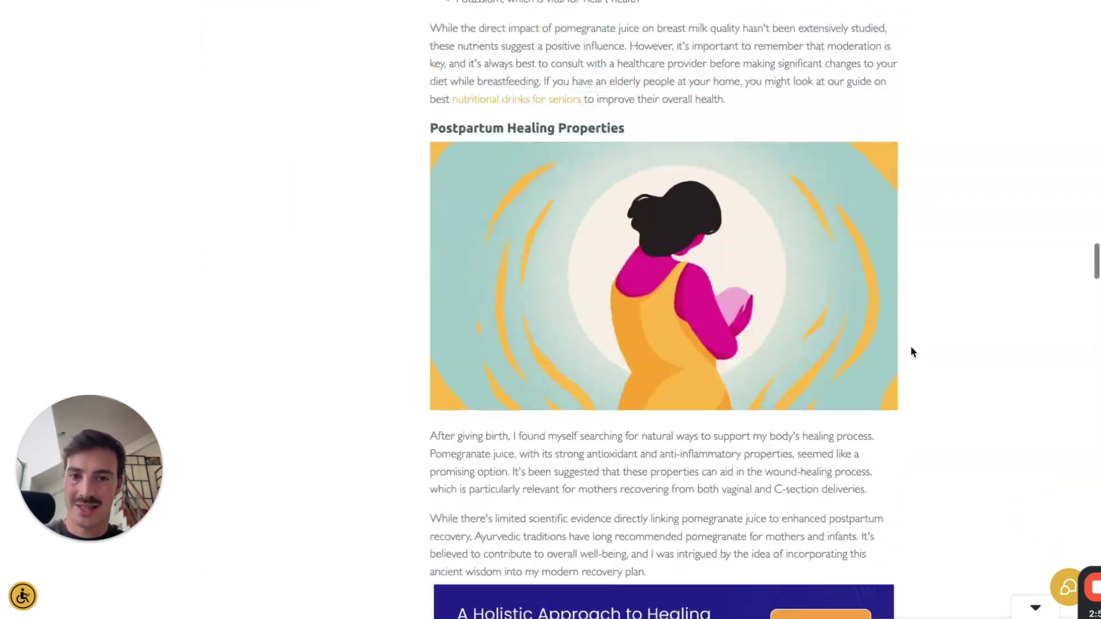
scroll(910, 346, "up", 10)
scroll(868, 277, "down", 11)
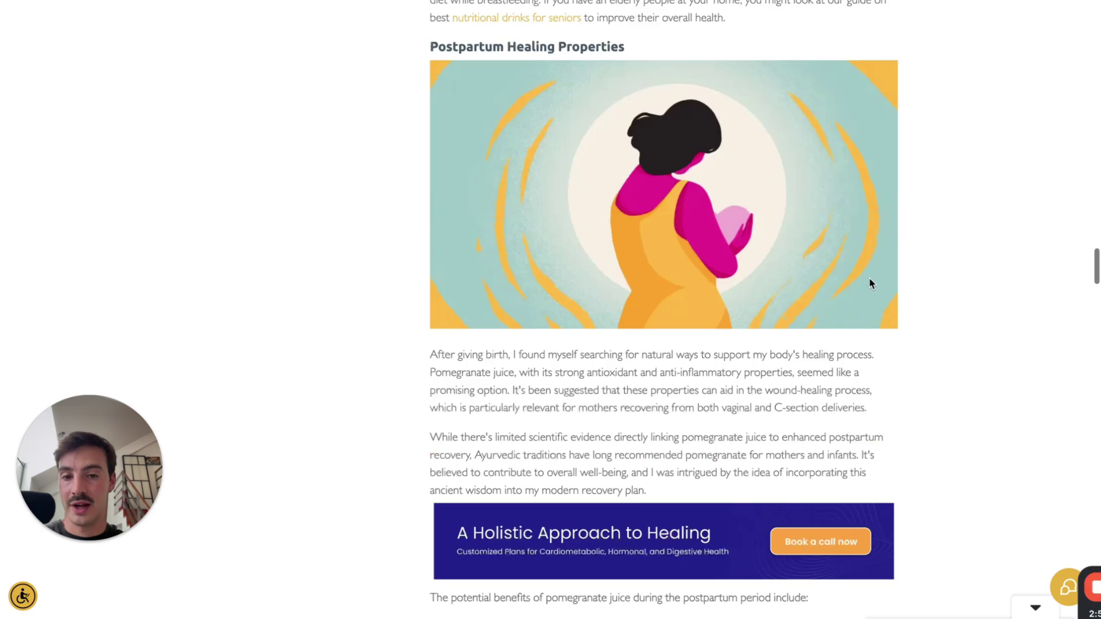
Examine the article's later sections, including optimal intake, the almond milk link and the Frequently Asked Questions
scroll(870, 281, "down", 20)
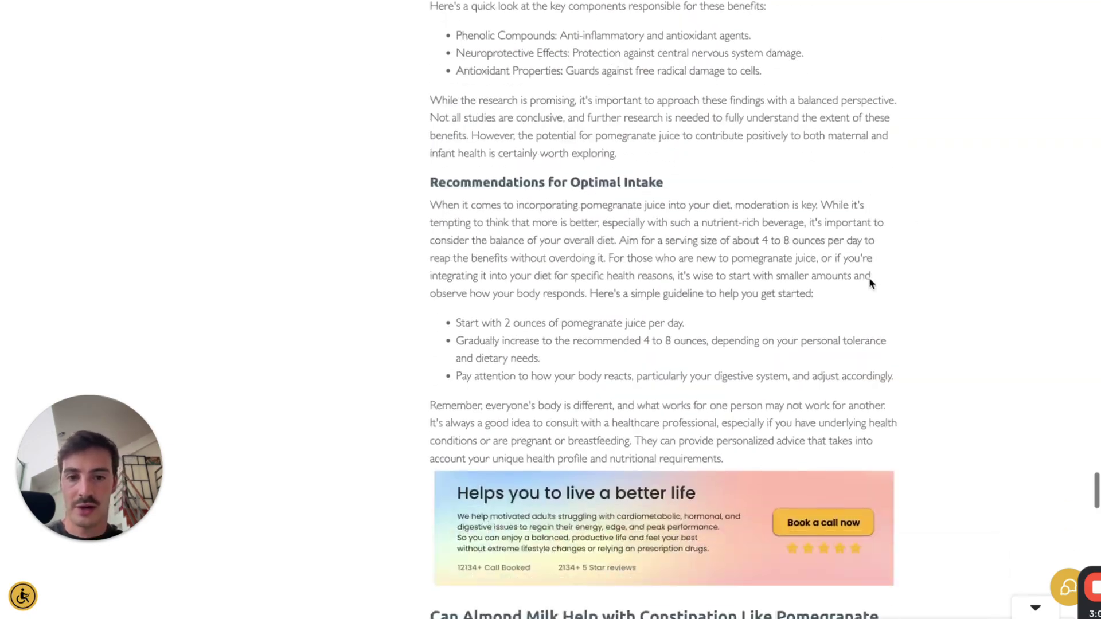
scroll(869, 277, "down", 20)
scroll(869, 281, "up", 15)
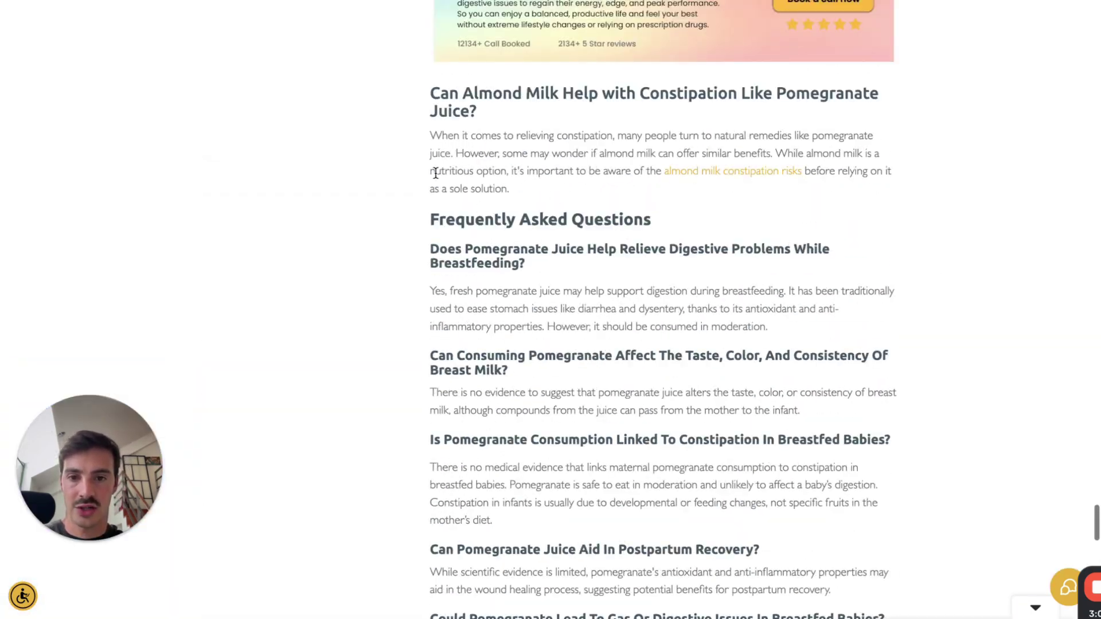
left_click_drag(431, 214, 734, 487)
scroll(735, 302, "down", 10)
scroll(735, 302, "up", 6)
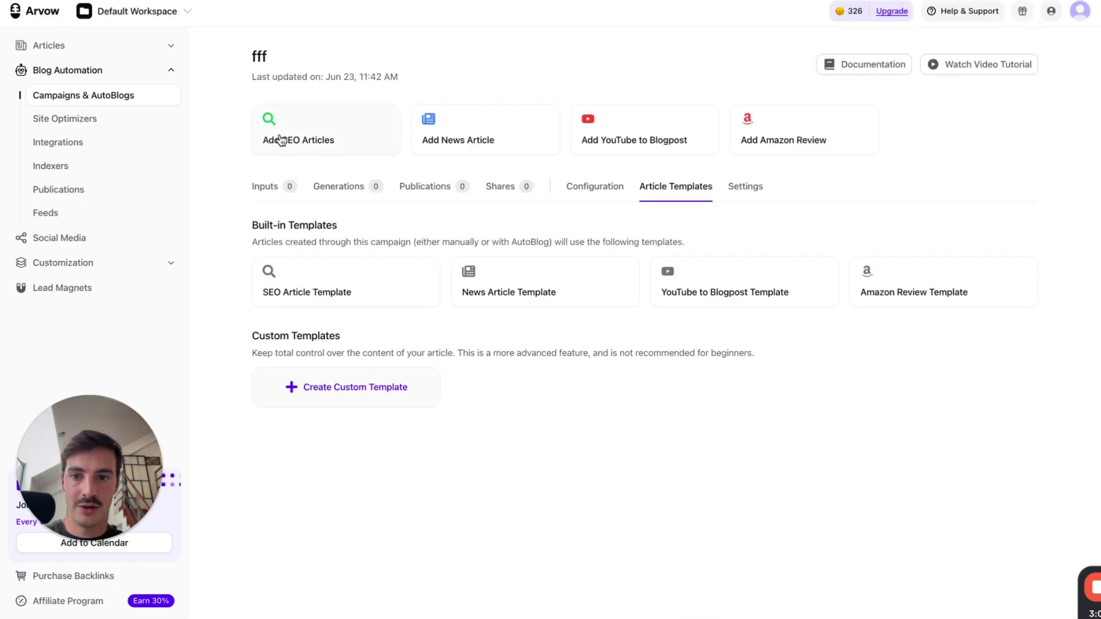
left_click(316, 135)
left_click(451, 317)
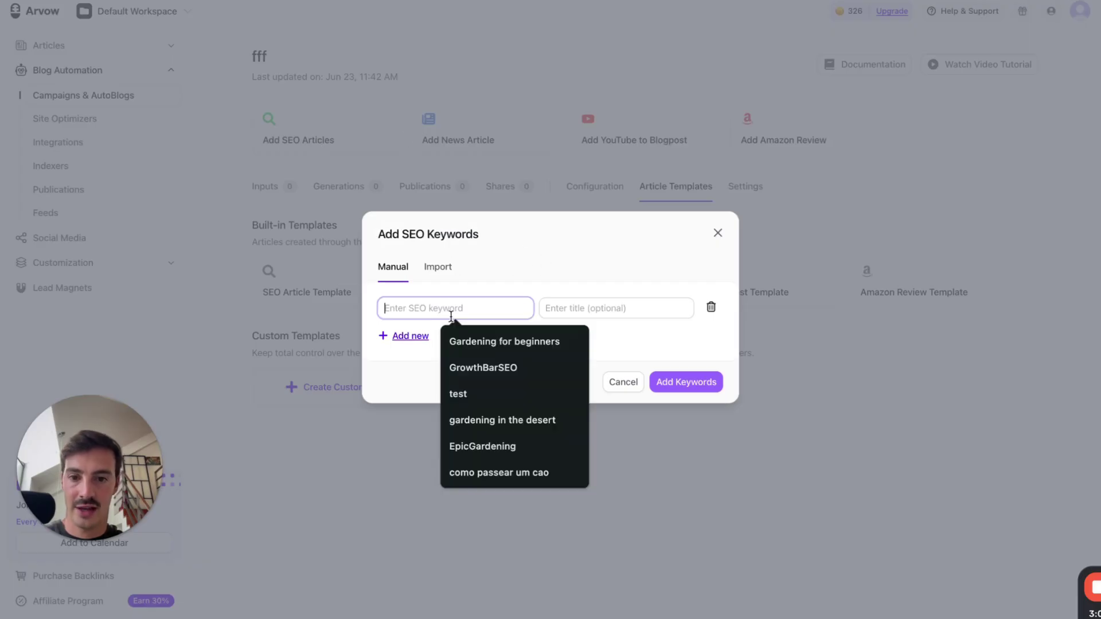
left_click(594, 300)
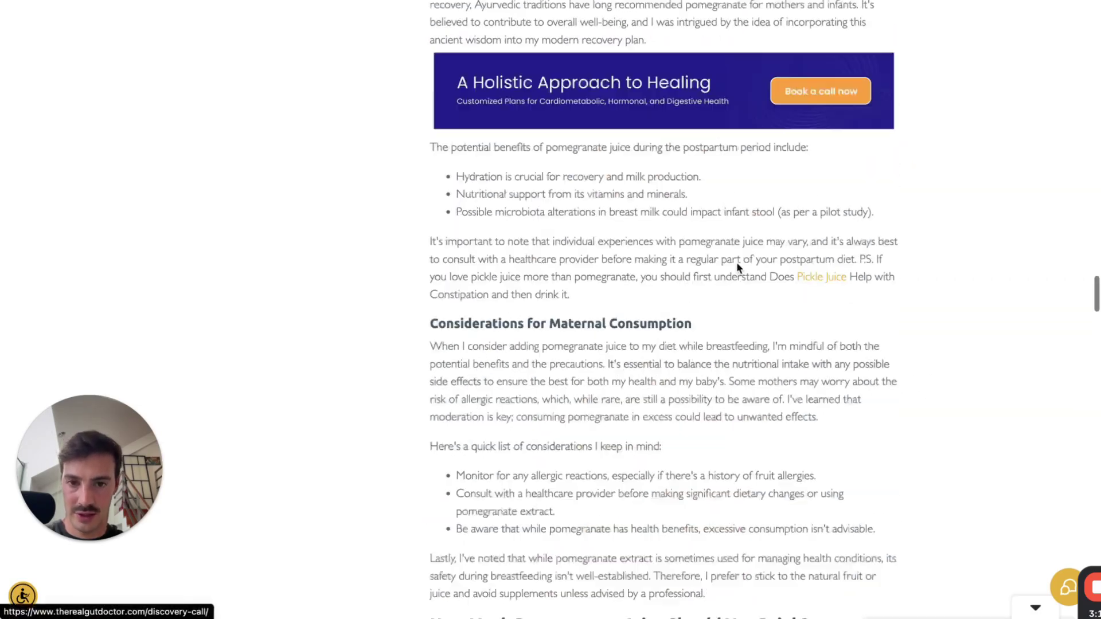
scroll(737, 265, "up", 20)
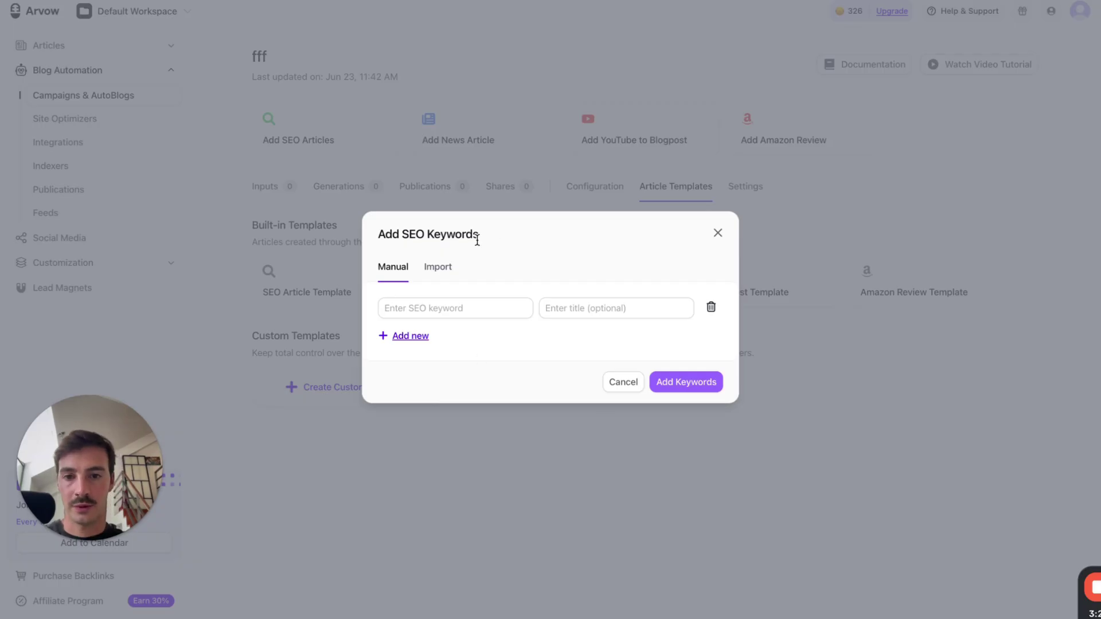
left_click(573, 191)
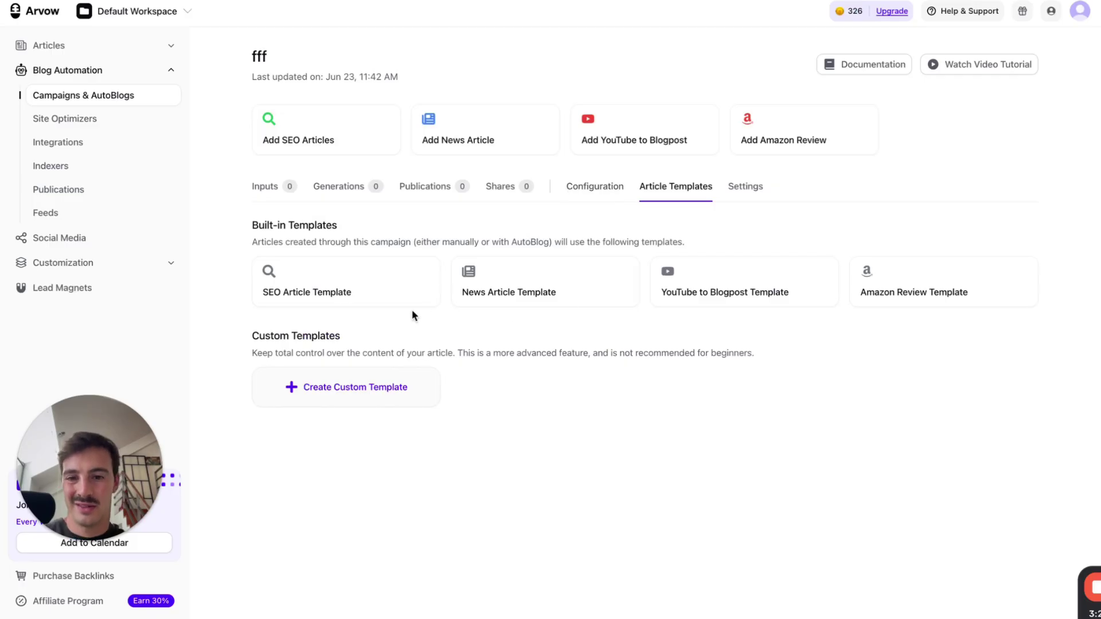
Start a custom template with its outline enabled and a generation prompt for a comparison article with 3 images and 1 video
left_click(362, 401)
scroll(641, 395, "down", 2)
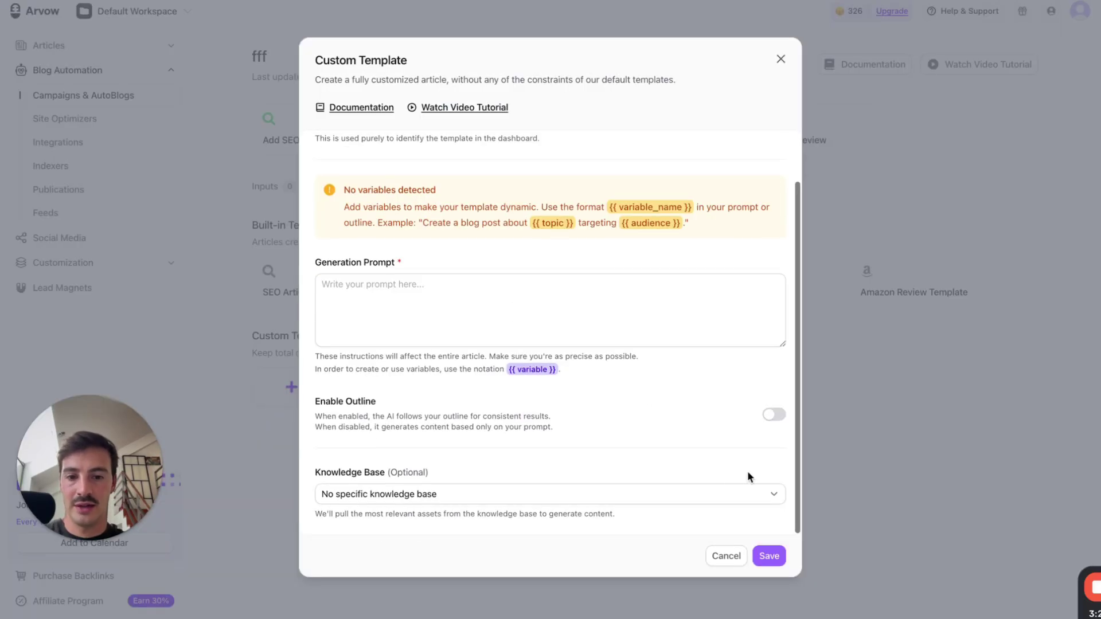
left_click(774, 415)
left_click(563, 336)
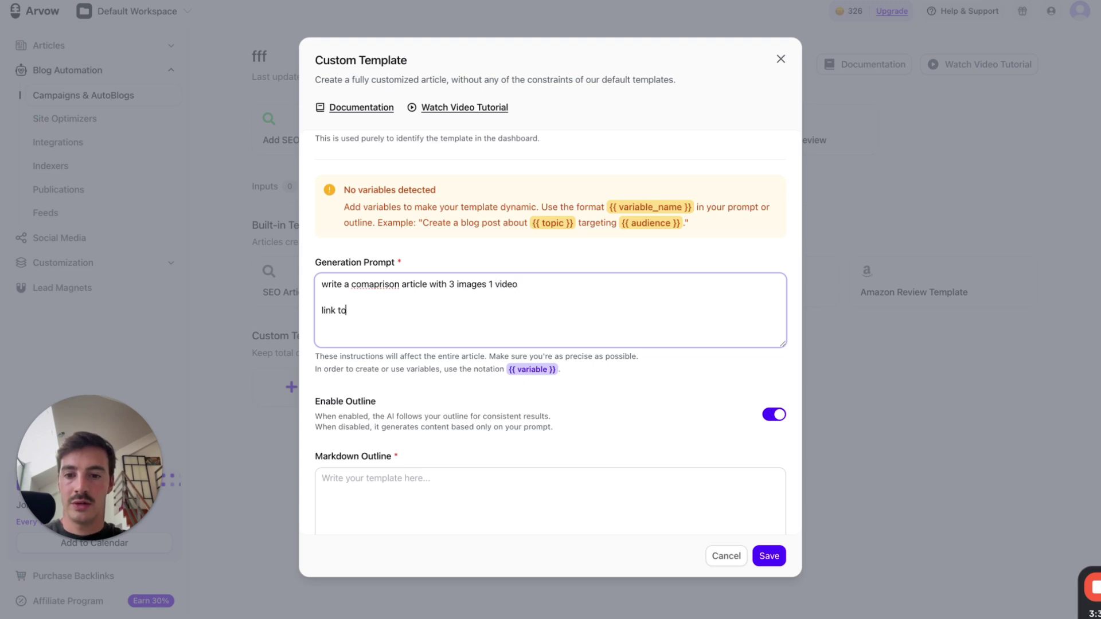
Extend the generation prompt with an empty "link to:" list numbered 1 to 3 and an instruction to add a table
key("BackSpace")
type("2.")
key("Return")
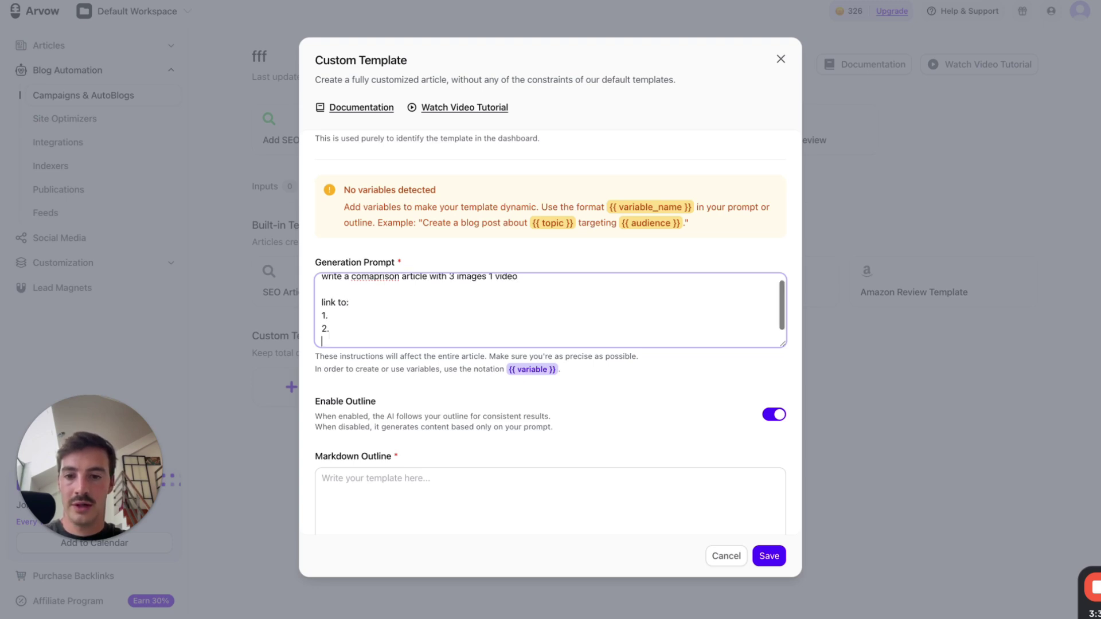
type("3.")
key("Return")
key("Return")
type("add a table comaorit")
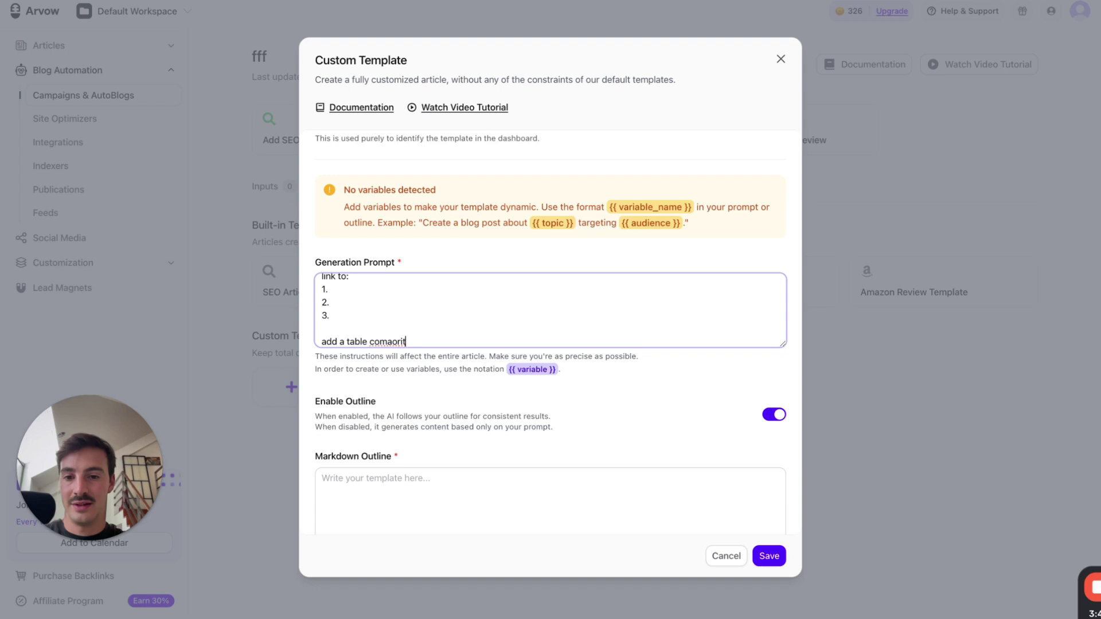
Examine the custom template's Markdown Outline format and variable notation, and close the template without saving
scroll(490, 401, "down", 3)
left_click_drag(329, 280, 467, 362)
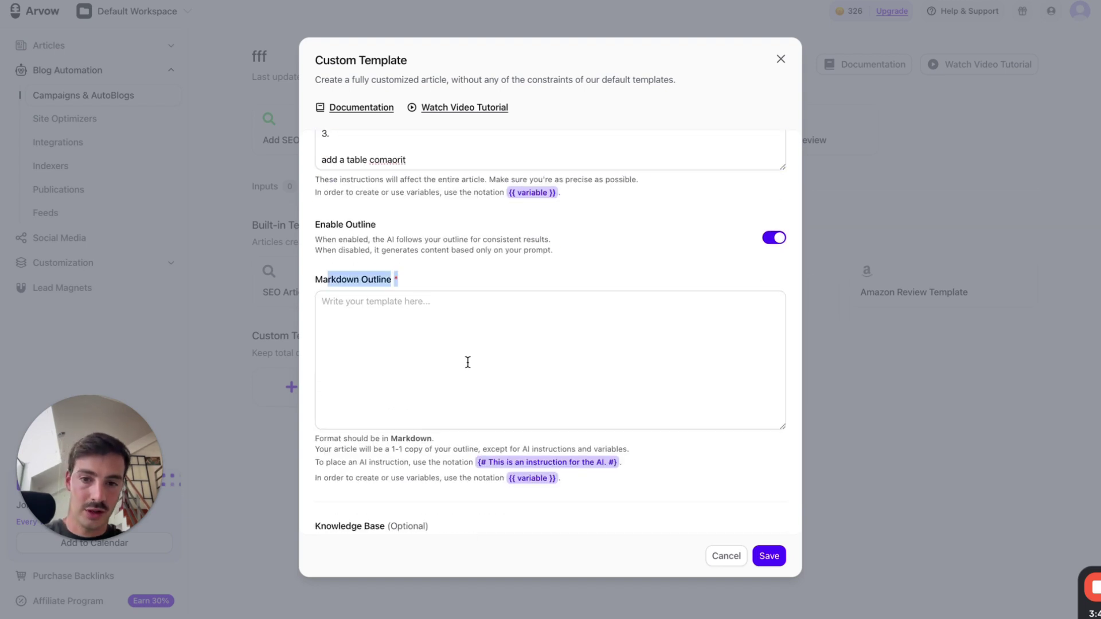
scroll(468, 362, "down", 1)
scroll(468, 362, "up", 5)
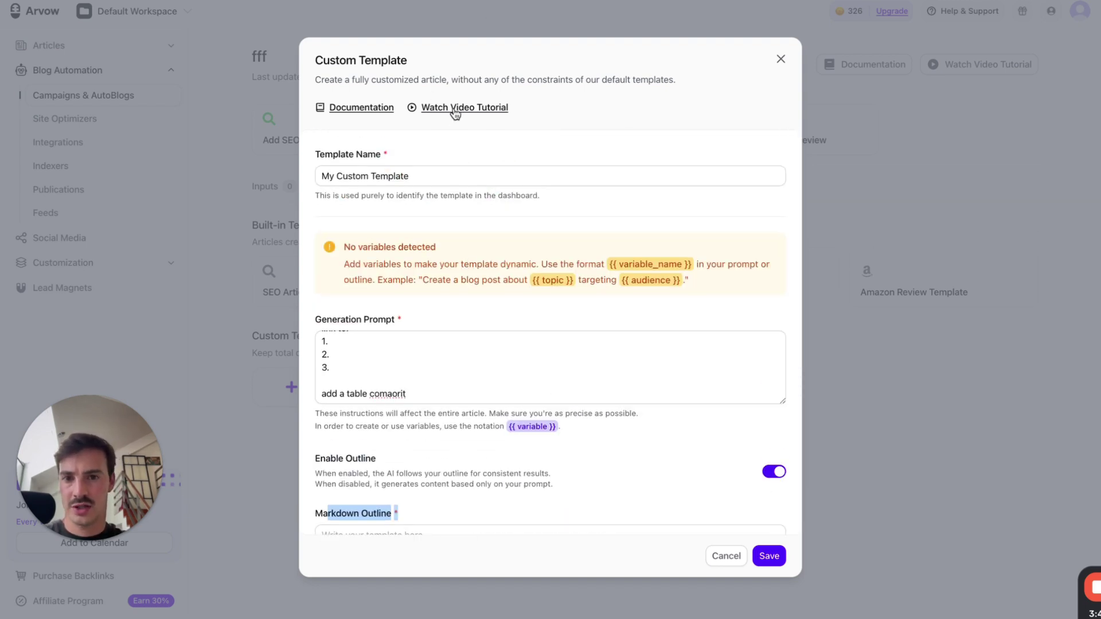
scroll(560, 209, "down", 5)
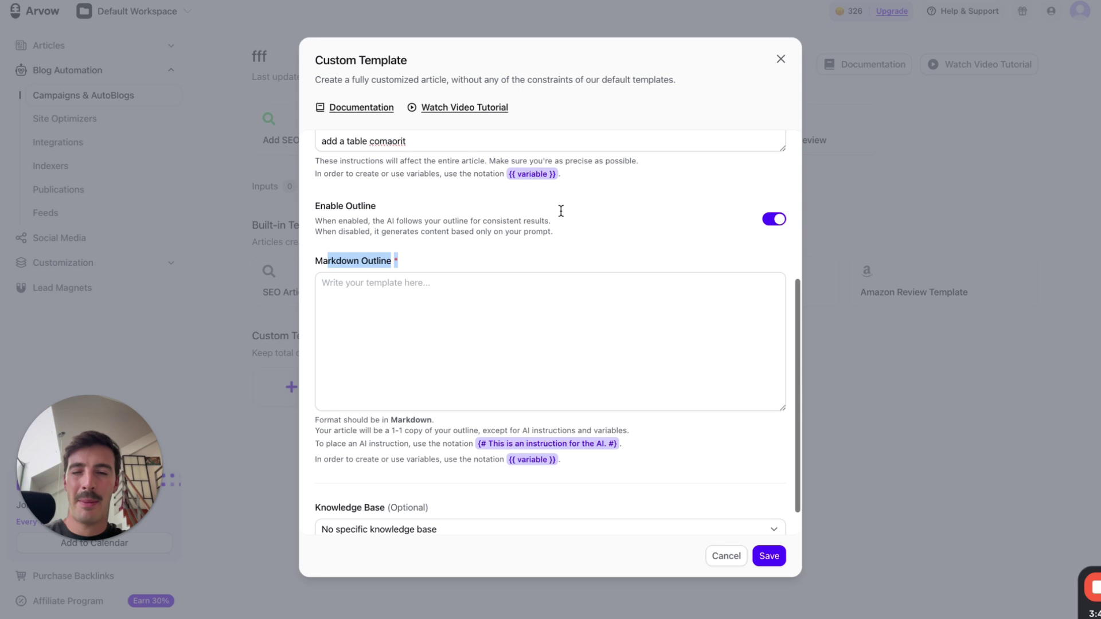
scroll(648, 186, "up", 4)
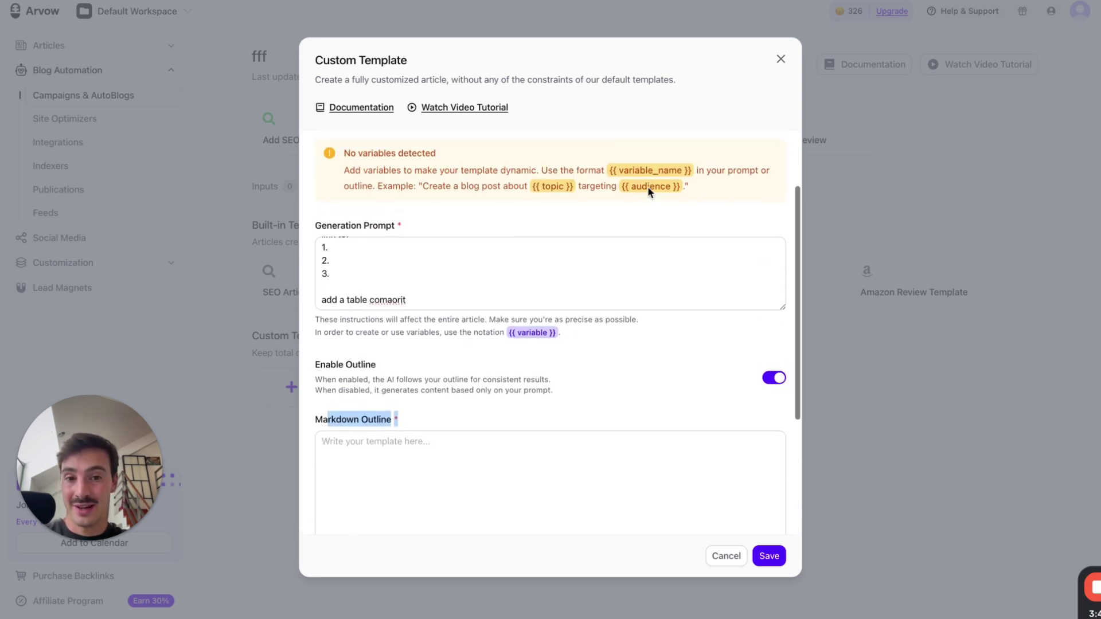
left_click(780, 60)
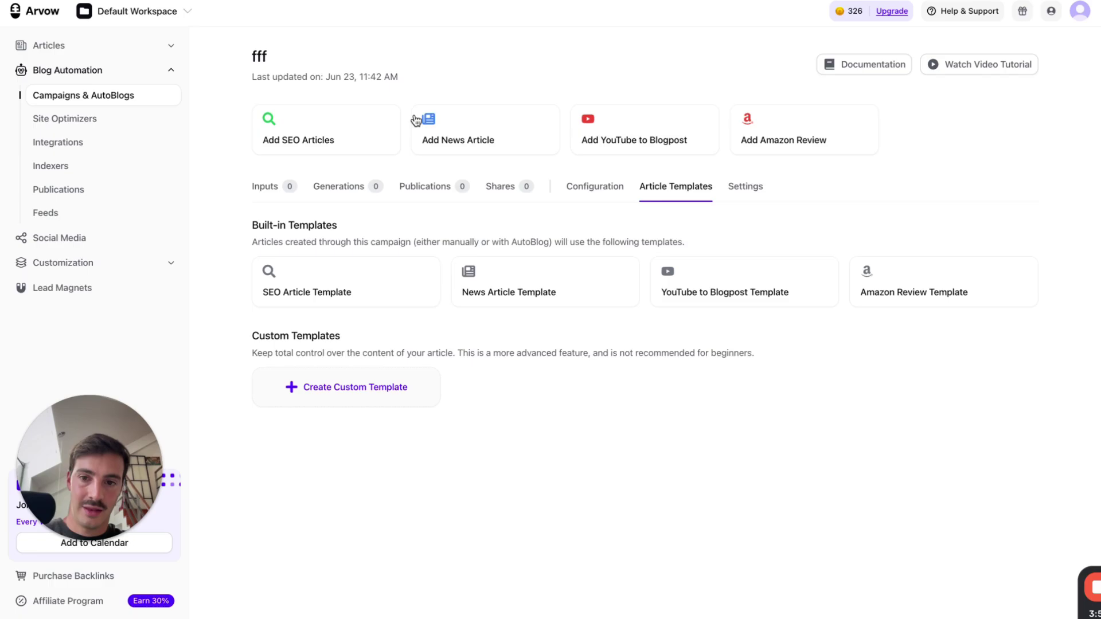
Switch to the site's overview in Ahrefs and remove the drawing overlay from it
left_click(310, 131)
left_click(510, 124)
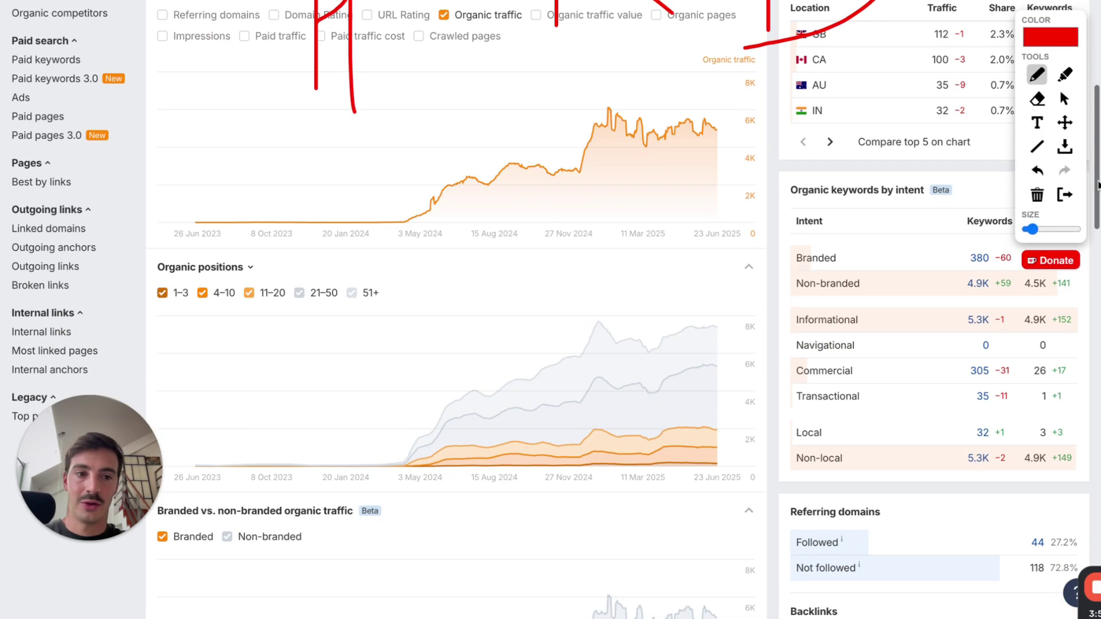
scroll(1096, 185, "up", 3)
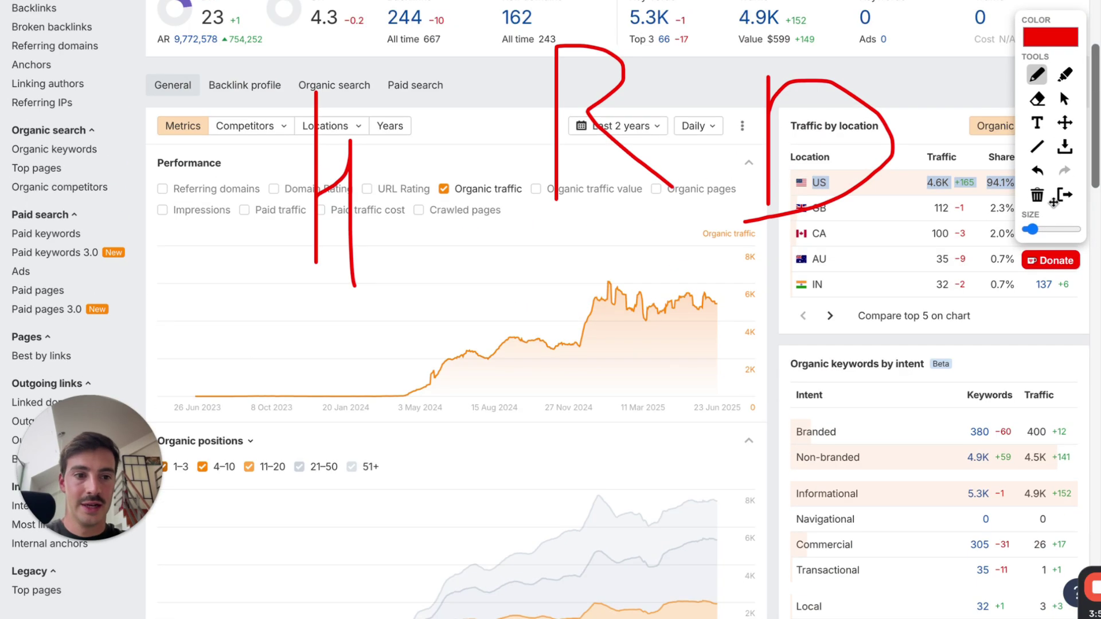
left_click(1064, 195)
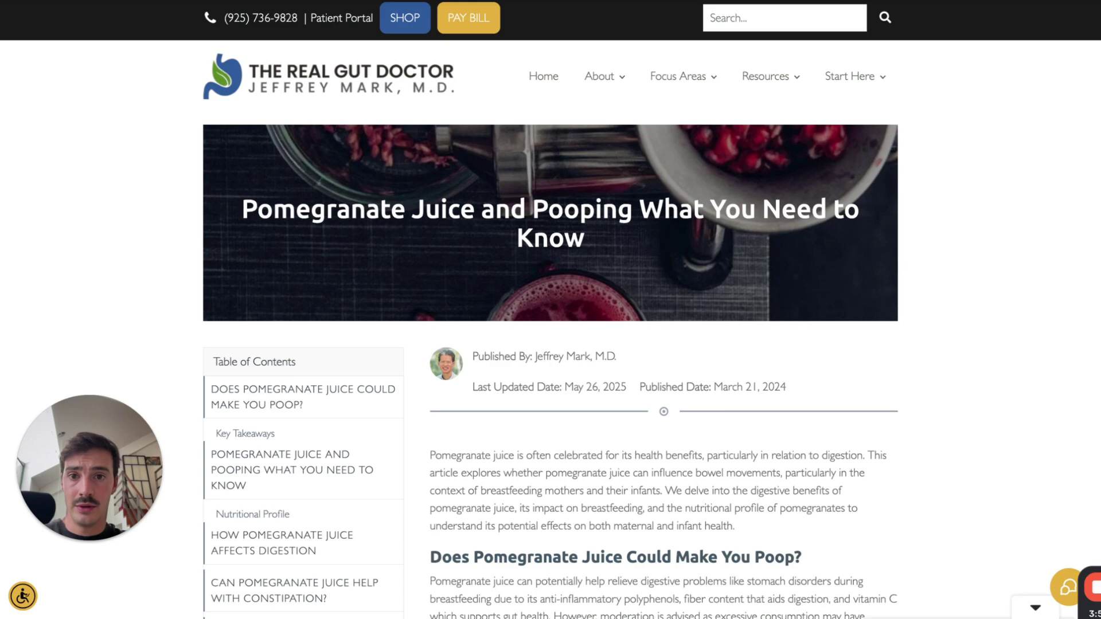
Review the pomegranate article's introduction and Key Takeaways, and go to The Real Gut Doctor home page
scroll(633, 81, "down", 10)
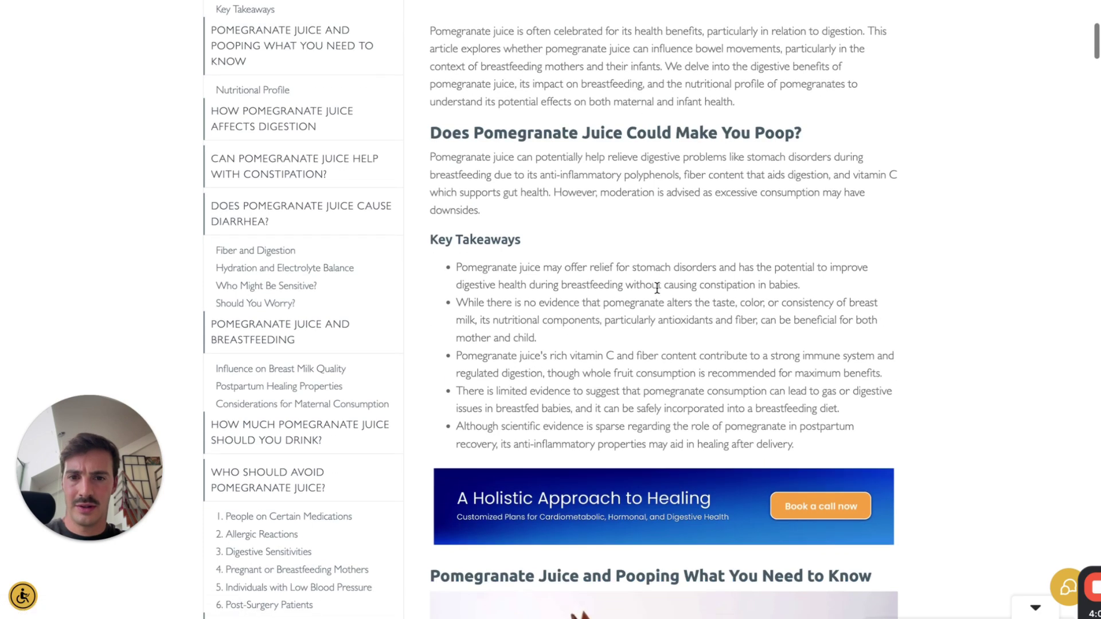
scroll(658, 294, "down", 1)
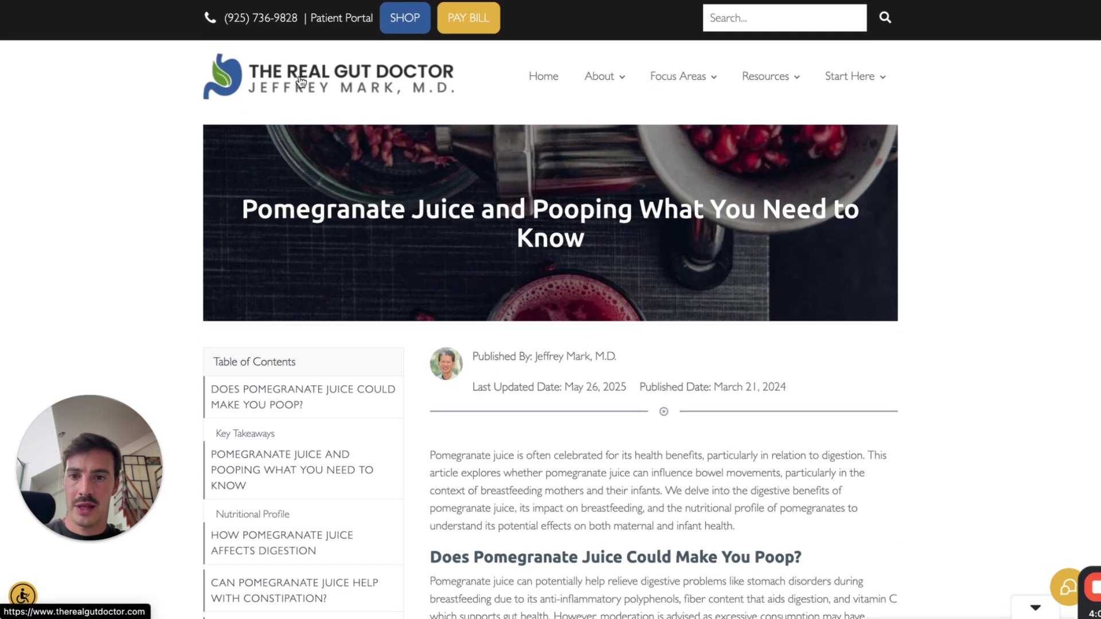
left_click(207, 23)
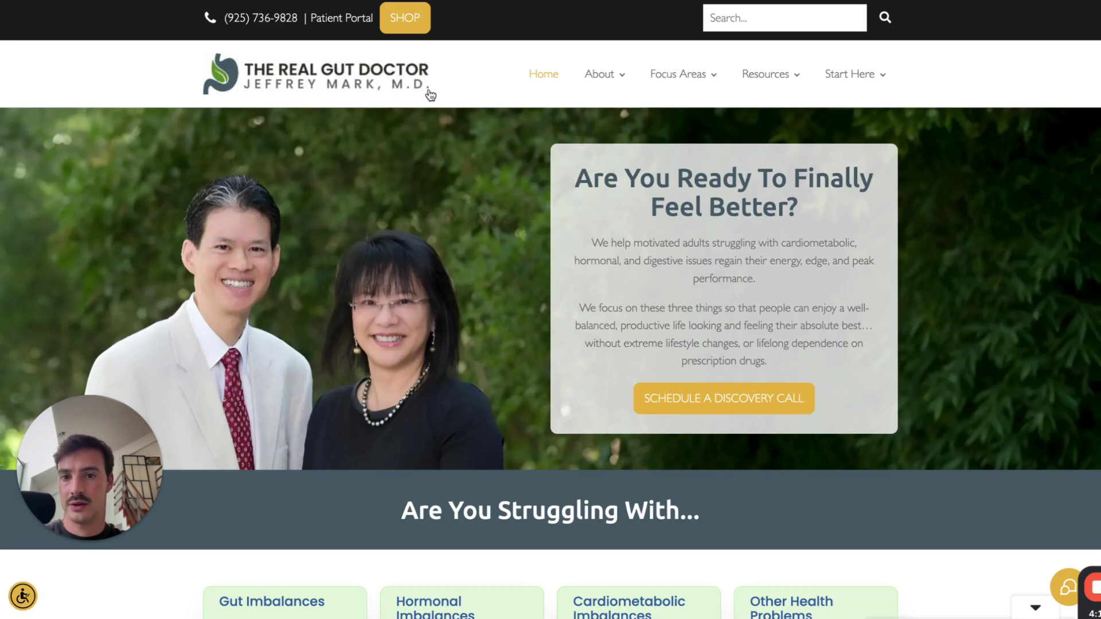
Examine the home page from the list of treated conditions down to the office addresses in the footer
scroll(430, 95, "down", 10)
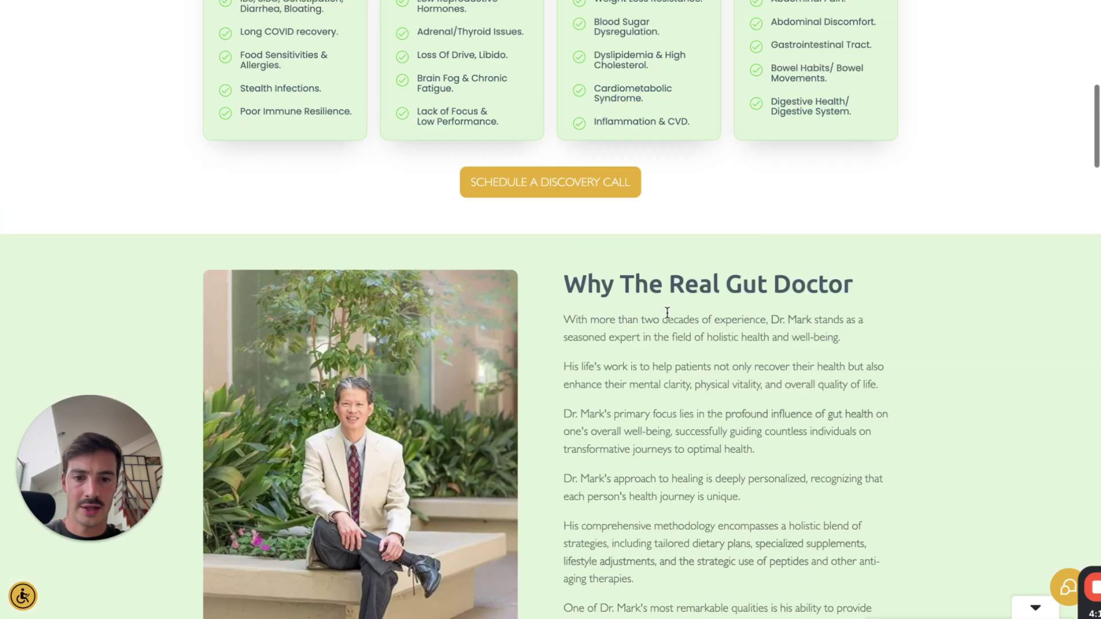
scroll(667, 312, "down", 20)
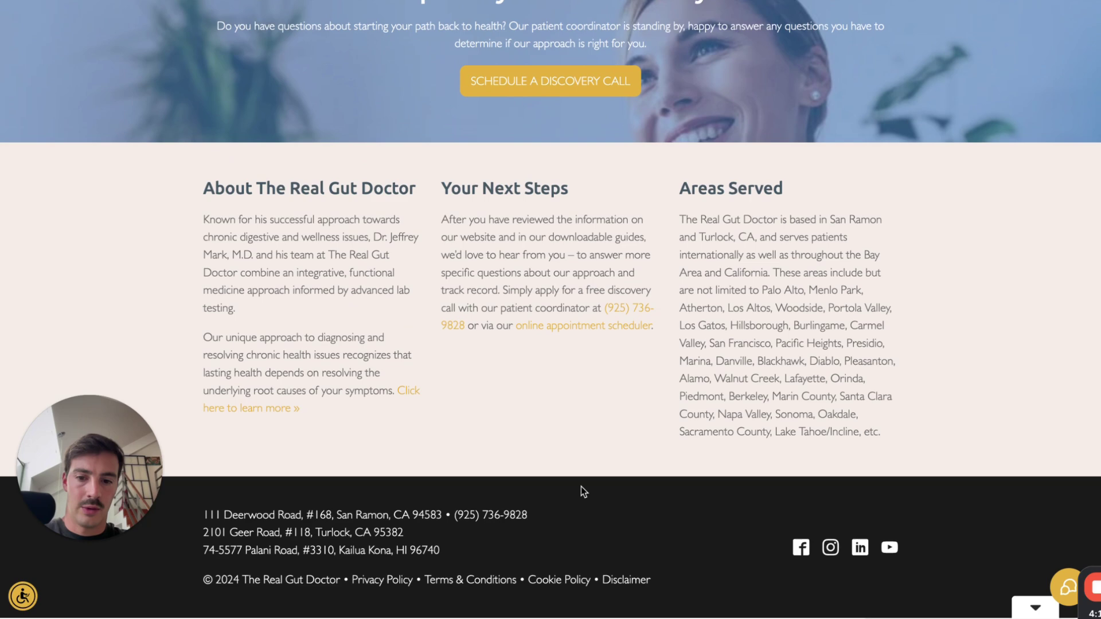
left_click_drag(480, 552, 333, 499)
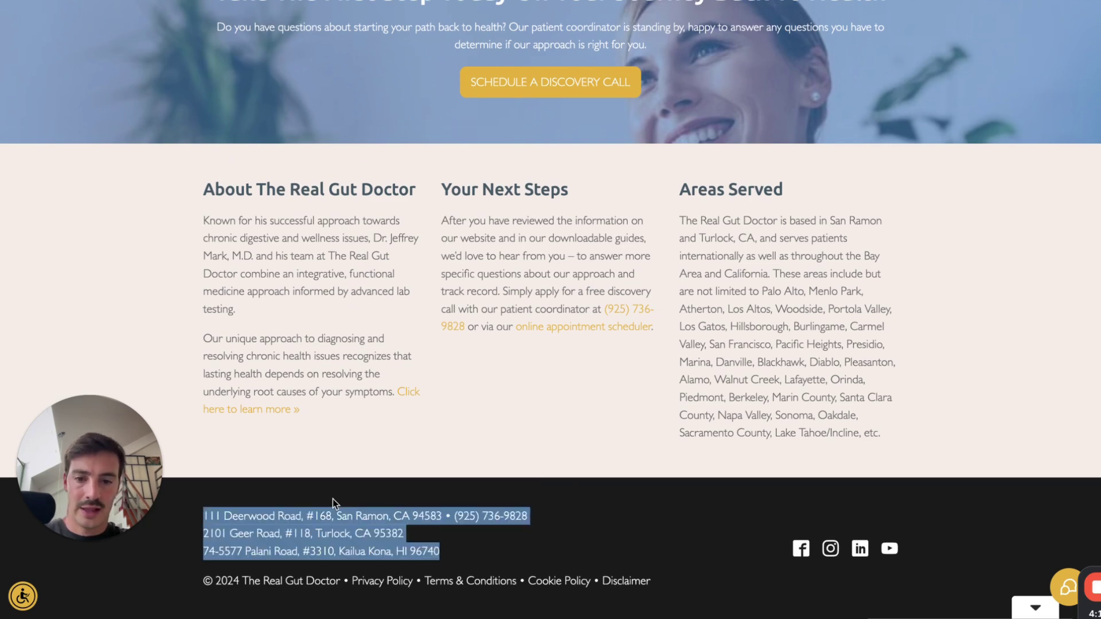
left_click(580, 406)
scroll(580, 406, "up", 20)
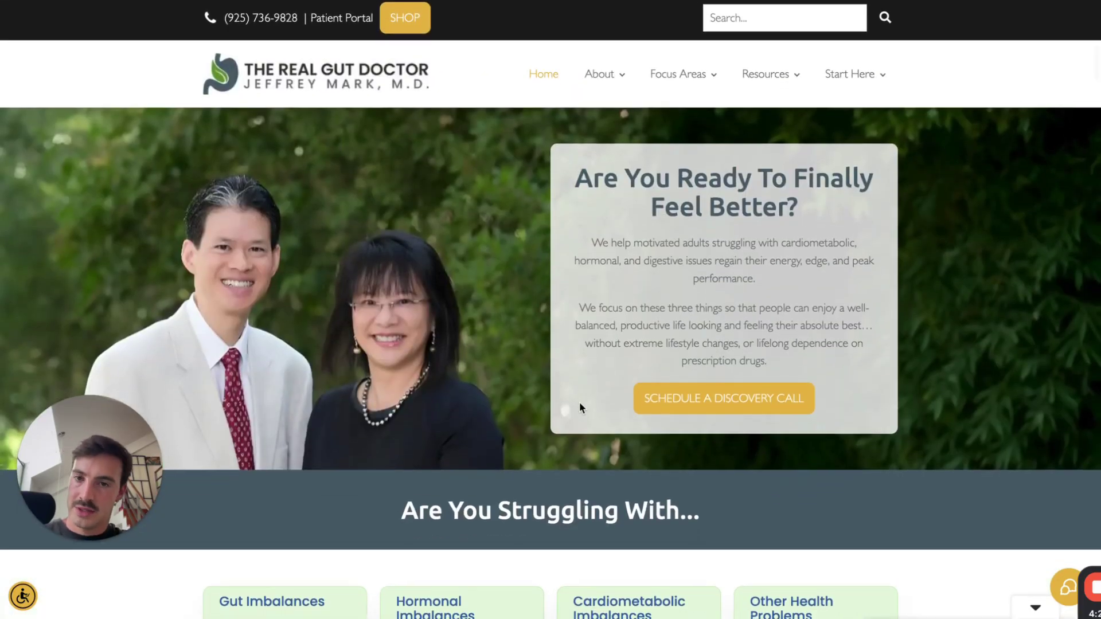
Switch to the site's yogurt article and examine its table of contents, dates, and Better Immunity and Gut Health sections
key("ctrl+Tab")
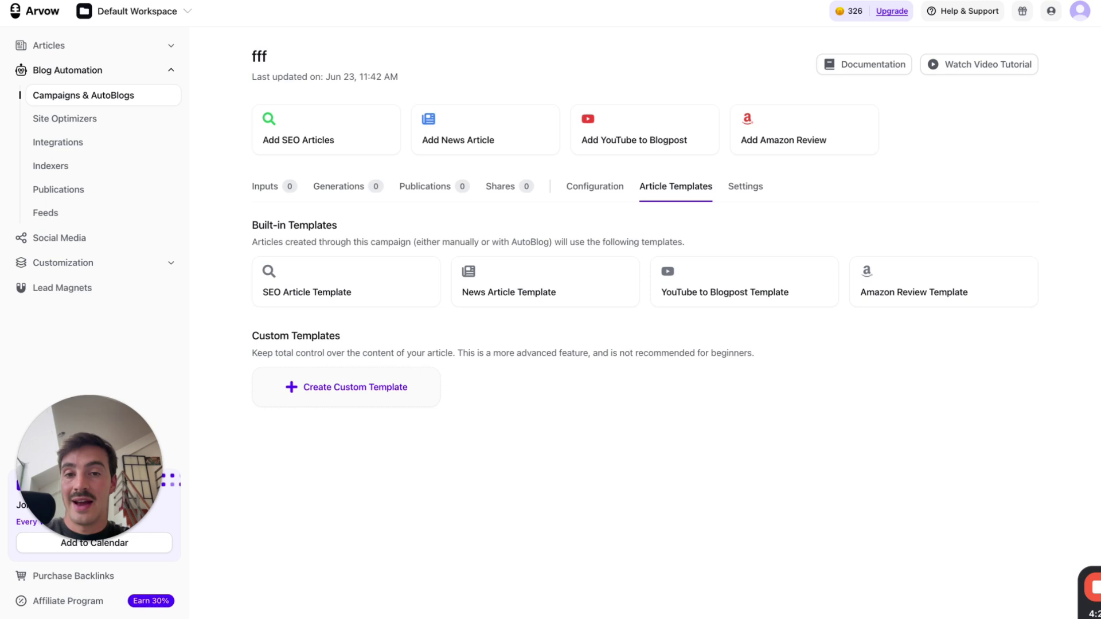
key("ctrl+Tab")
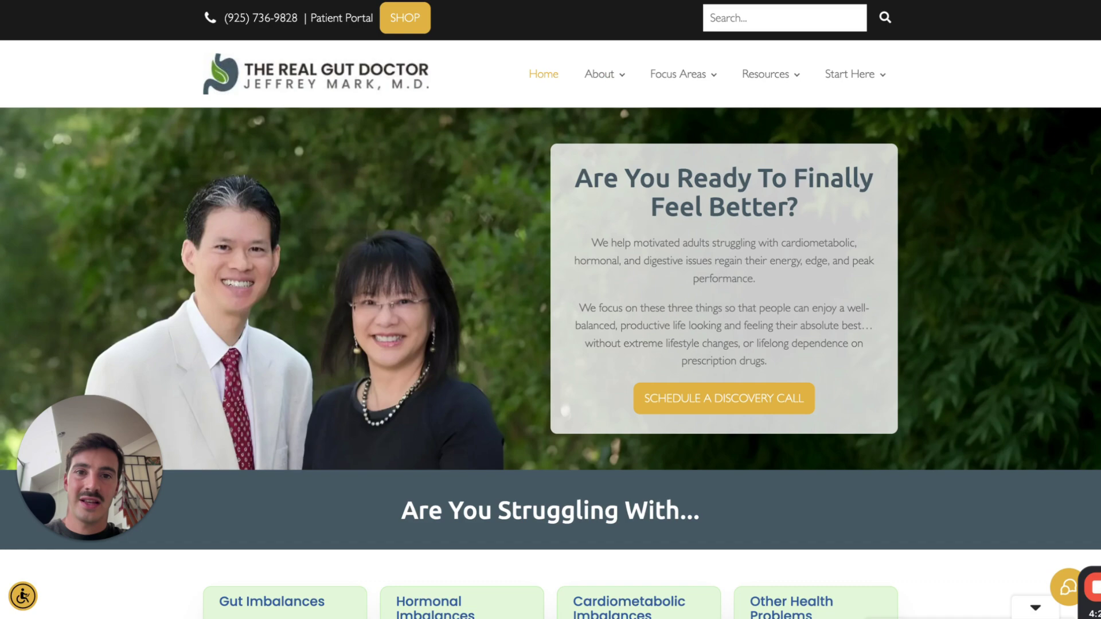
key("ctrl+Tab")
scroll(506, 263, "down", 10)
scroll(507, 263, "up", 6)
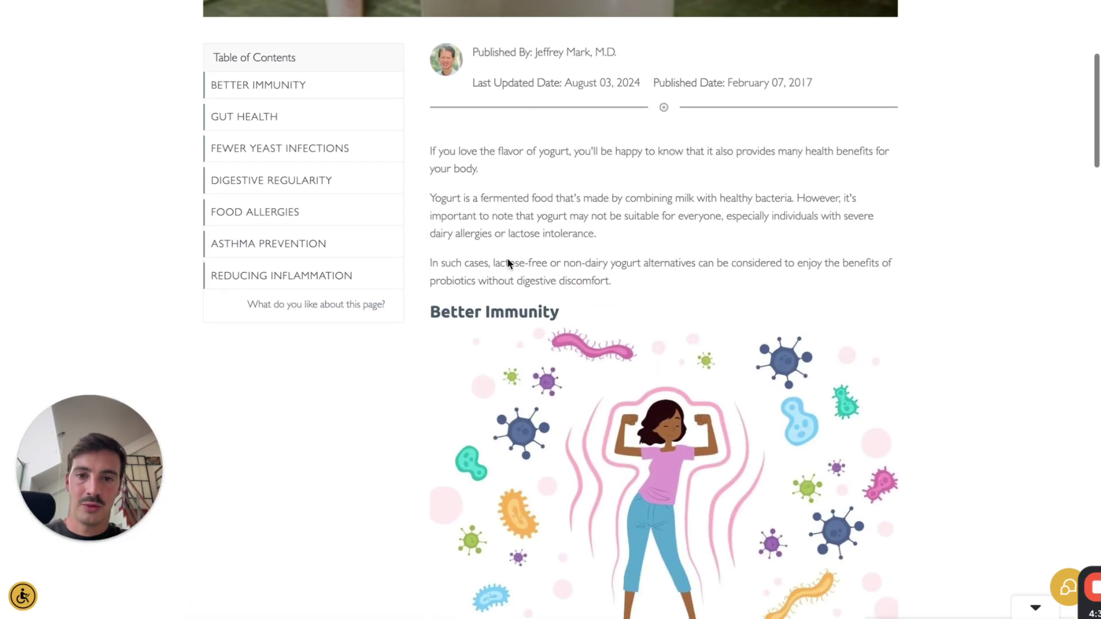
scroll(507, 262, "down", 6)
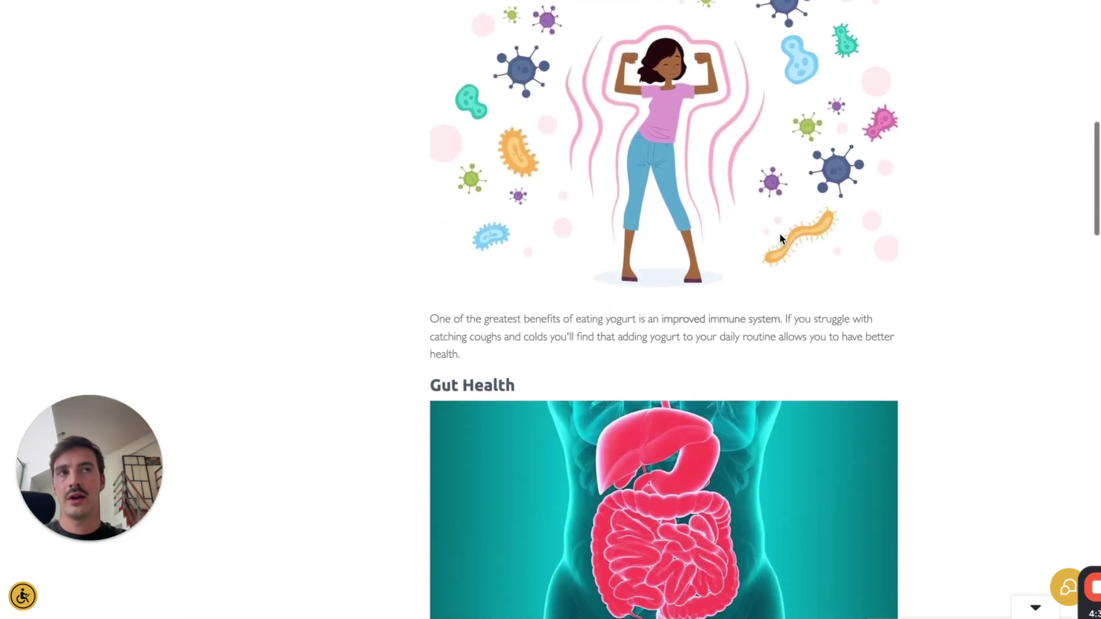
scroll(780, 236, "down", 8)
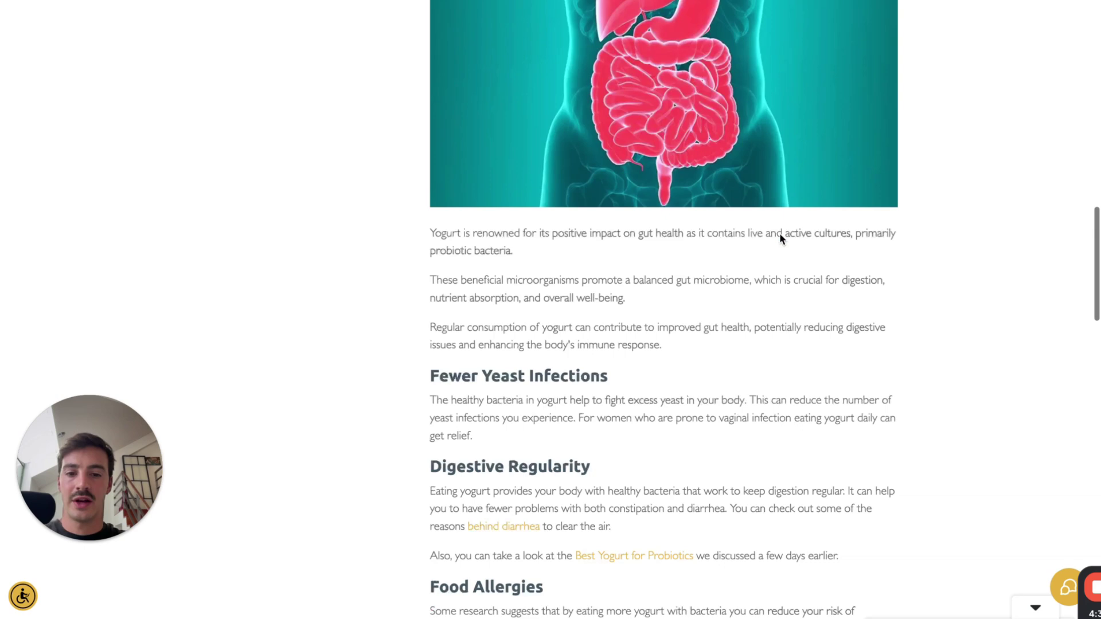
Examine the yogurt article's Best Yogurt for Probiotics internal link, closing paragraphs and author biography
scroll(780, 237, "down", 3)
right_click(612, 408)
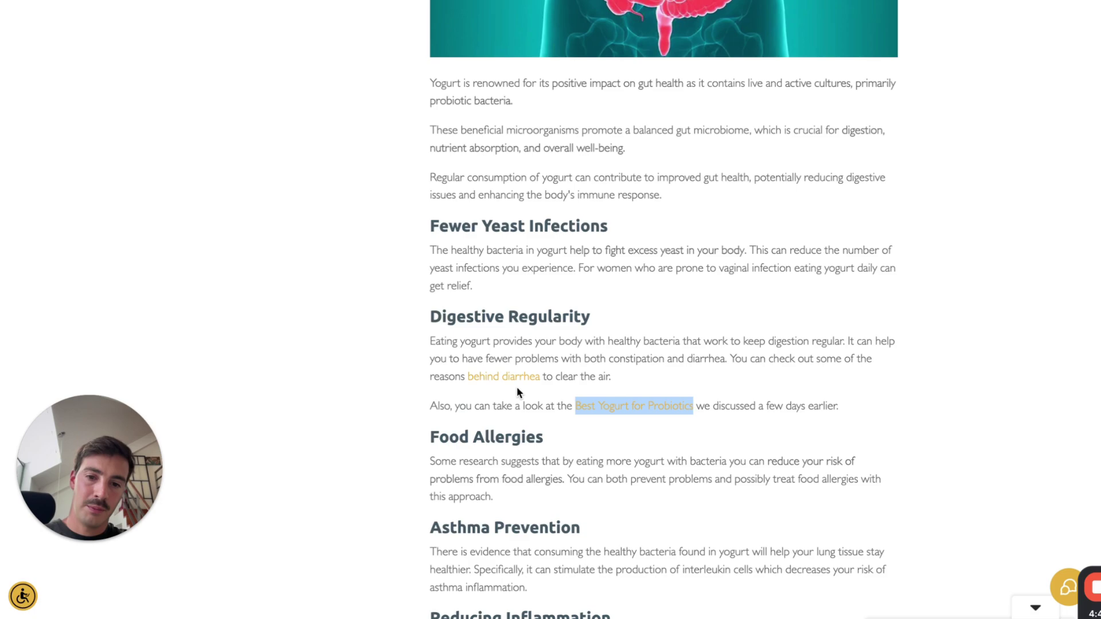
scroll(517, 382, "down", 20)
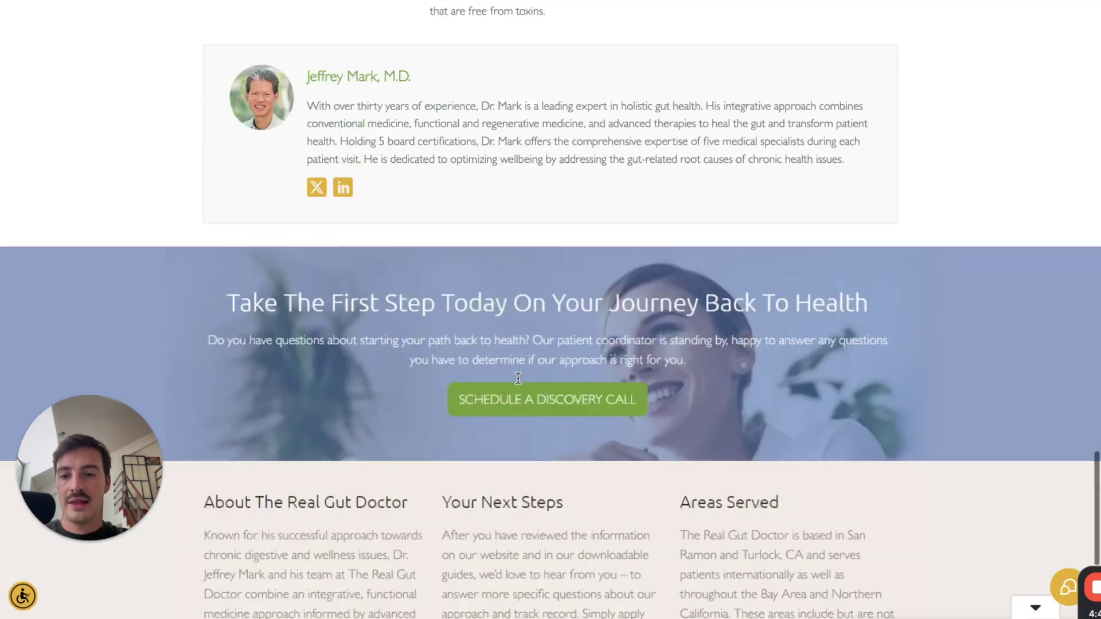
scroll(518, 379, "up", 3)
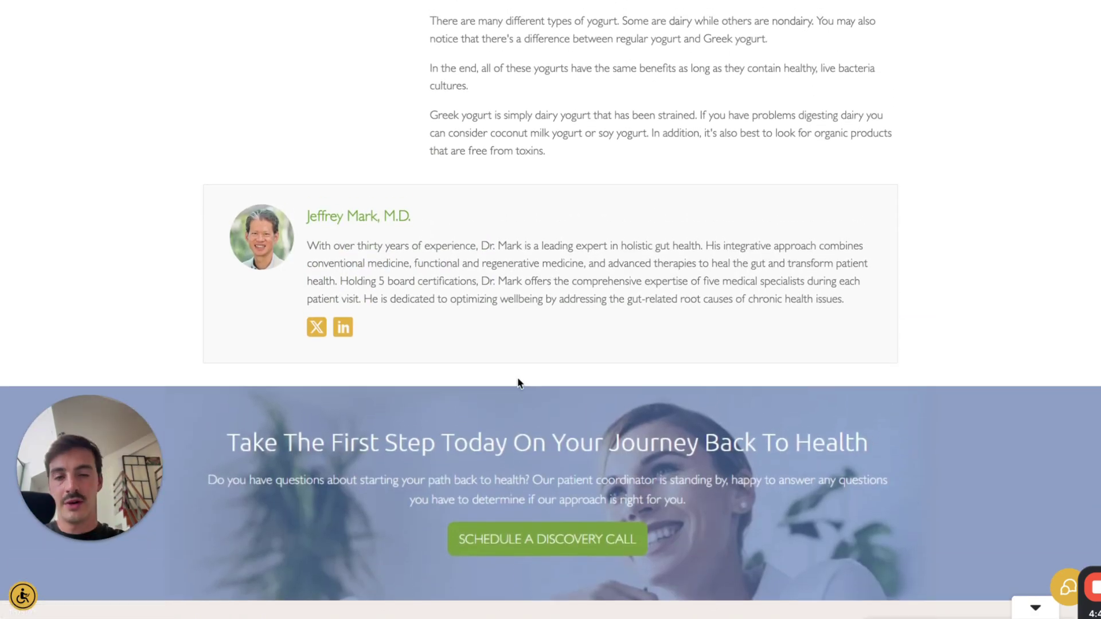
scroll(518, 383, "up", 20)
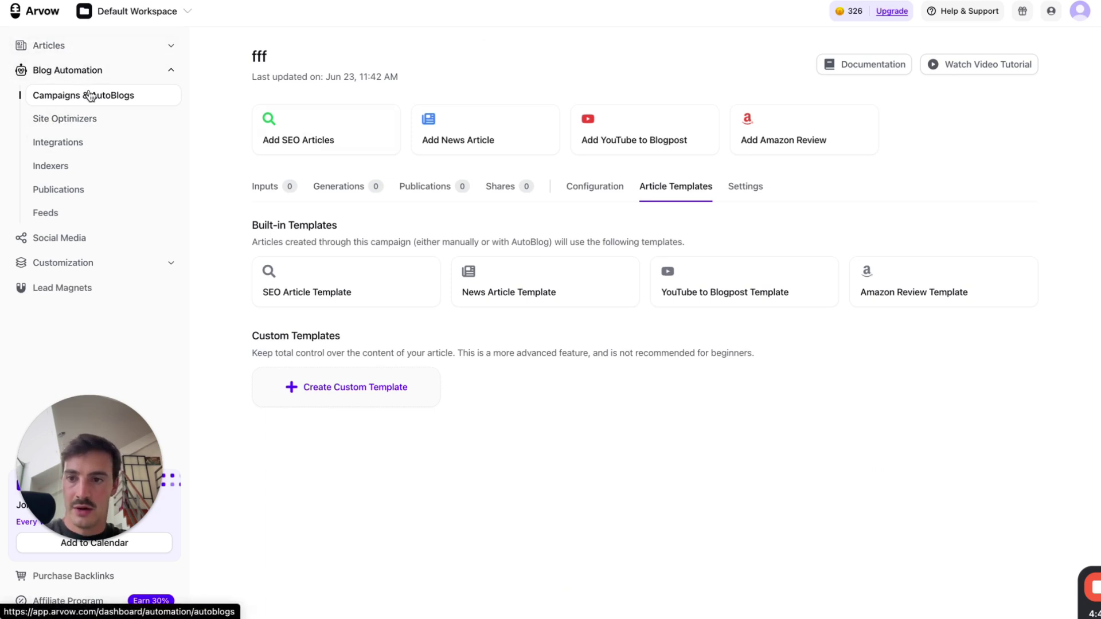
In Arvow, filter all articles by the title "texas" and open the Feb 13 article "What's the Best Audi Dealership In Texas"
left_click(77, 45)
left_click(72, 94)
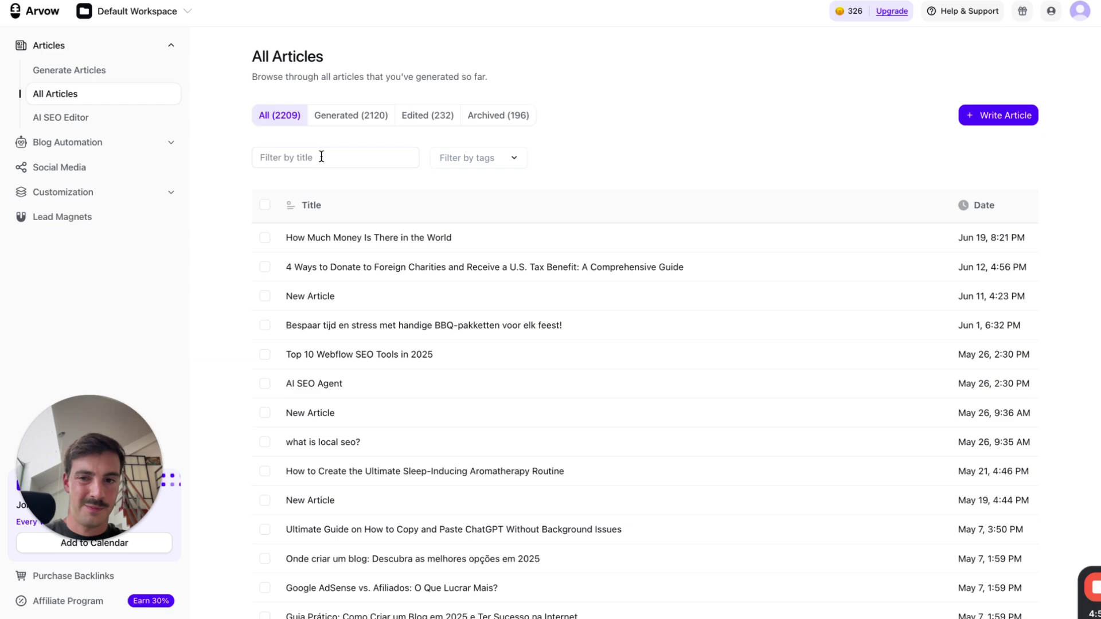
left_click(320, 156)
type("texas")
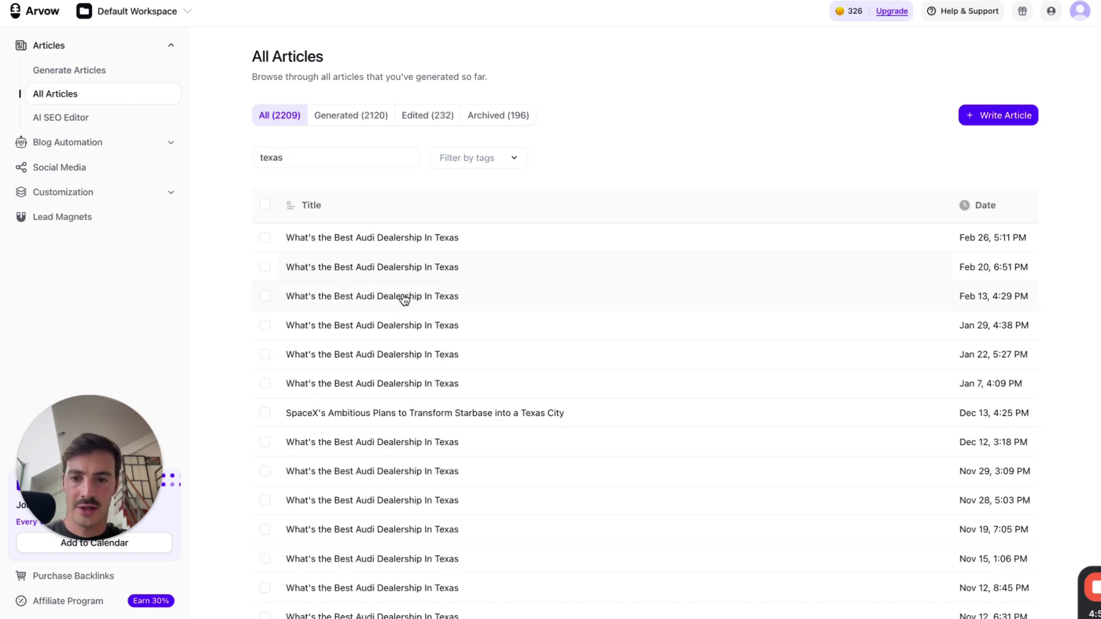
left_click(404, 295)
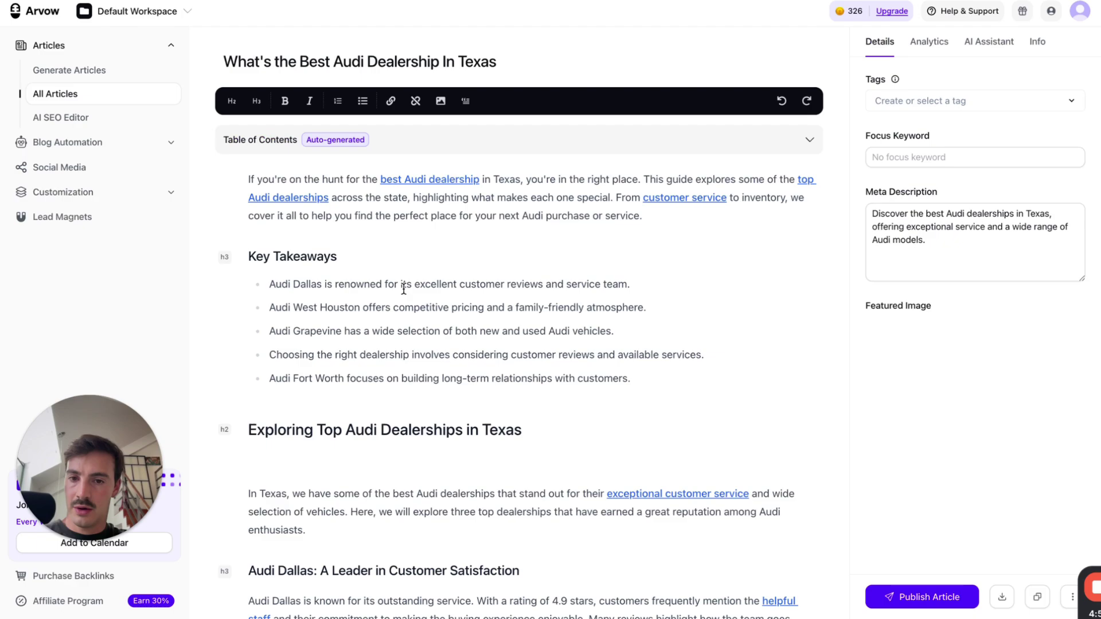
Examine the Audi article's overall layout, including its images, embedded video and Audi West Houston section
key("ctrl+minus")
key("ctrl+minus")
scroll(748, 282, "down", 20)
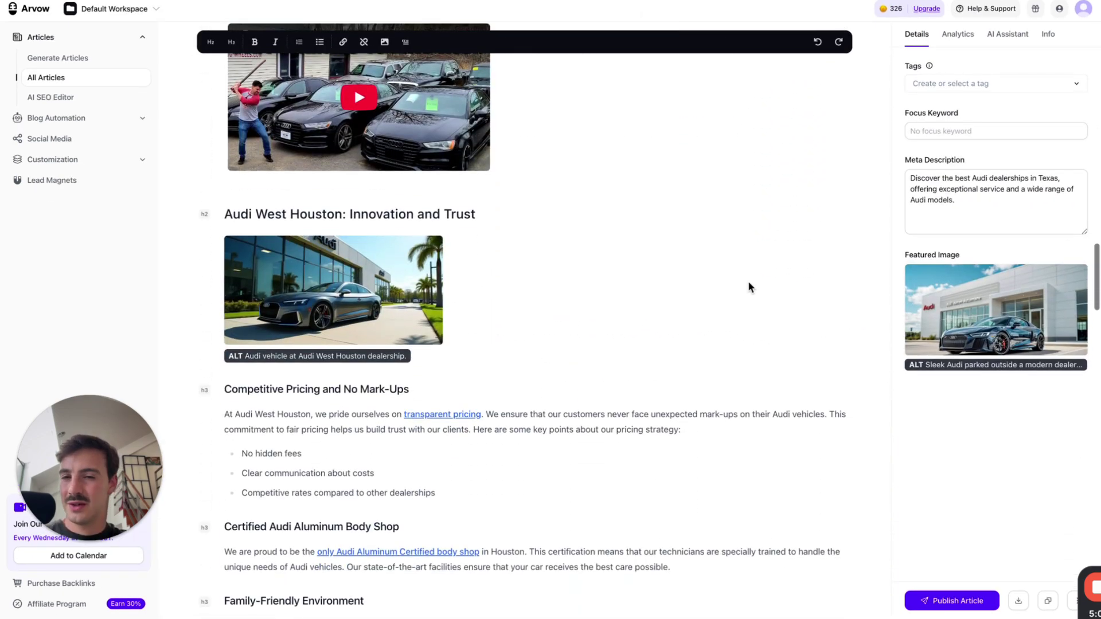
scroll(749, 282, "up", 20)
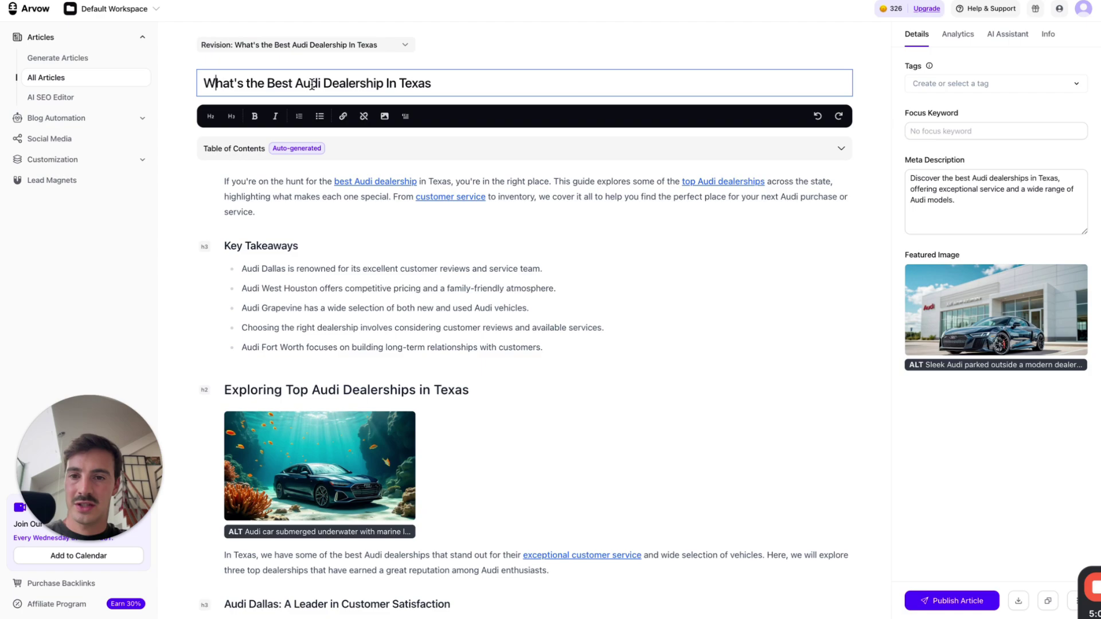
Examine the Audi article's title, Key Takeaways, linked introduction and the sections under Exploring Top Audi Dealerships in Texas
triple_click(311, 85)
scroll(511, 233, "down", 4)
scroll(368, 130, "up", 4)
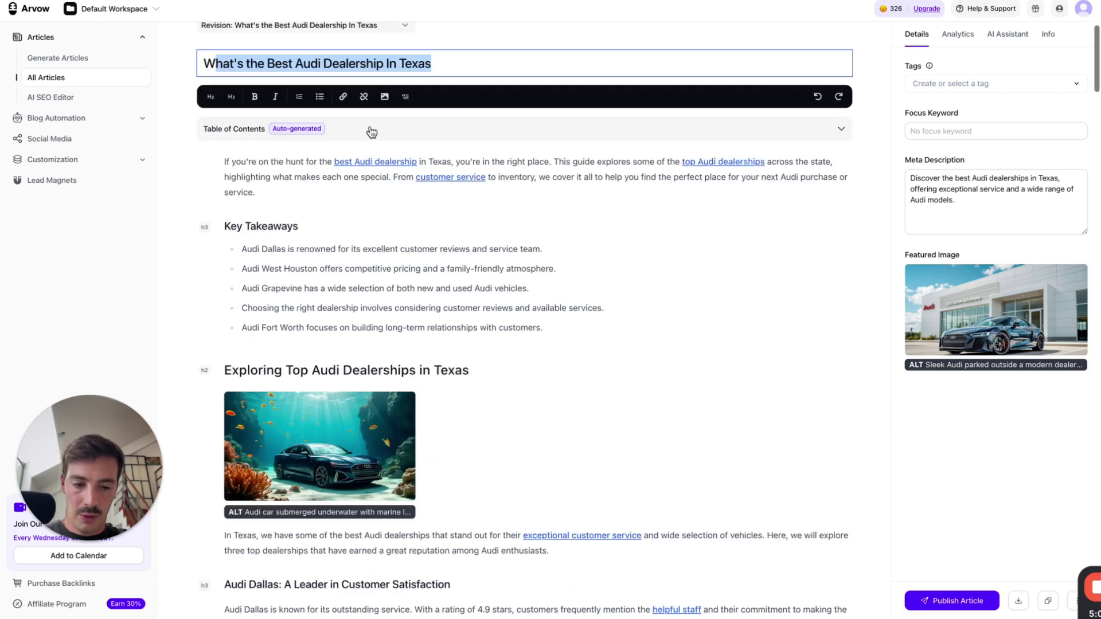
key("ctrl+plus")
scroll(474, 211, "down", 1)
scroll(738, 208, "down", 20)
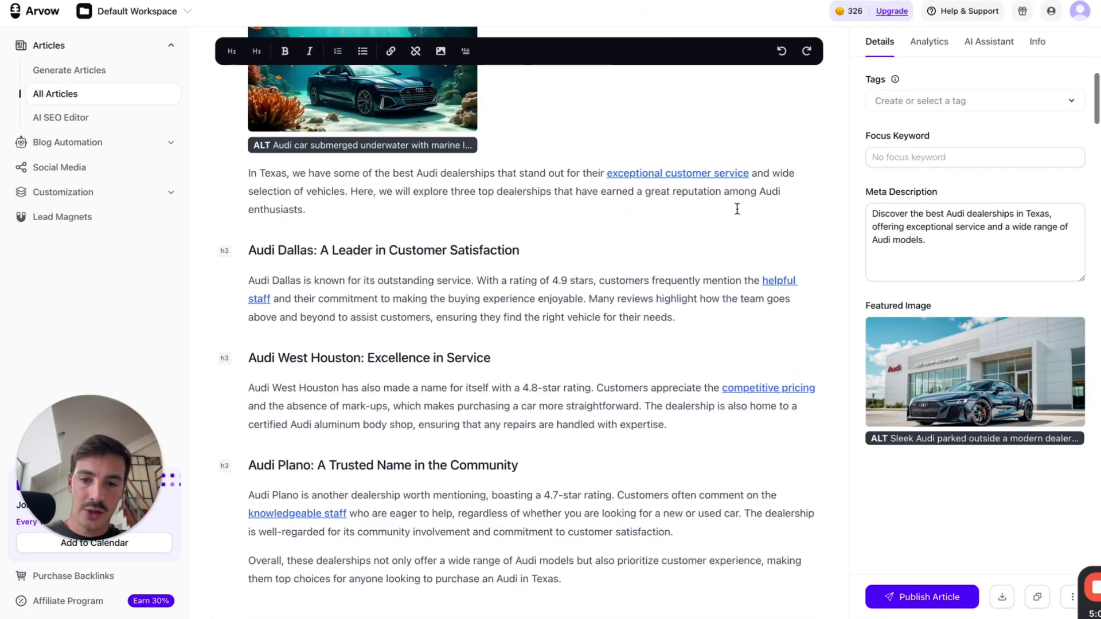
Play the embedded Audi video that follows the Audi Dallas summary paragraph
scroll(454, 368, "down", 2)
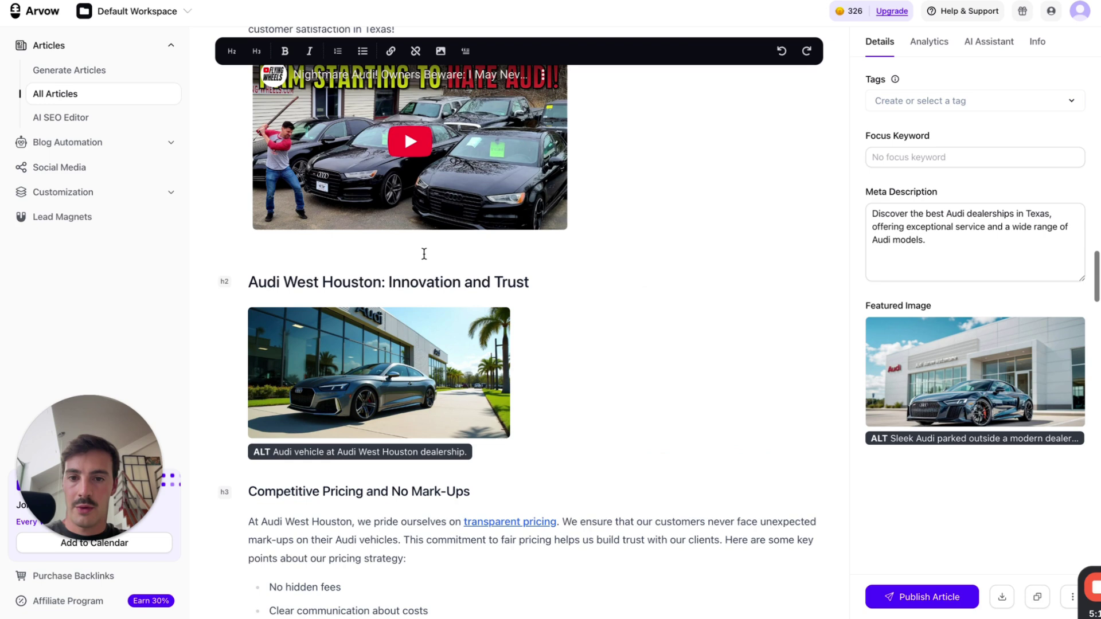
left_click(405, 208)
scroll(500, 131, "up", 3)
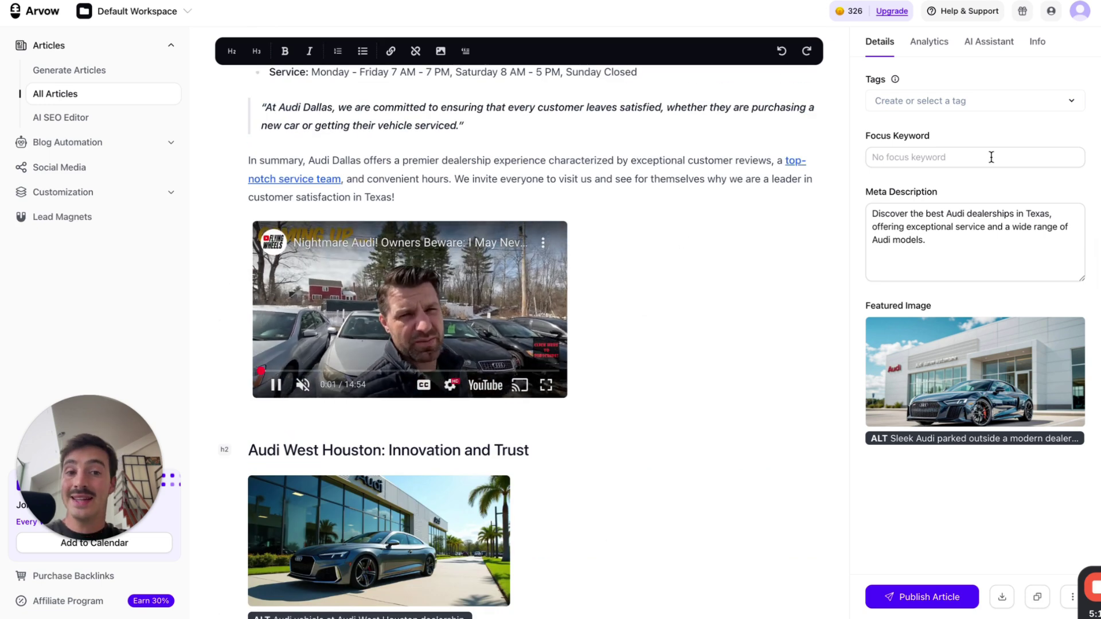
Send the AI Assistant the request "i don't like the intro, make it more beginner firstly"
left_click(1013, 52)
left_click(932, 590)
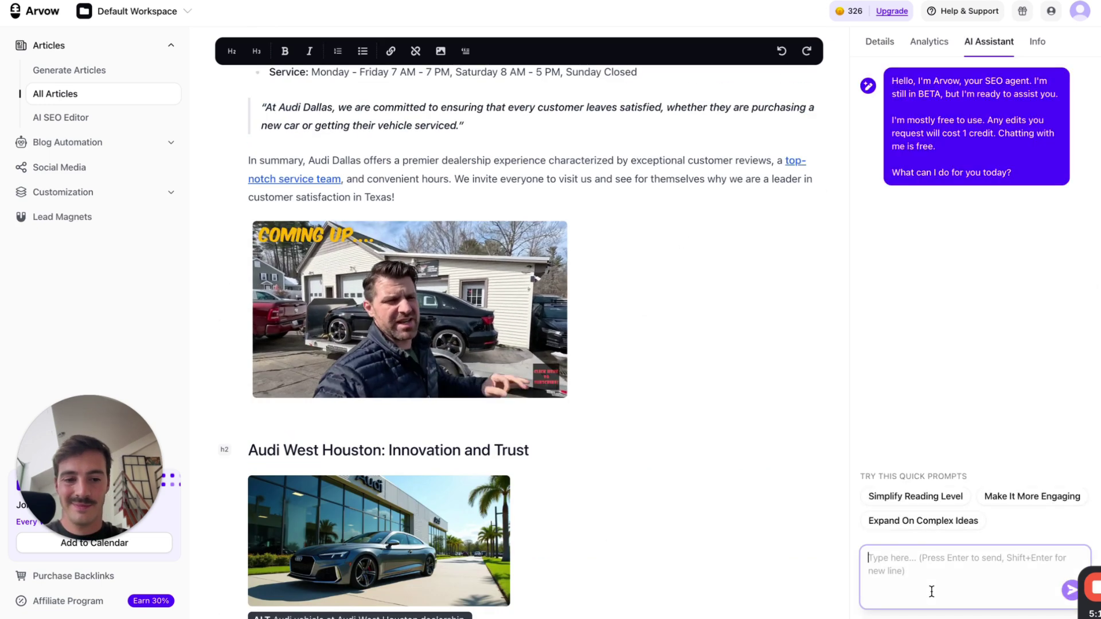
type("i don't like the intro, make it more beginner firstly")
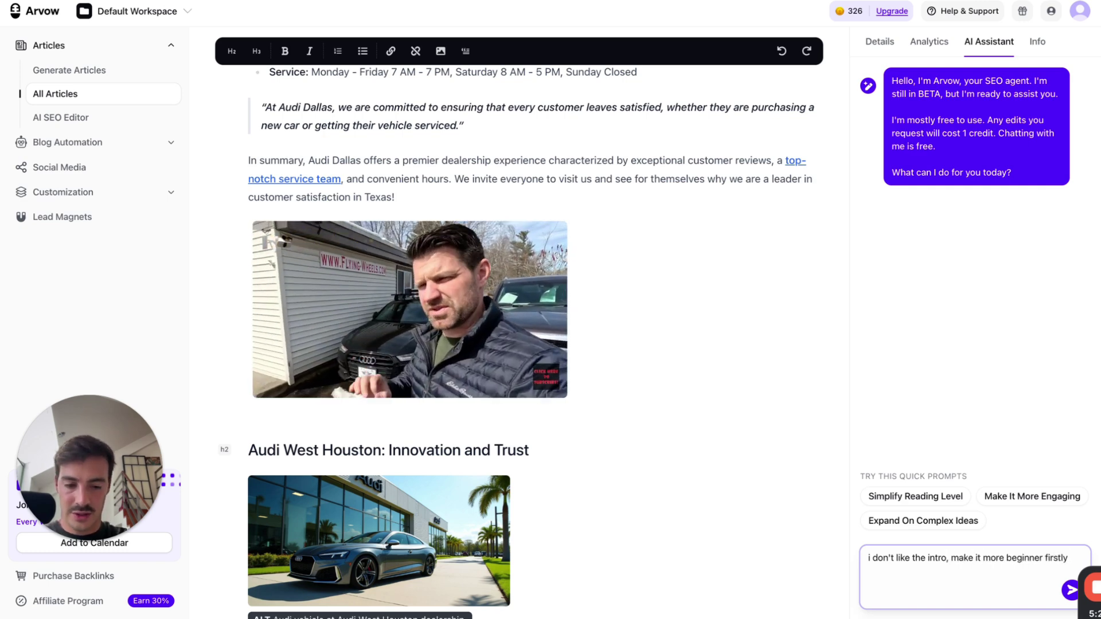
key("Return")
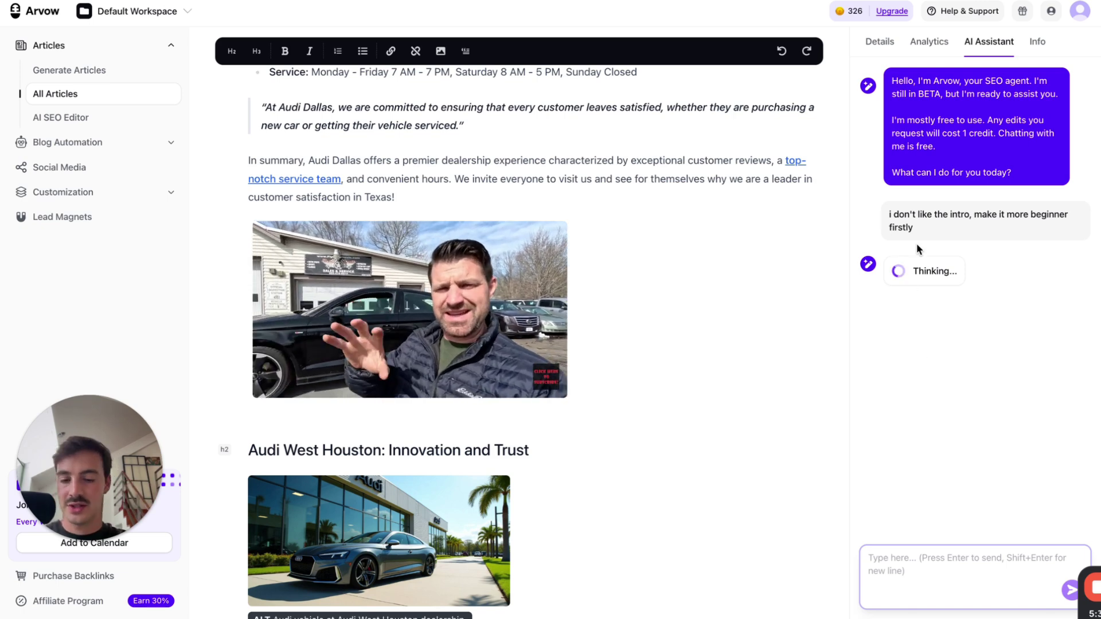
Try to ask the AI Assistant to add an image of a dog standing on top of an Audi in the second "audi" section
type("add a lin to")
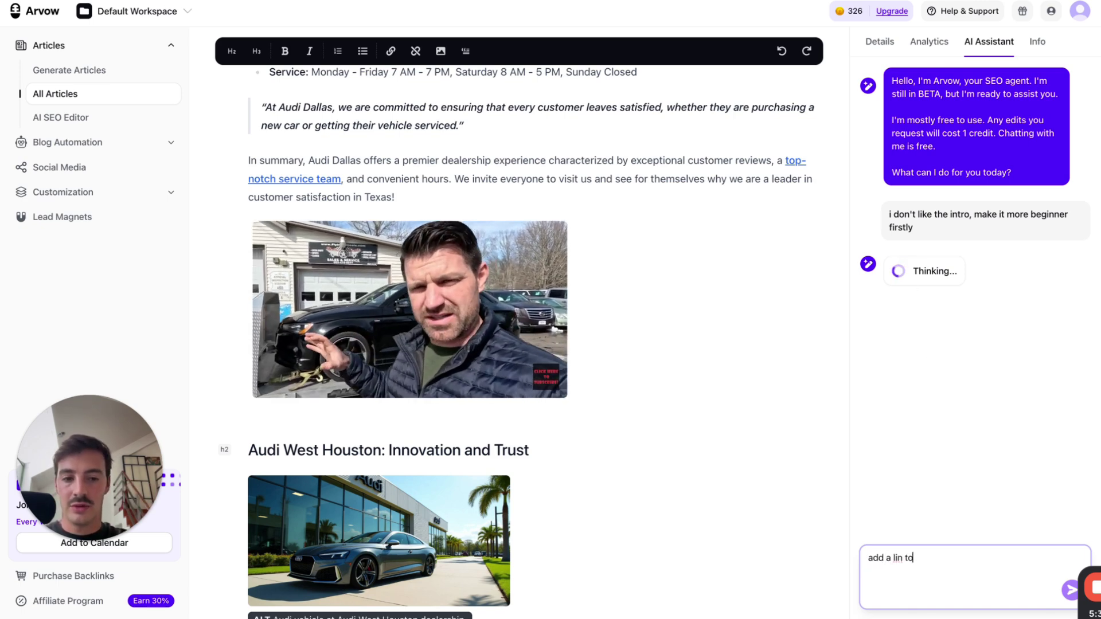
key("BackSpace")
key("BackSpace")
key("BackSpace")
key("BackSpace")
key("BackSpace")
key("BackSpace")
key("BackSpace")
key("BackSpace")
key("BackSpace")
type("an imag")
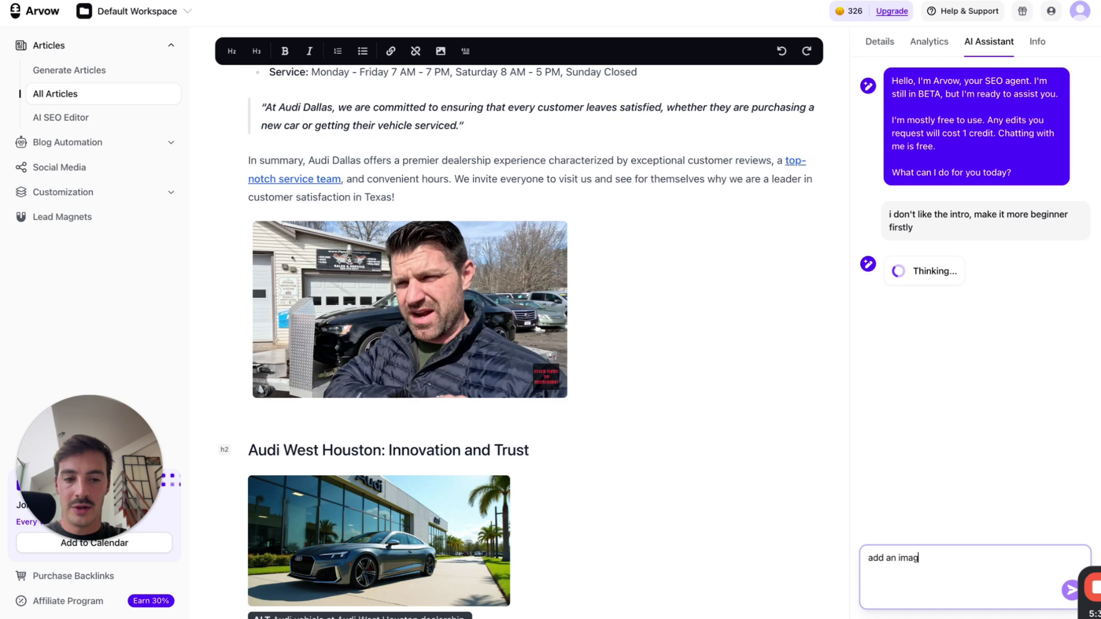
type("e of a dog st")
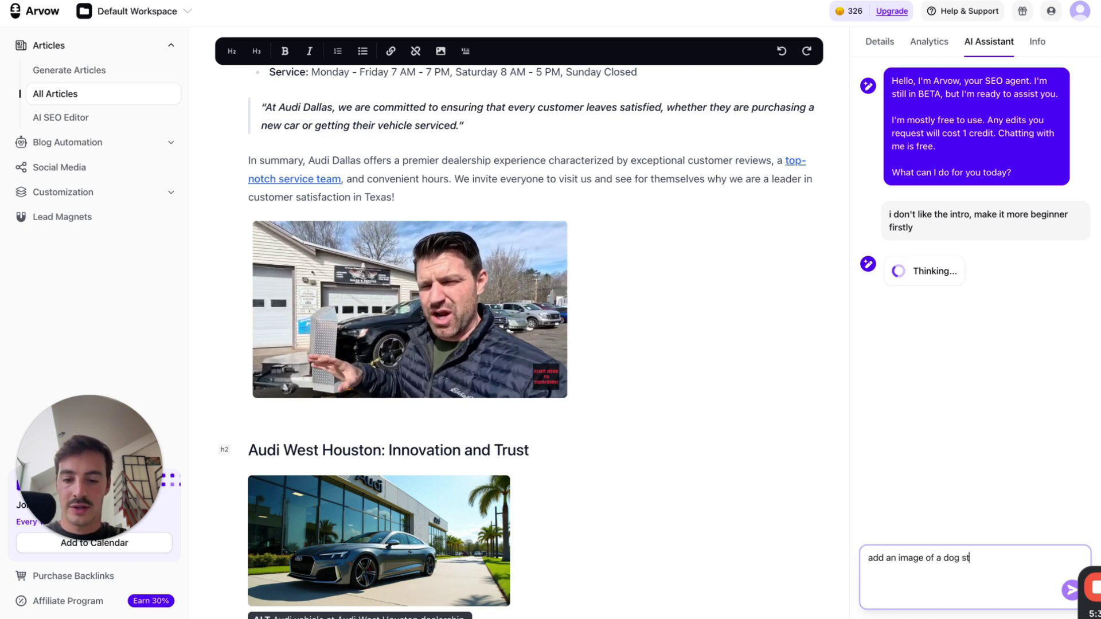
type("anding on top of an")
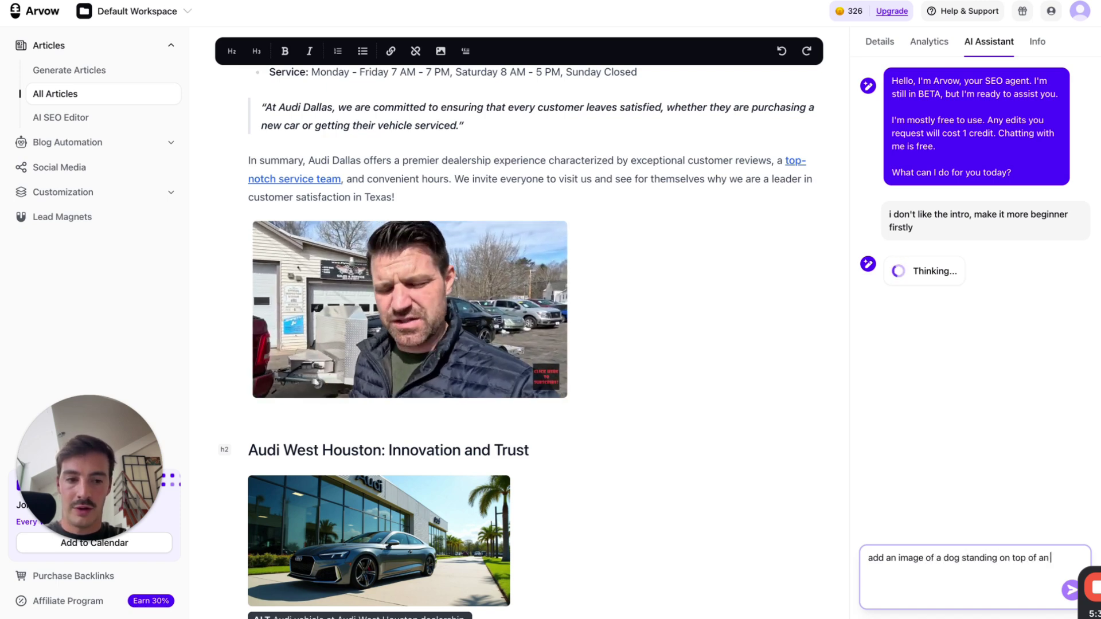
type(" audi in the seond ")
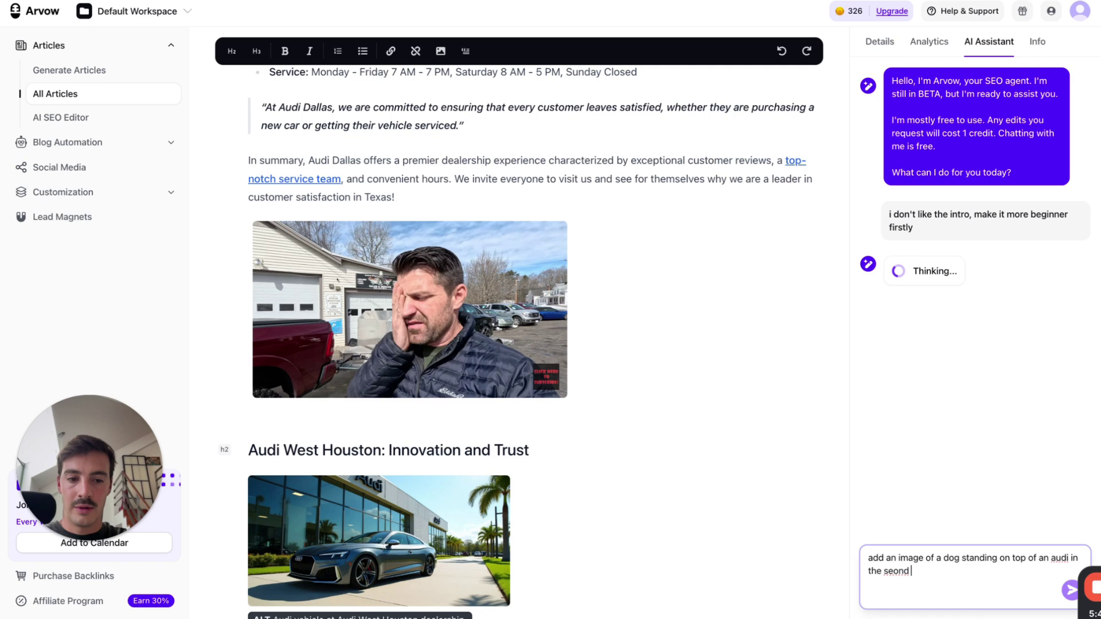
type("\"audi\"")
key("Return")
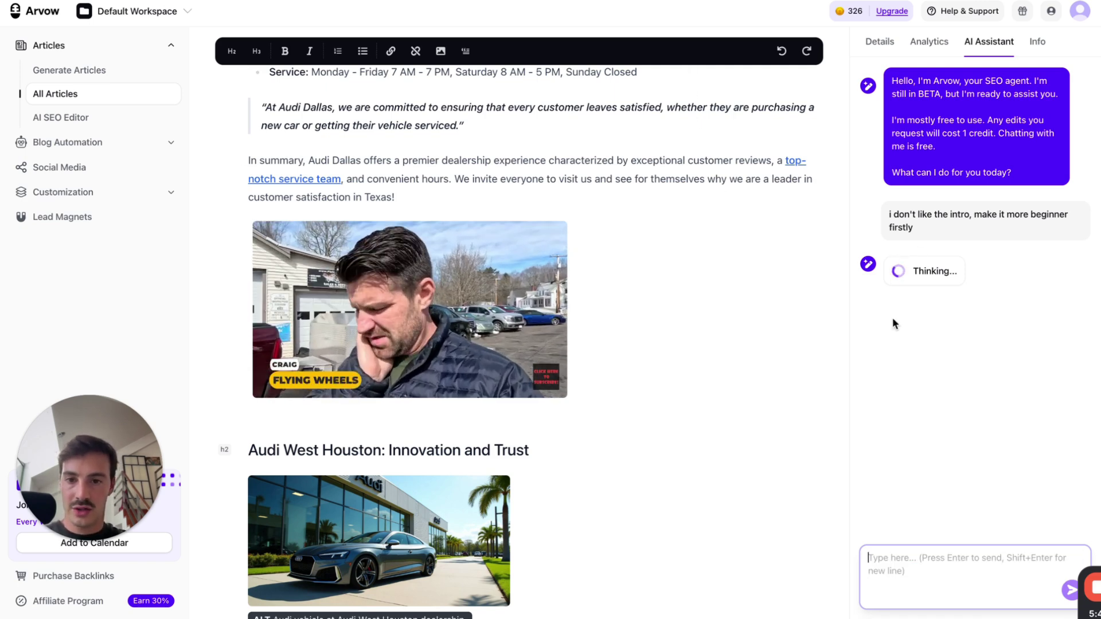
Select the Audi Dallas summary paragraph and look through its options for adding links, adding keywords and rewriting
scroll(585, 290, "up", 2)
triple_click(585, 288)
left_click(478, 332)
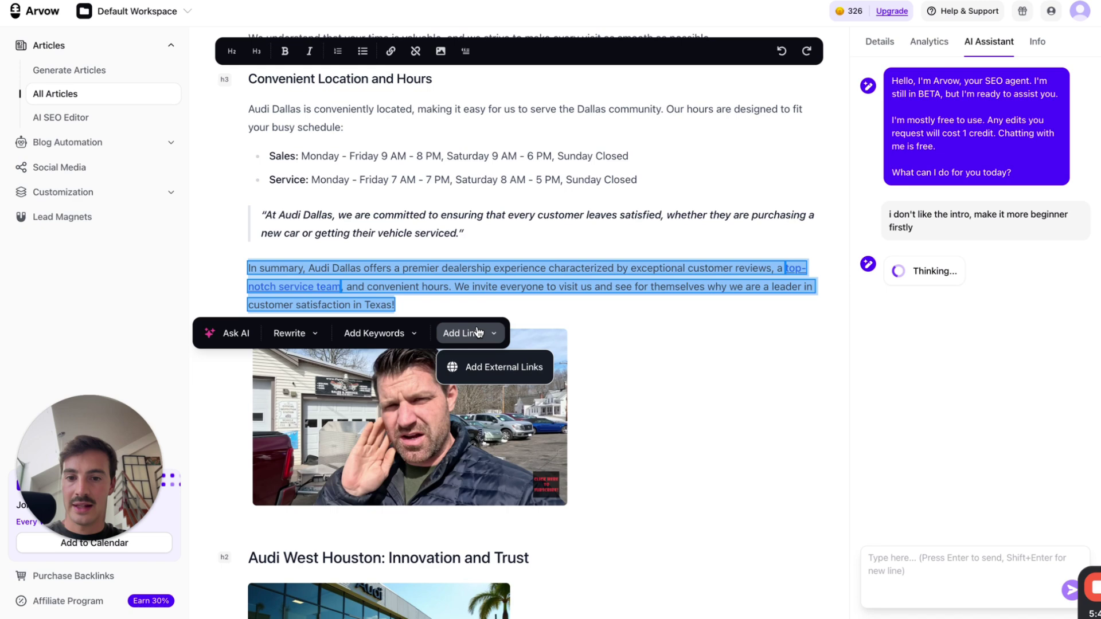
left_click(410, 333)
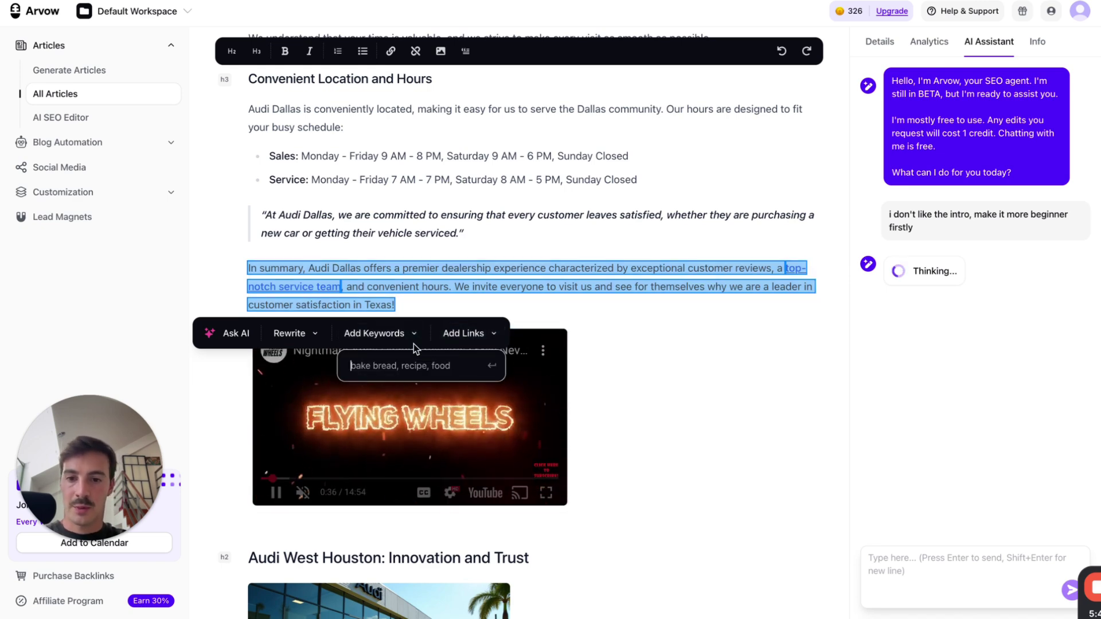
left_click(305, 339)
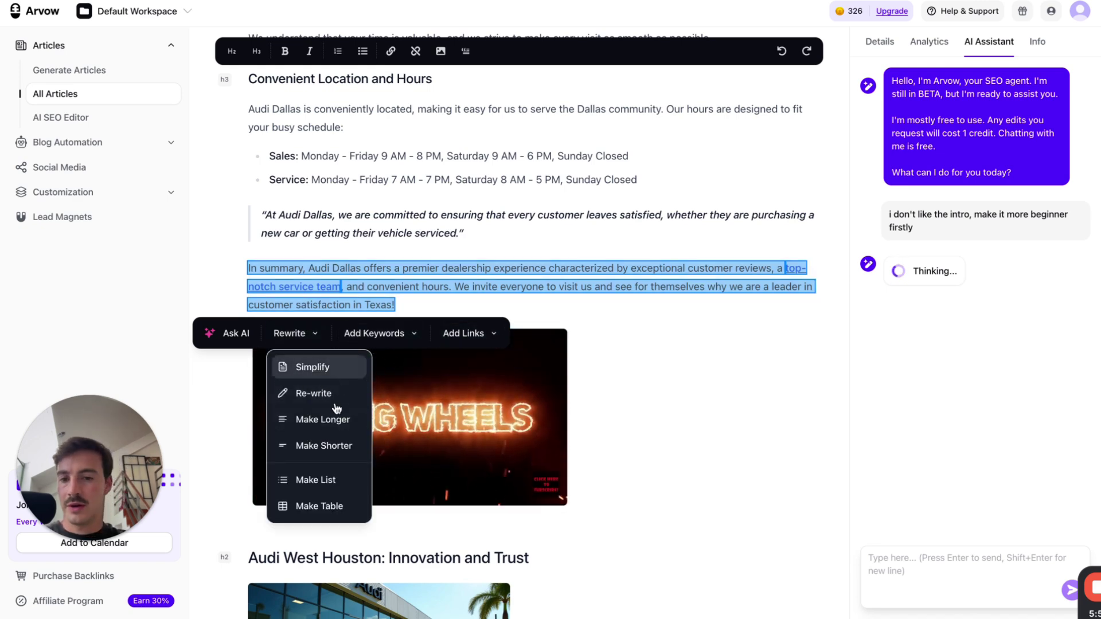
left_click(234, 333)
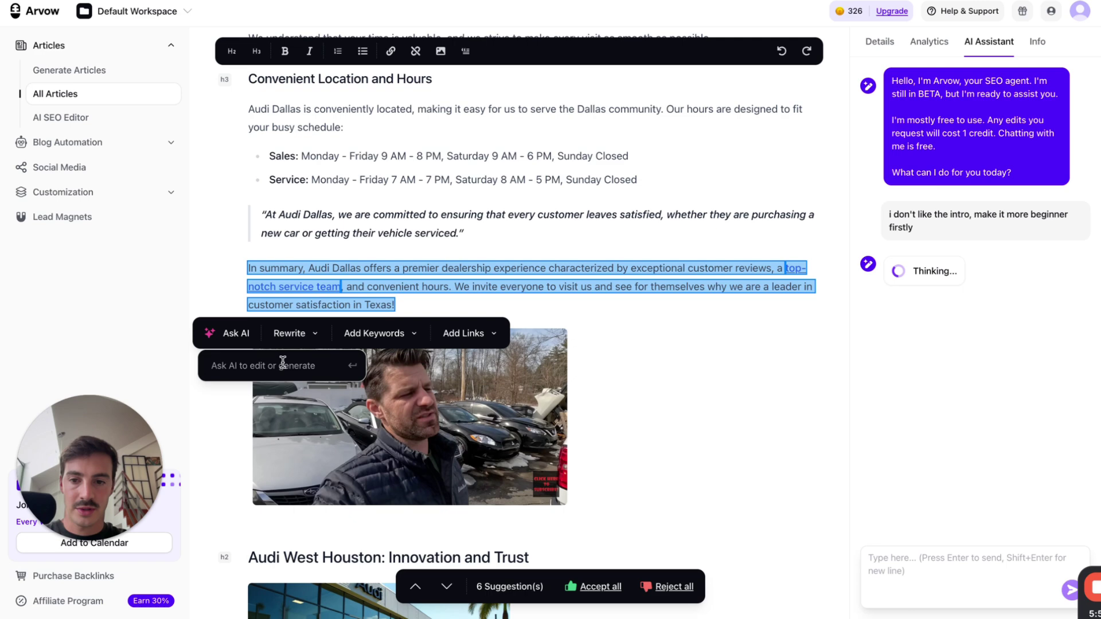
type("mention au")
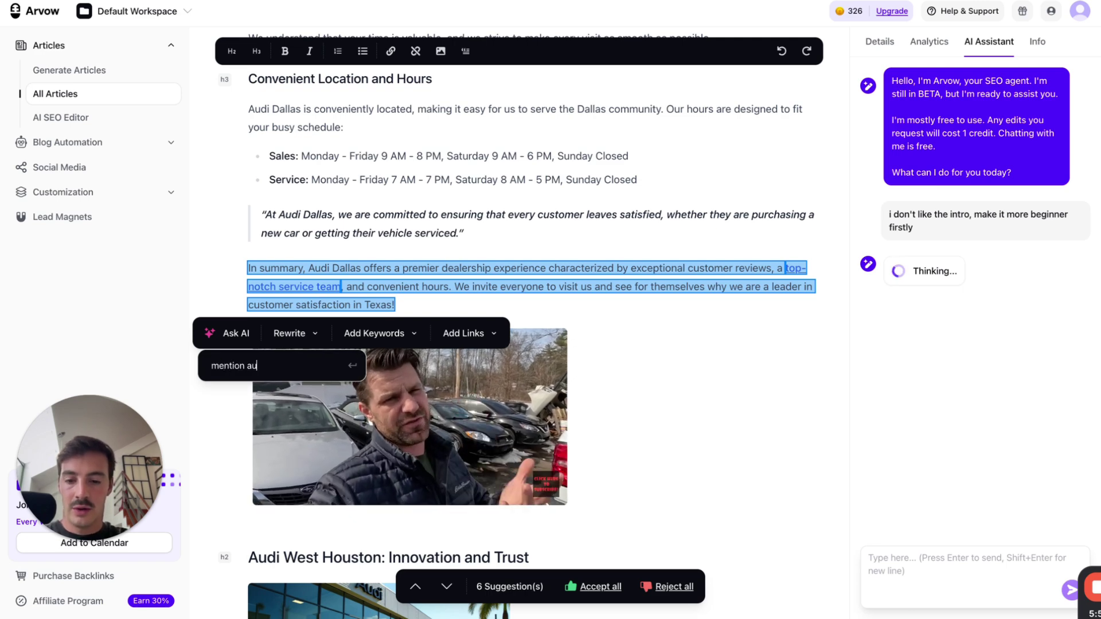
type("di etrongt")
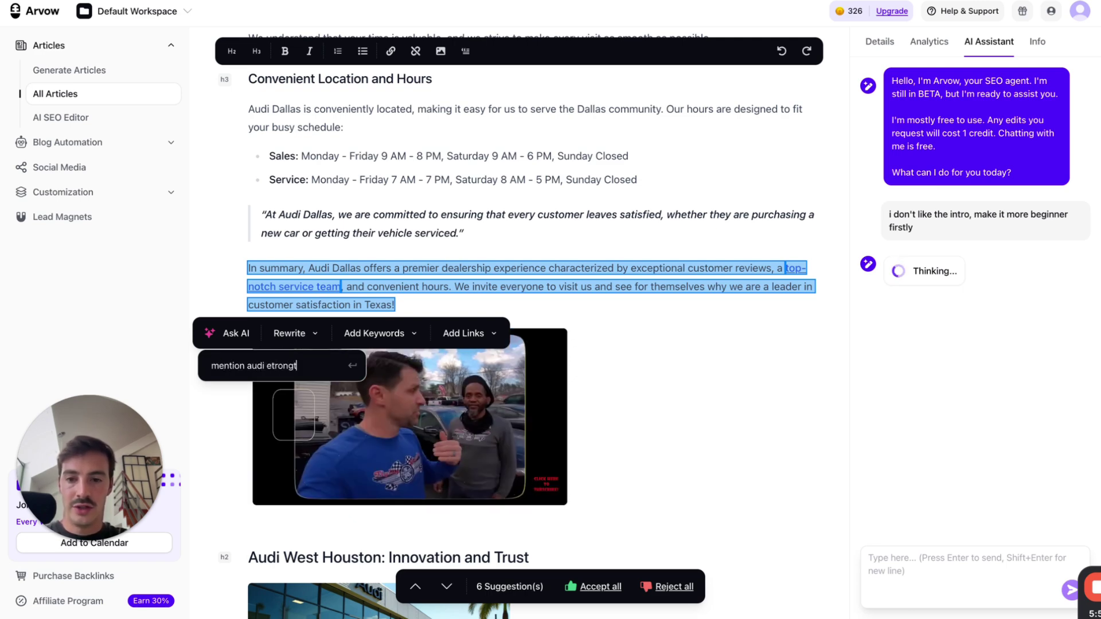
key("ctrl+a")
key("BackSpace")
left_click(518, 228)
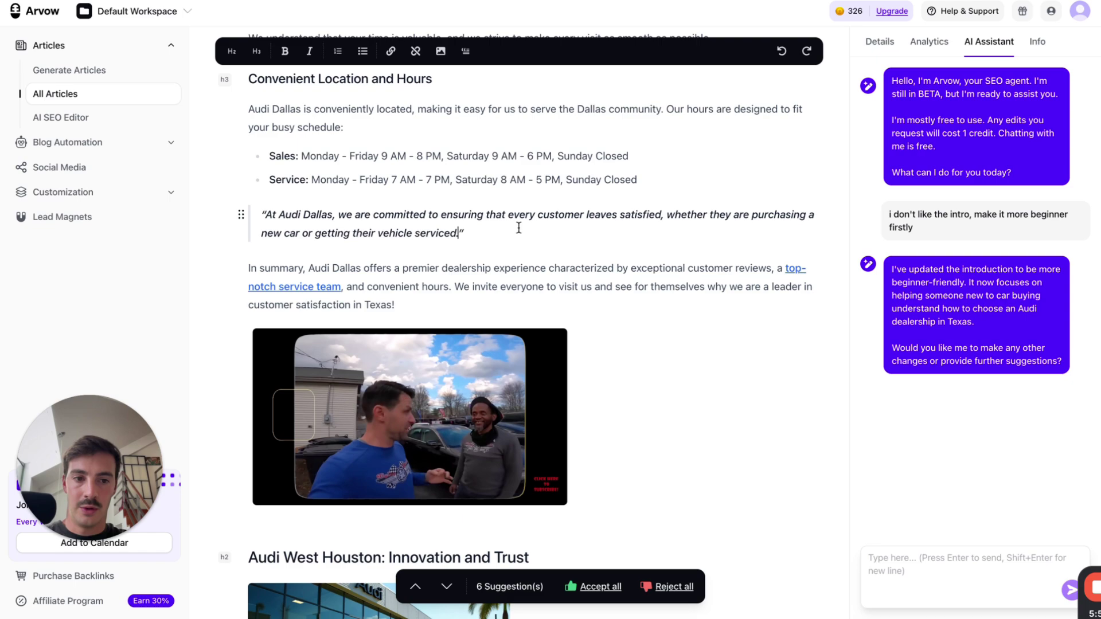
Review the AI's suggested introduction changes and reject all suggestions
scroll(658, 268, "up", 15)
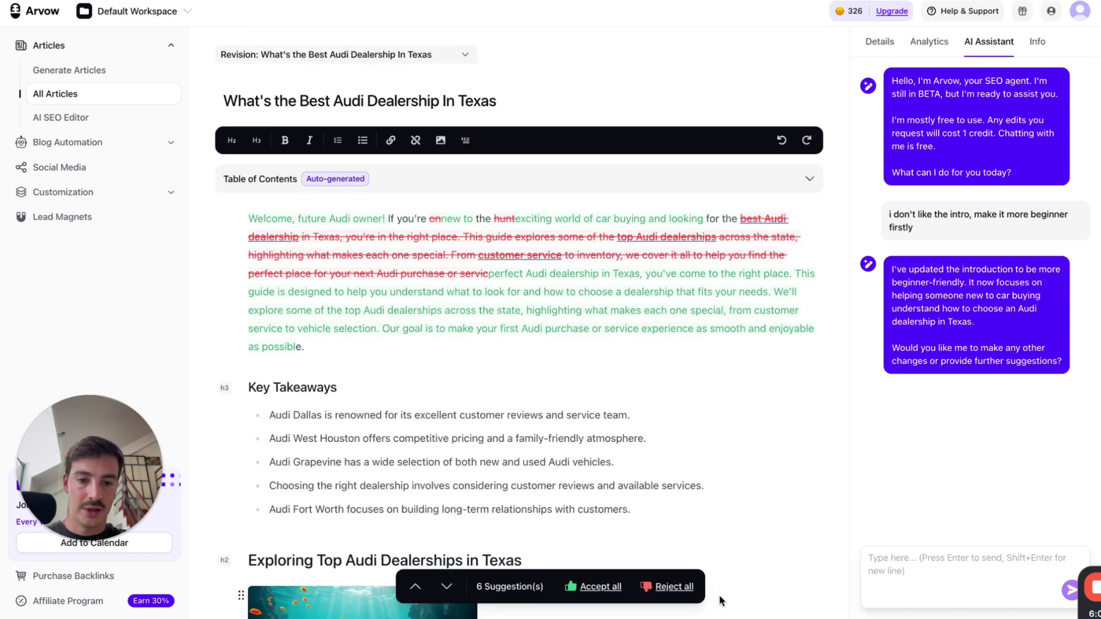
left_click(668, 587)
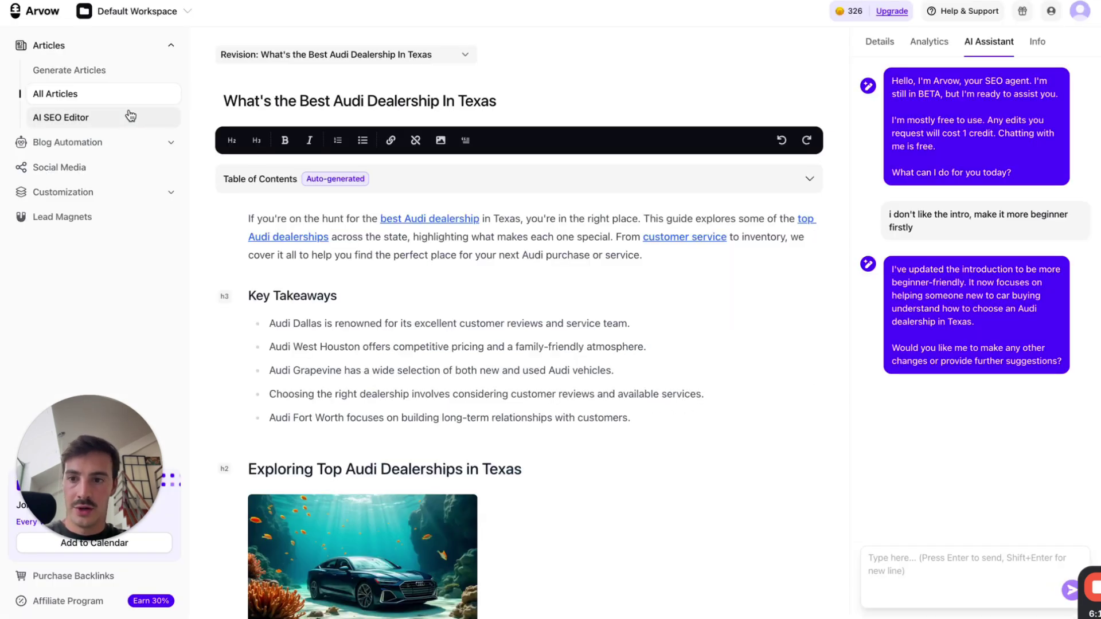
left_click(129, 114)
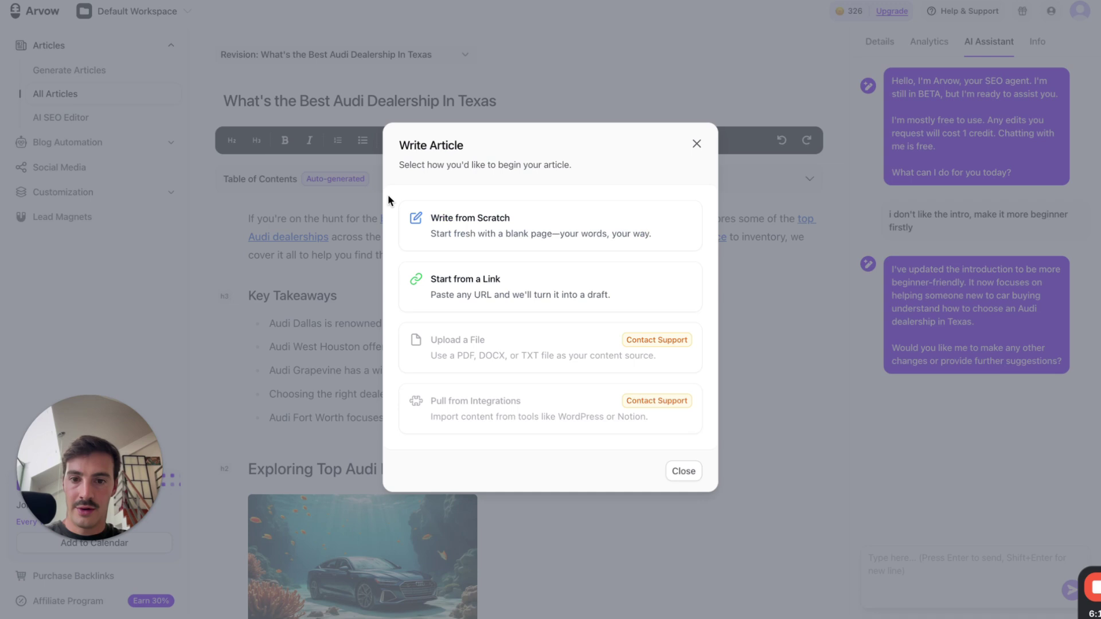
left_click(499, 287)
left_click(536, 317)
type("https://www.therealgutdoctor.com/7-health-benefits-of-yogurt/")
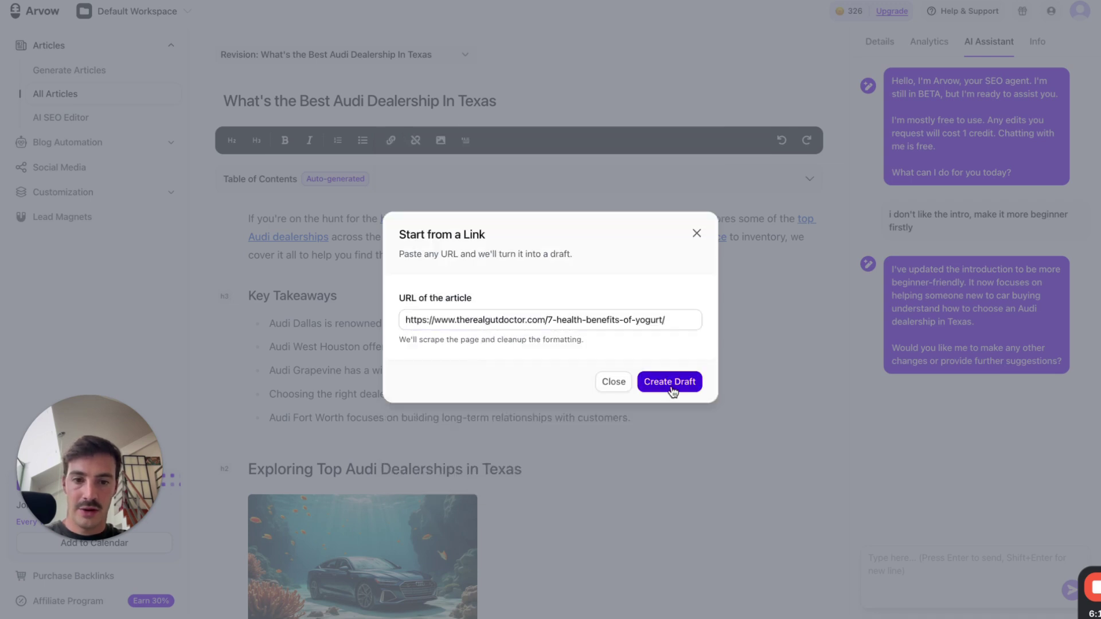
left_click(671, 382)
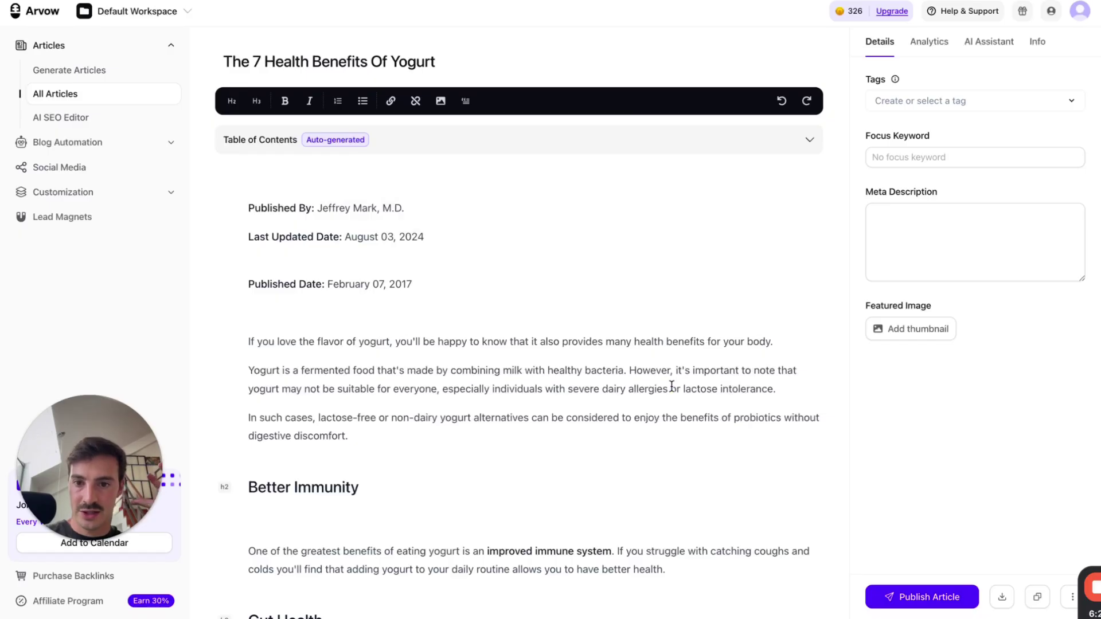
Request external links for the two yogurt introduction paragraphs, from "Yogurt is a fermented food" through "digestive discomfort"
scroll(639, 333, "down", 5)
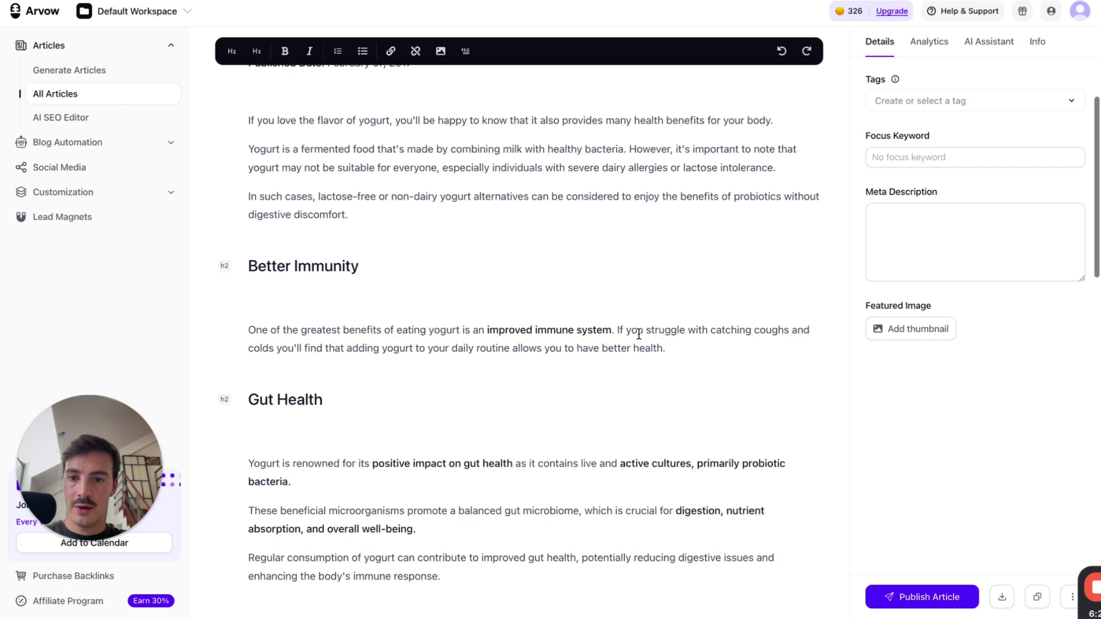
scroll(514, 251, "up", 1)
triple_click(472, 179)
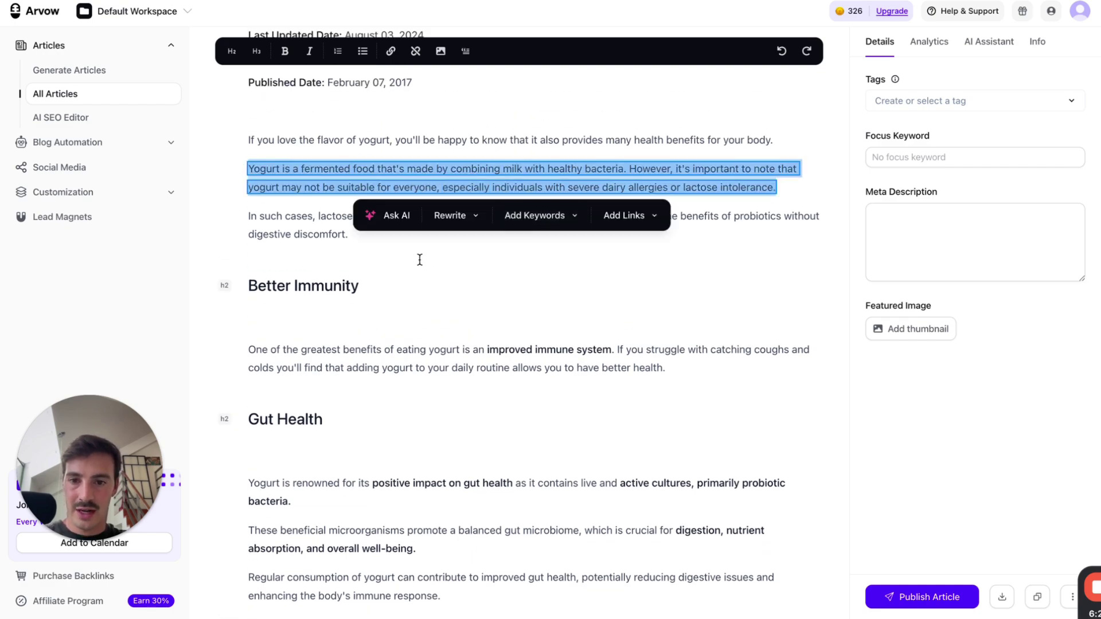
left_click(609, 235, "shift")
left_click(491, 317)
left_click(472, 352)
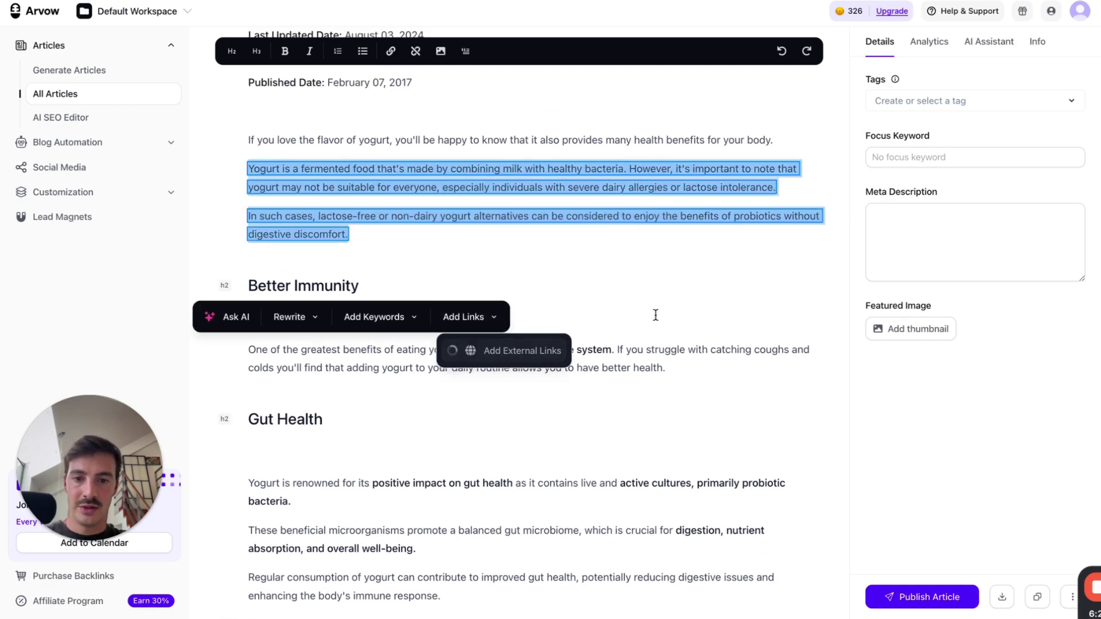
scroll(657, 310, "down", 10)
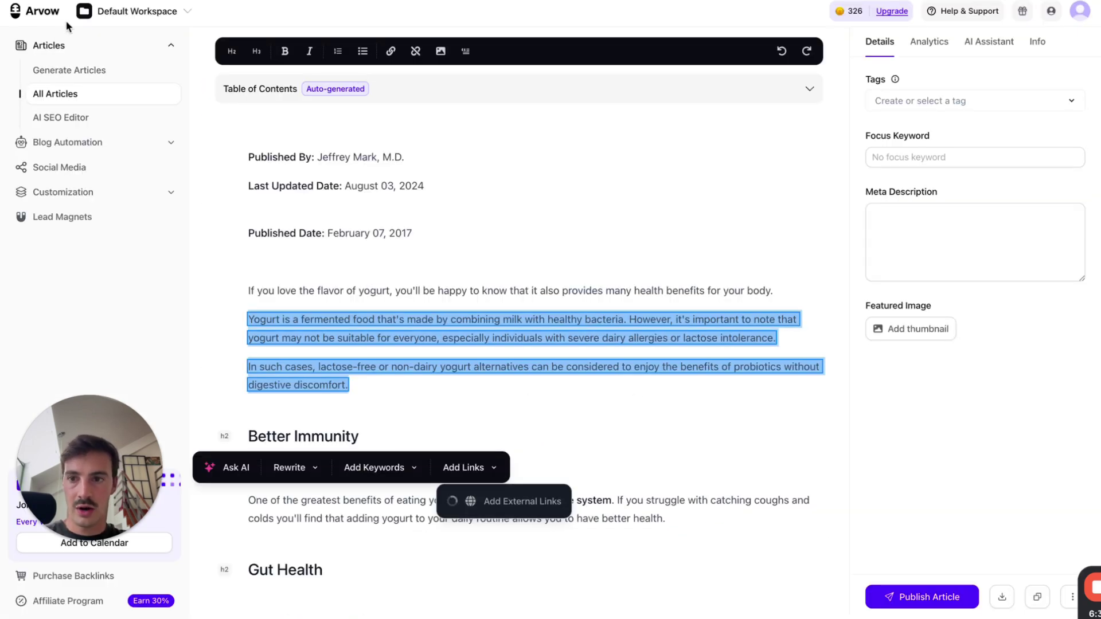
Switch to Ahrefs and examine the gut health site's backlink profile, organic search metrics and two-year organic traffic chart
left_click(53, 17)
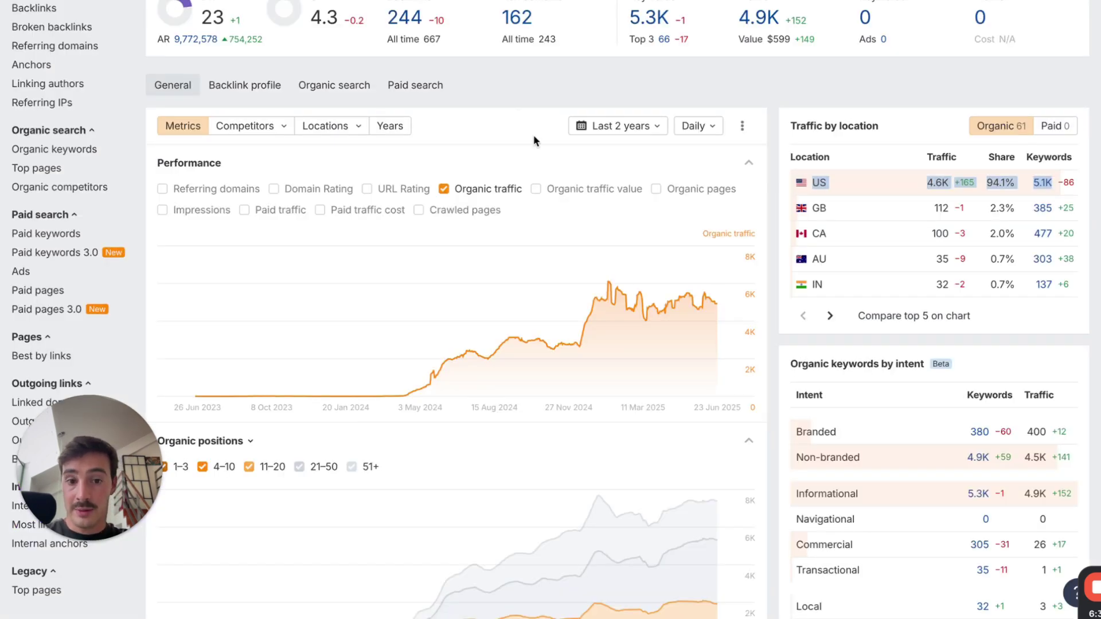
scroll(534, 137, "up", 2)
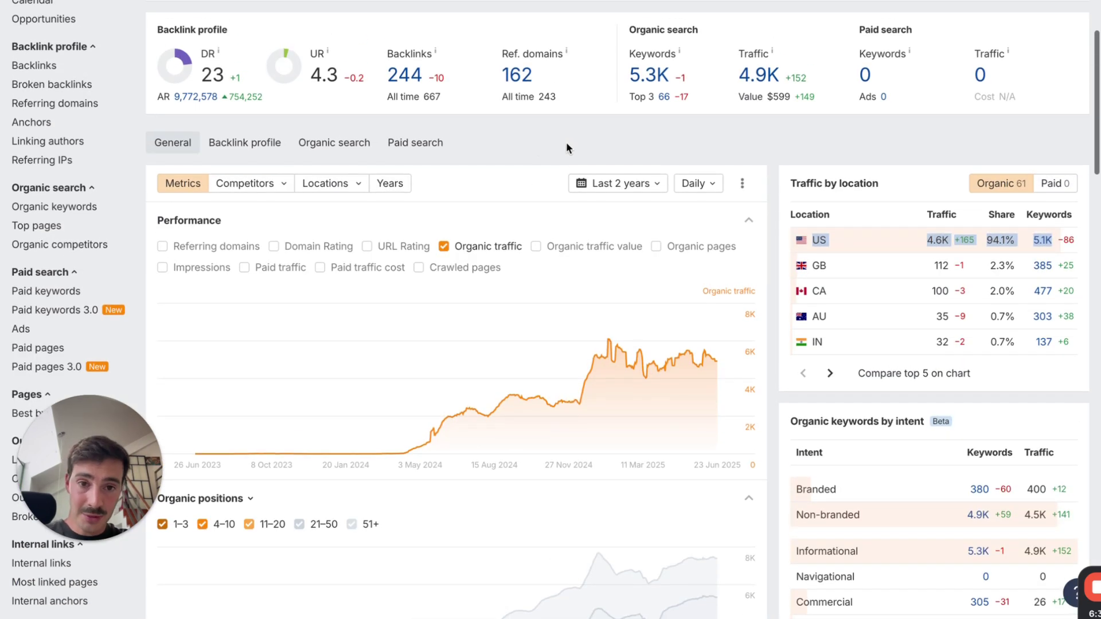
scroll(719, 170, "down", 1)
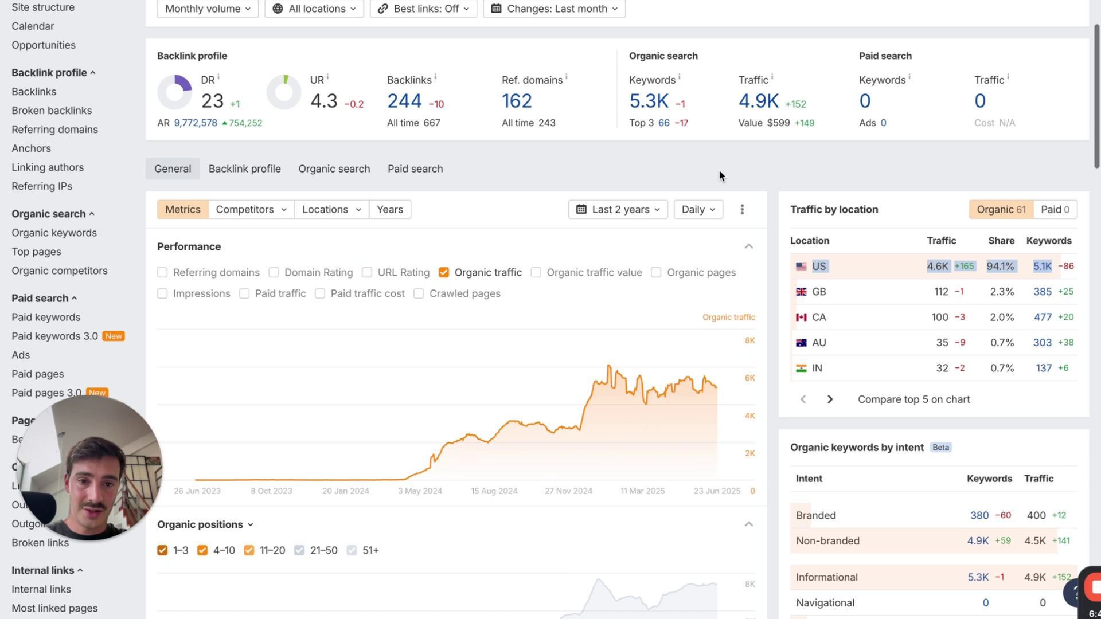
left_click(736, 170)
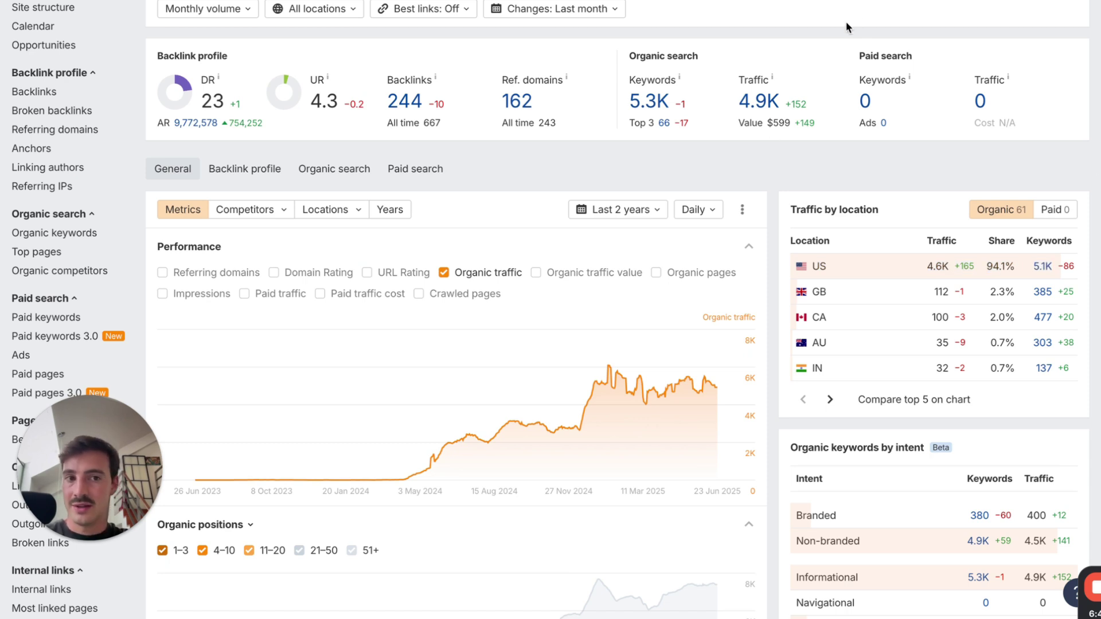
Annotate the Ahrefs overview with a freehand red "AI", a downward arrow and three check marks beside it
key("alt+shift+d")
mouse_move(490, 264)
left_mouse_down()
mouse_move(492, 196)
mouse_move(521, 254)
left_mouse_up()
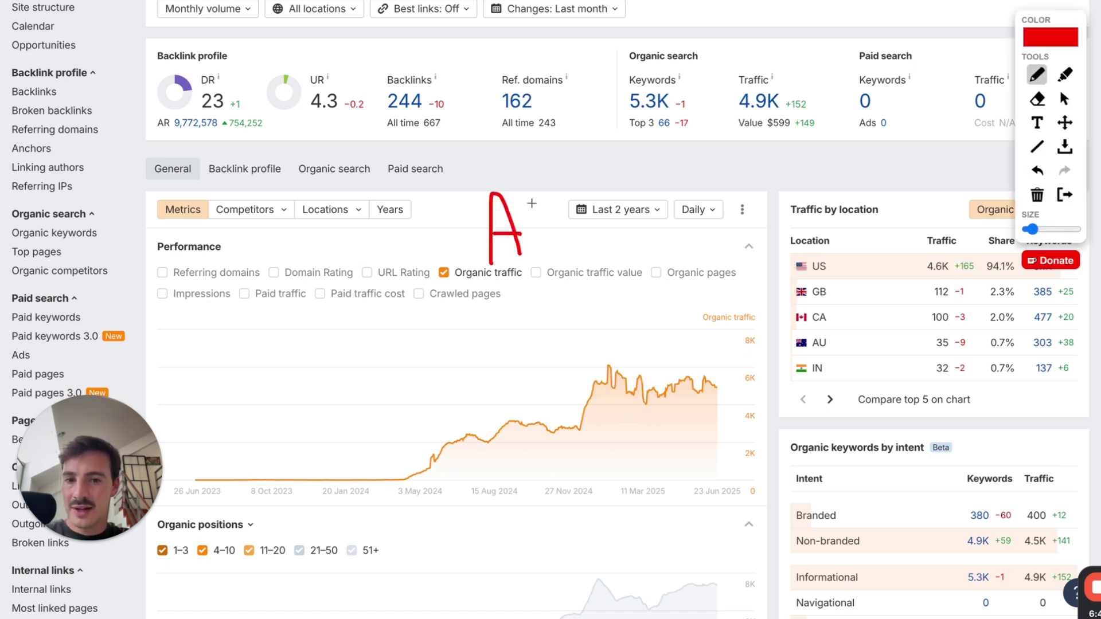
mouse_move(531, 203)
left_mouse_down()
mouse_move(547, 258)
mouse_move(590, 248)
left_mouse_up()
mouse_move(642, 164)
left_mouse_down()
mouse_move(657, 272)
mouse_move(751, 173)
left_mouse_up()
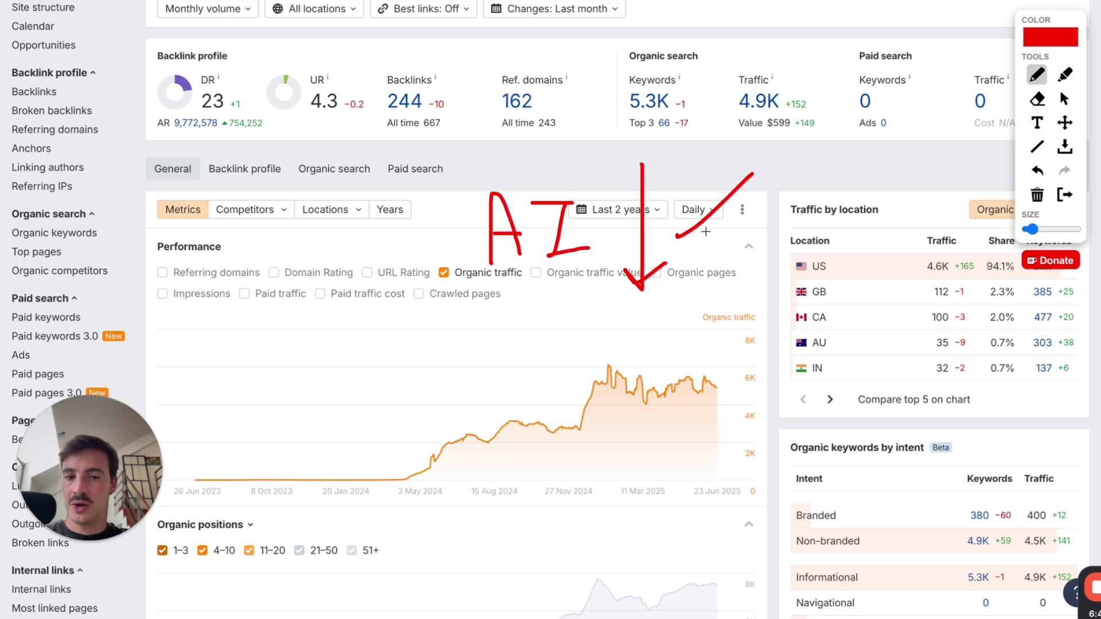
left_click_drag(726, 237, 774, 243)
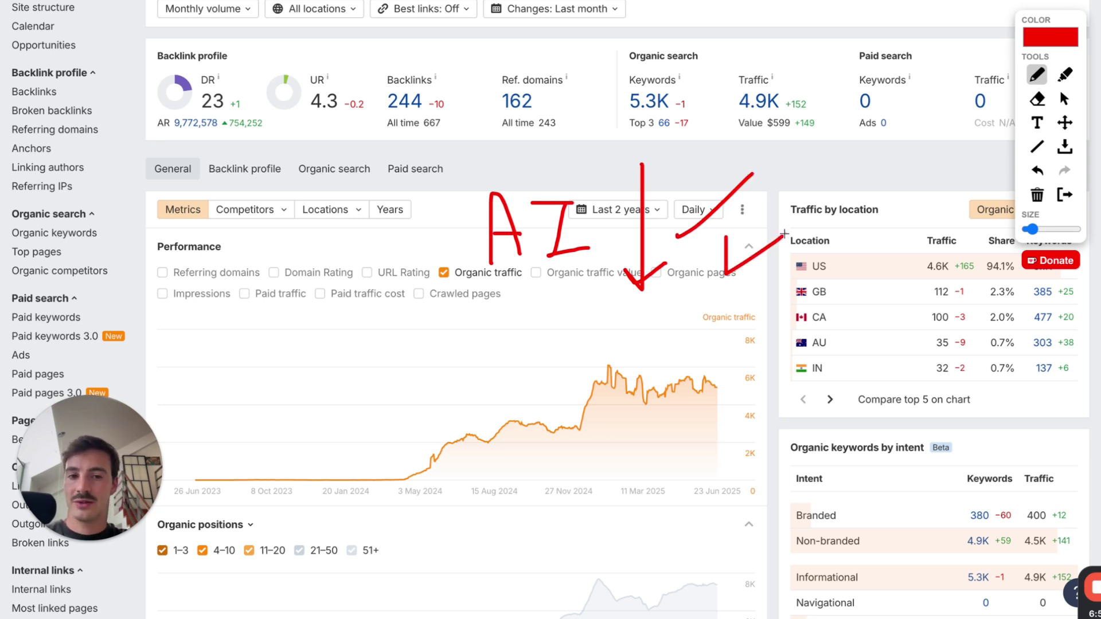
left_click_drag(738, 292, 826, 247)
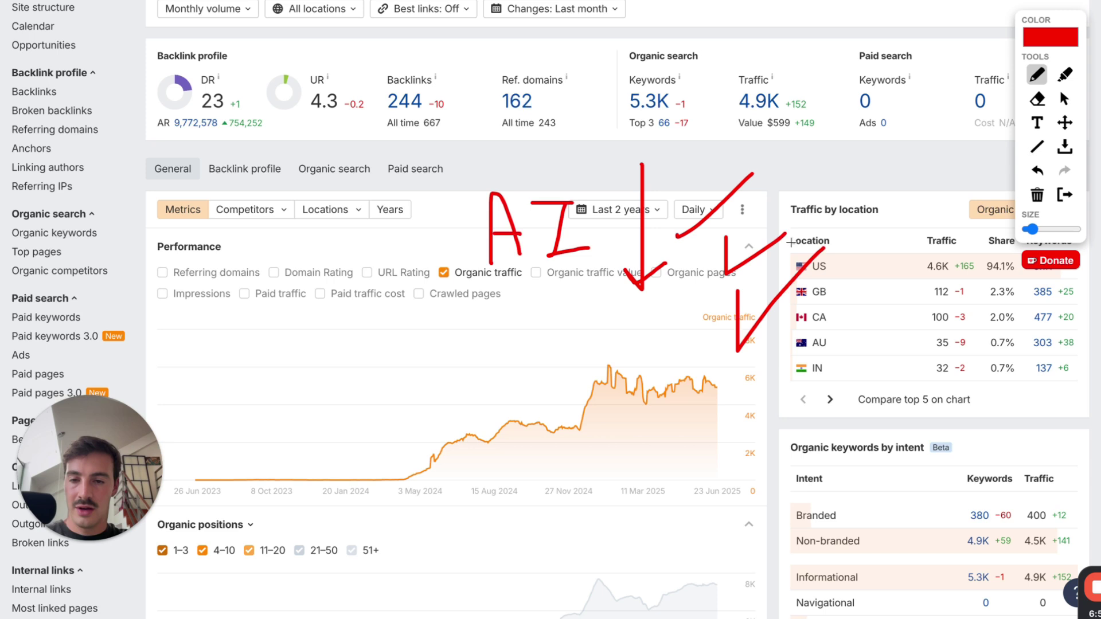
Annotate the overview with a circled freehand "h", a circle around "AI" and large loops enclosing both, then leave the drawing mode
left_click_drag(202, 172, 201, 303)
left_click_drag(204, 252, 218, 337)
mouse_move(225, 165)
left_mouse_down()
mouse_move(119, 330)
mouse_move(228, 180)
left_mouse_up()
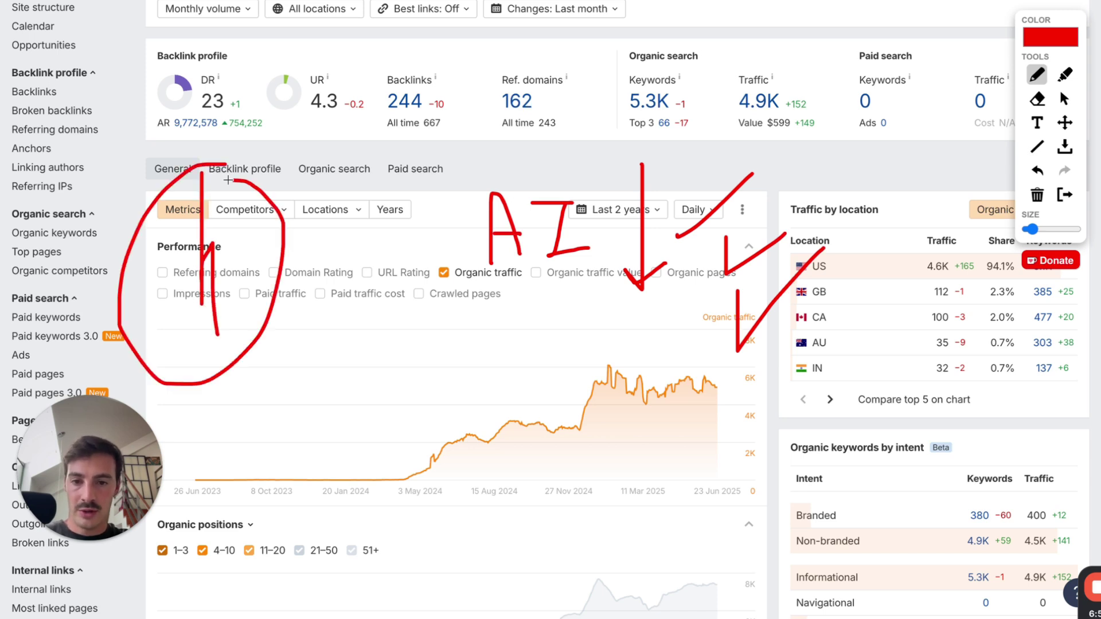
left_click_drag(545, 195, 595, 206)
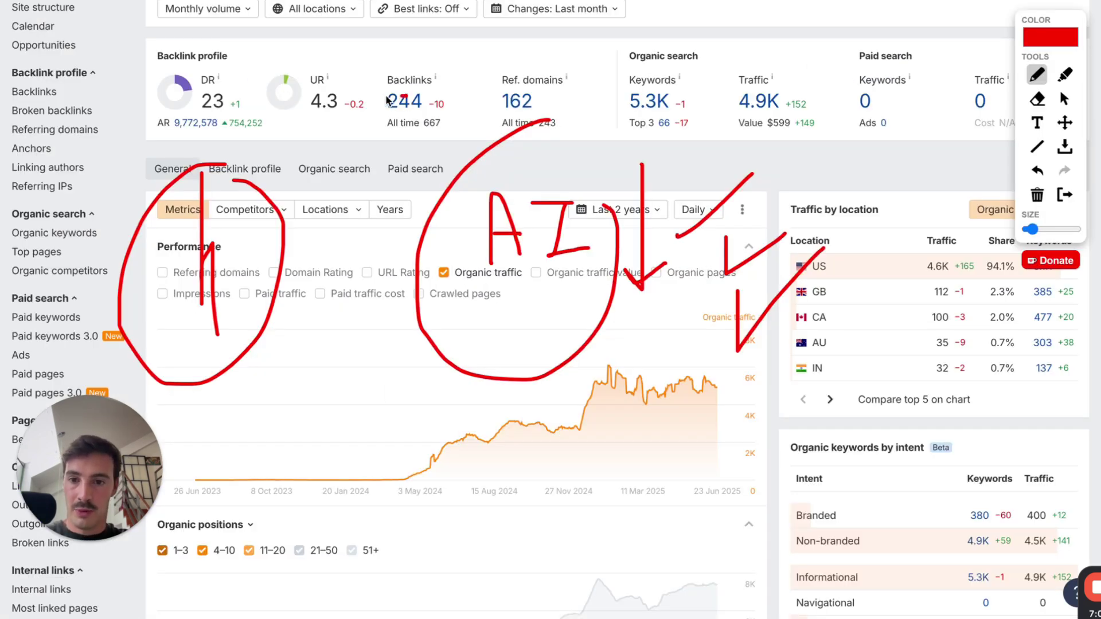
mouse_move(387, 101)
left_mouse_down()
mouse_move(511, 234)
mouse_move(189, 51)
left_mouse_up()
mouse_move(433, 80)
left_mouse_down()
mouse_move(15, 367)
mouse_move(403, 101)
left_mouse_up()
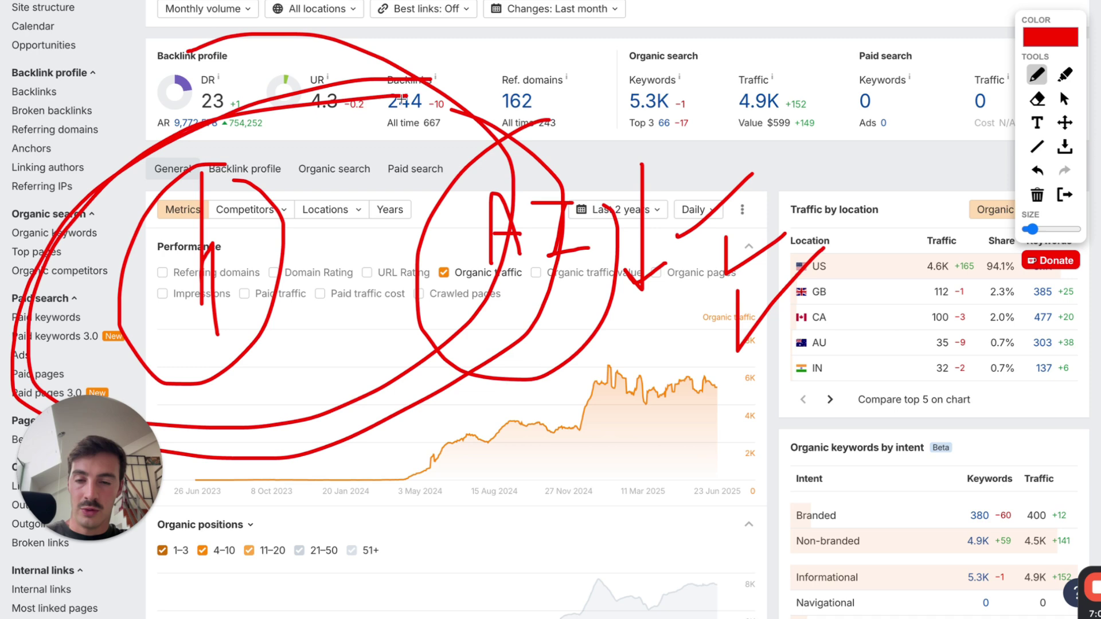
left_click(1064, 195)
Examine the gut health site's organic keywords report, including each keyword's traffic, position and ranking page, and return to the site overview
scroll(687, 292, "down", 1)
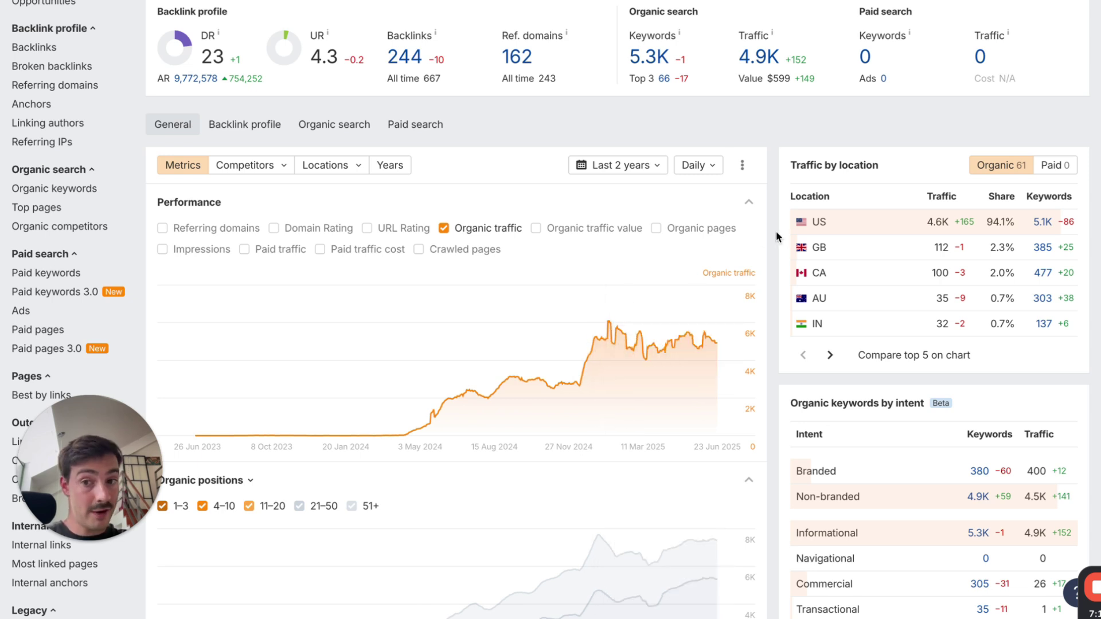
left_click(55, 188)
scroll(232, 136, "down", 3)
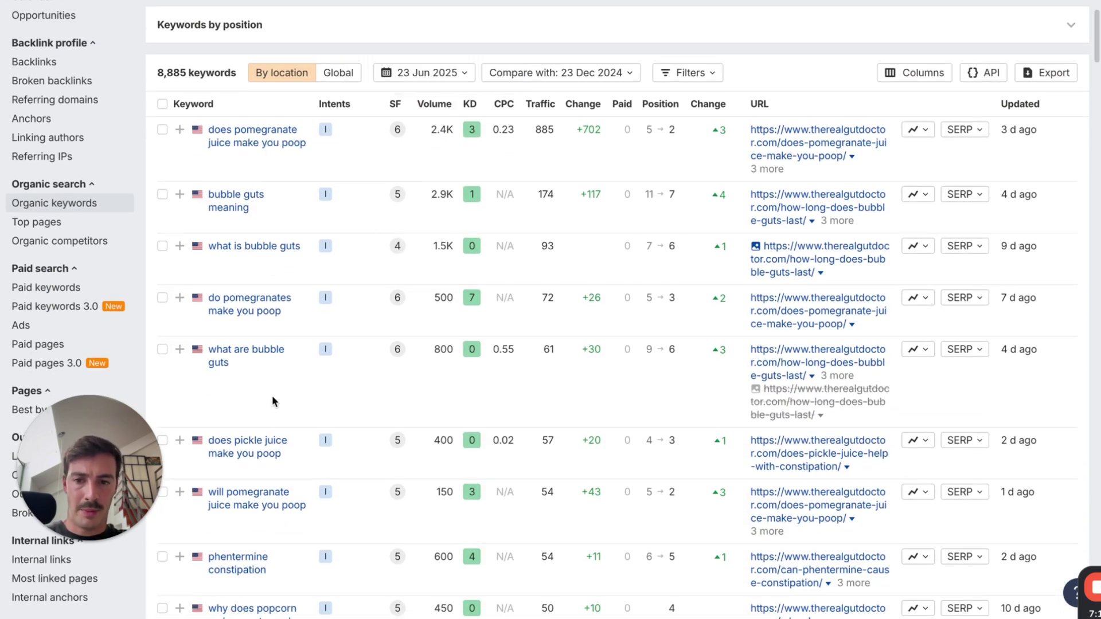
scroll(308, 243, "down", 3)
scroll(339, 311, "up", 1)
scroll(338, 311, "down", 2)
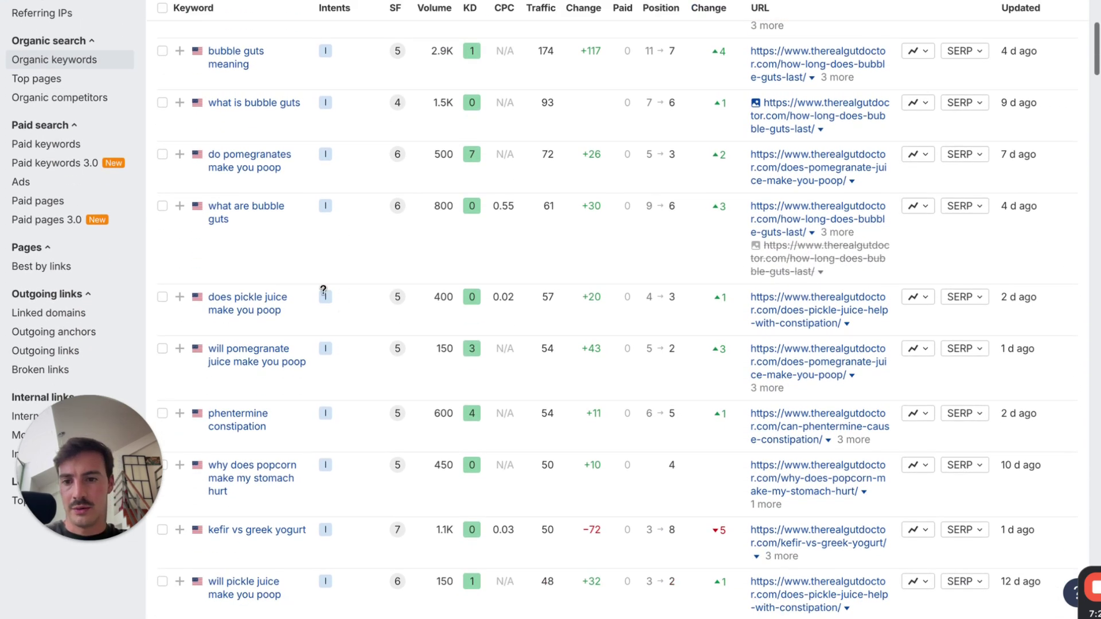
scroll(339, 311, "up", 10)
left_click(35, 103)
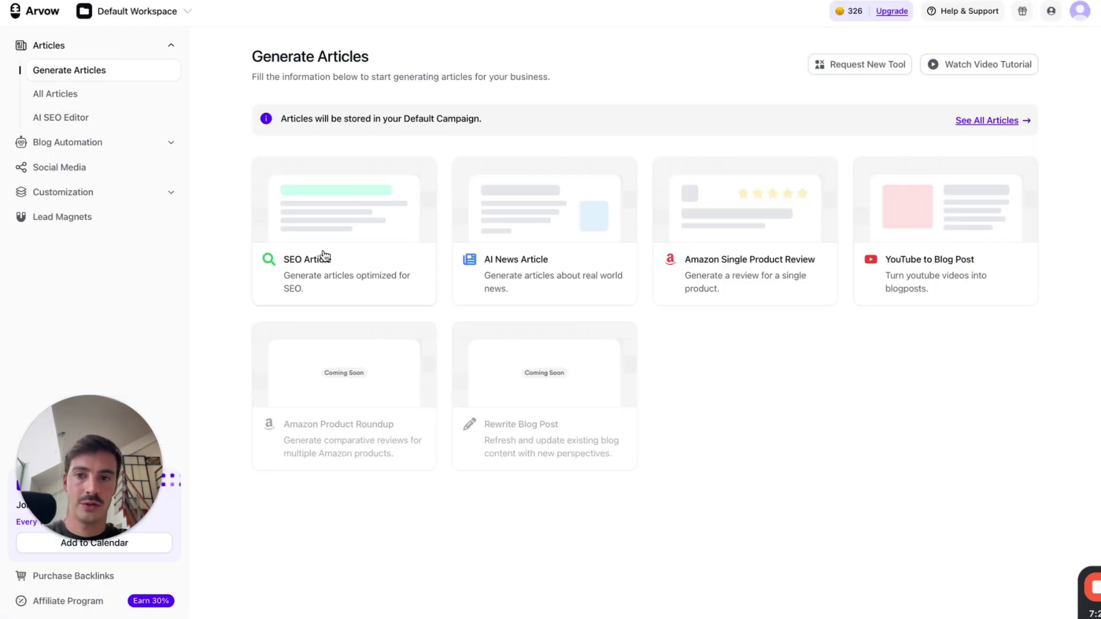
Look over Arvow's SEO keyword entry dialog, the gut health site's yogurt articles and its homepage
left_click(324, 254)
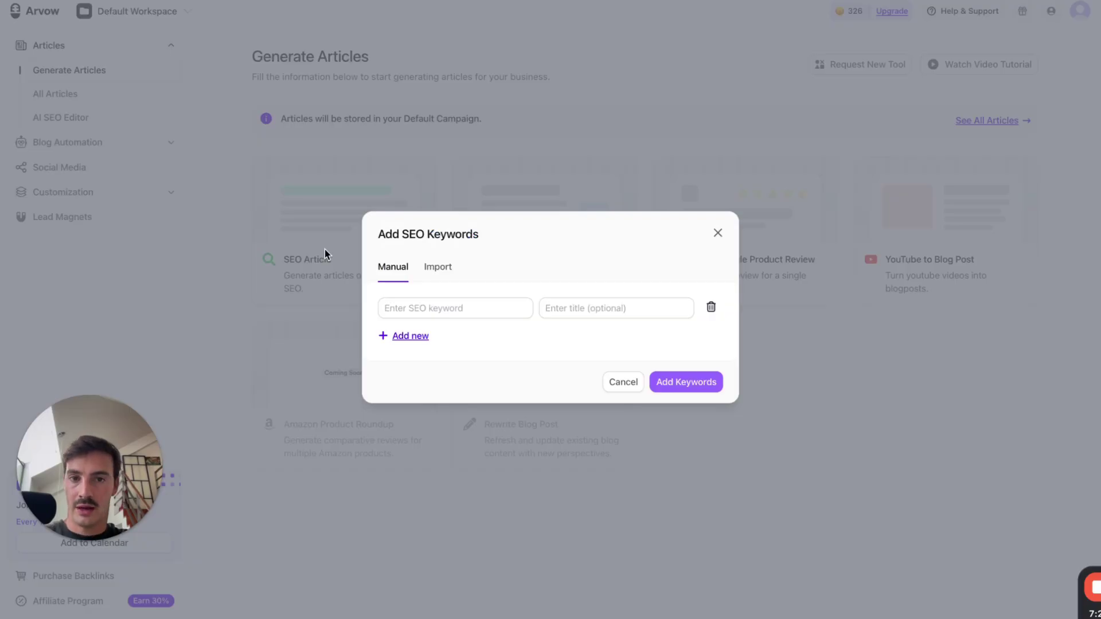
left_click(367, 144)
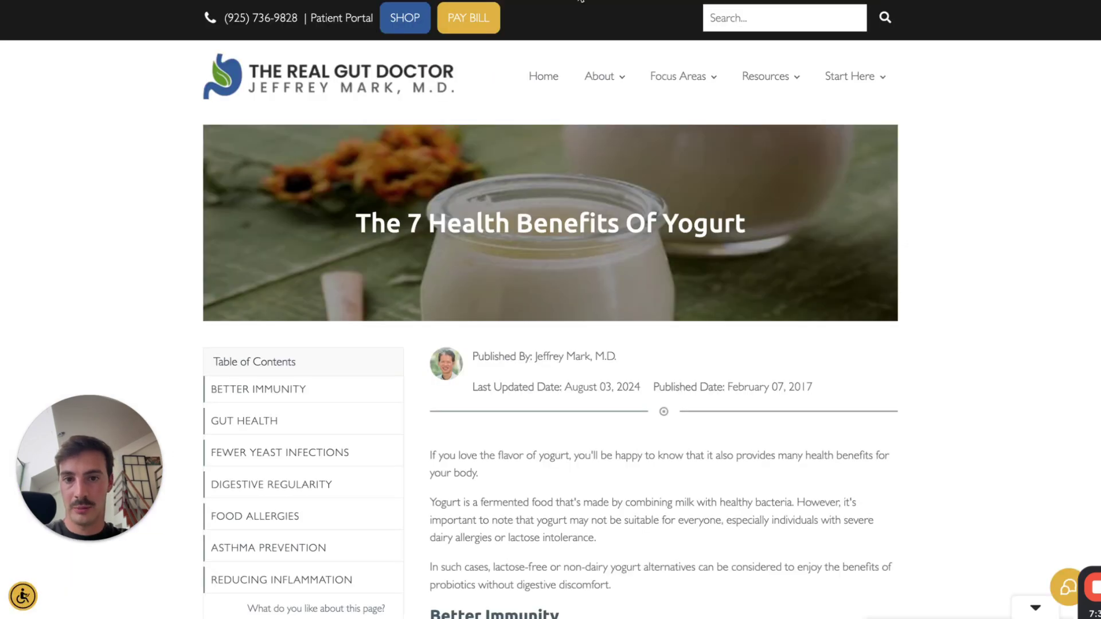
mouse_move(600, 77)
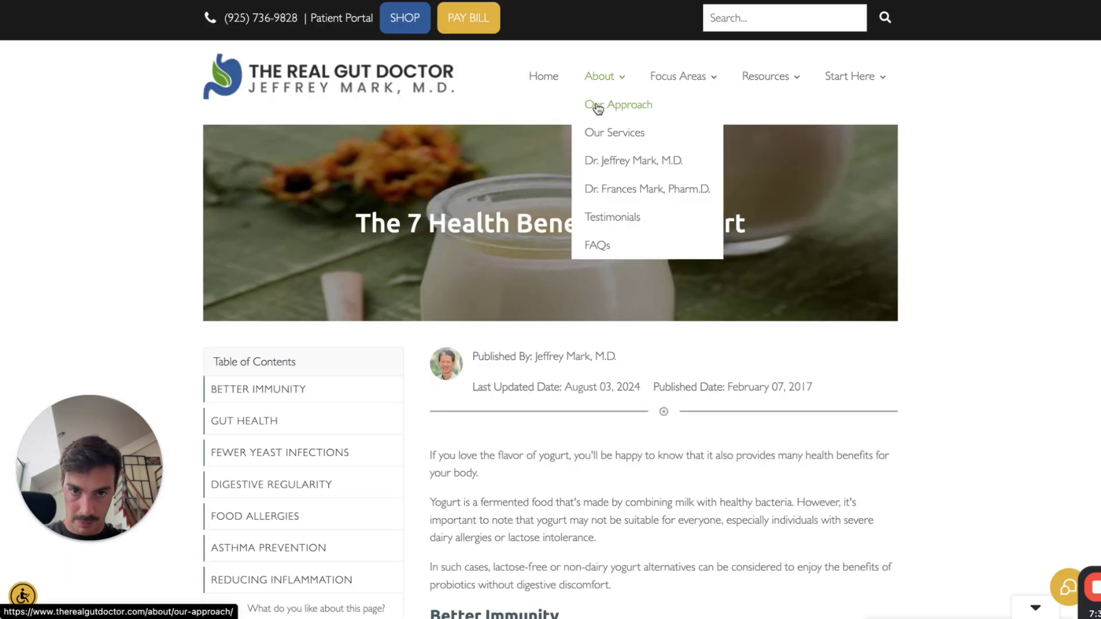
scroll(843, 248, "down", 6)
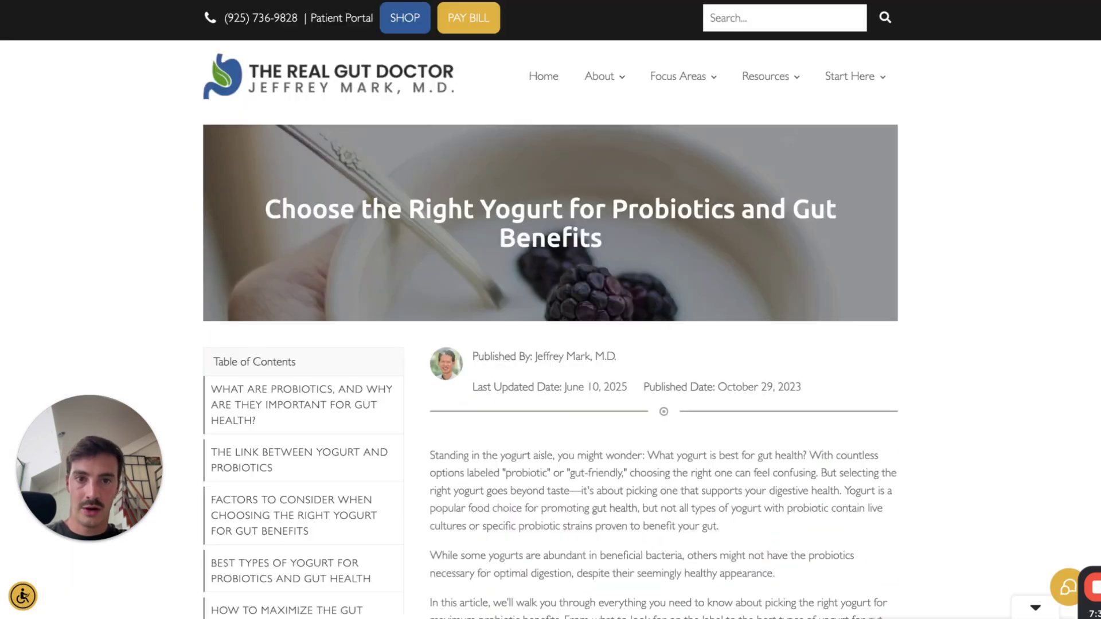
scroll(585, 202, "down", 10)
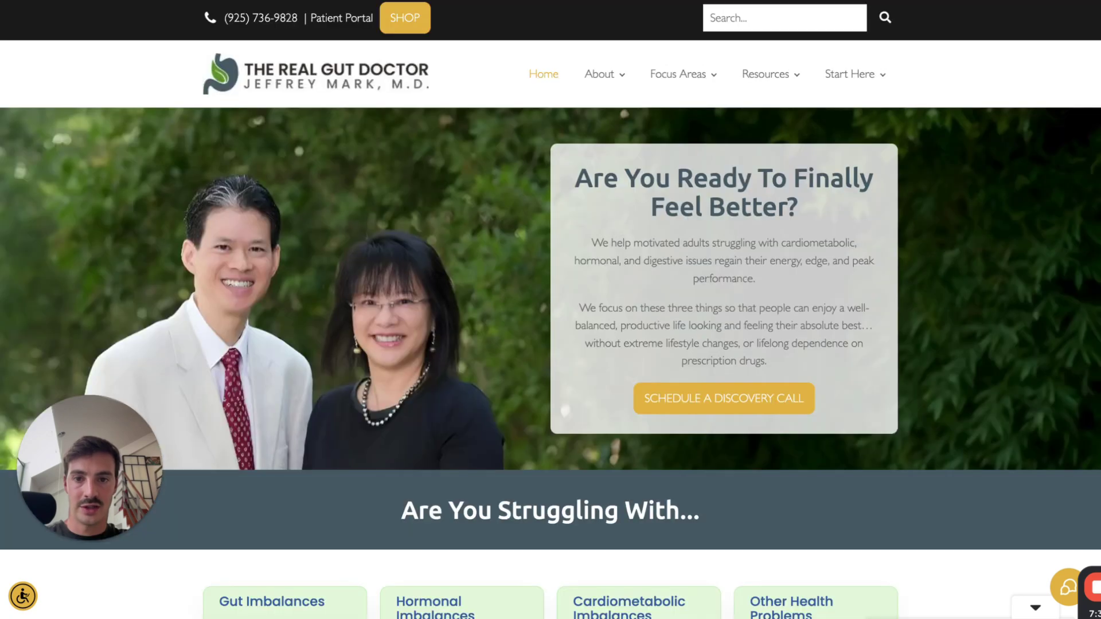
scroll(550, 309, "down", 3)
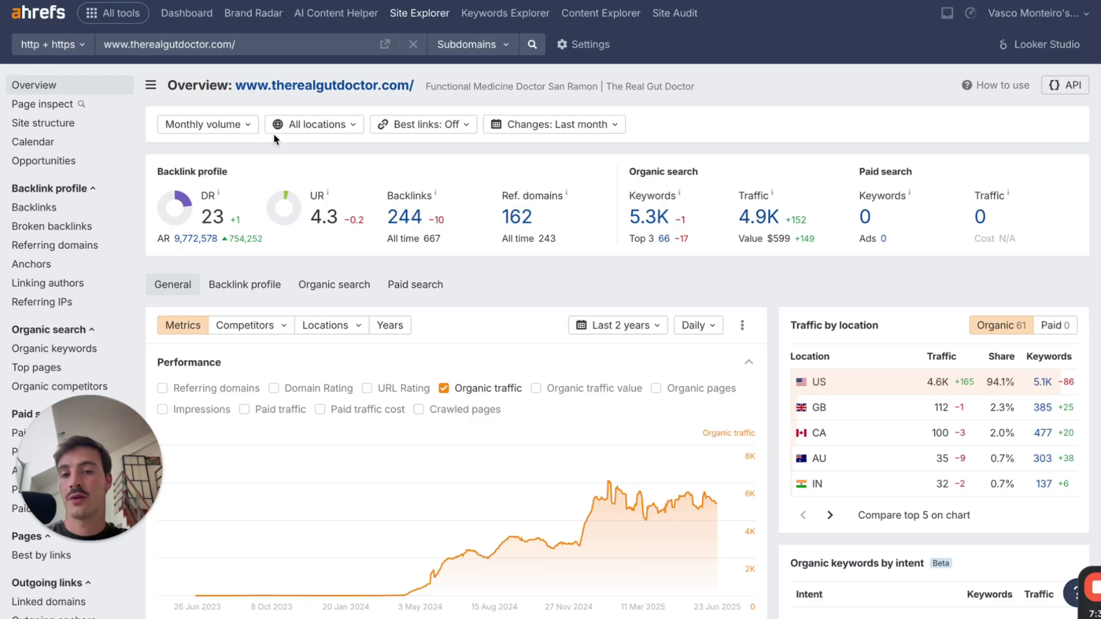
Review the gut health site's organic traffic chart and full backlinks list in Ahrefs, and return to the overview
scroll(278, 138, "down", 4)
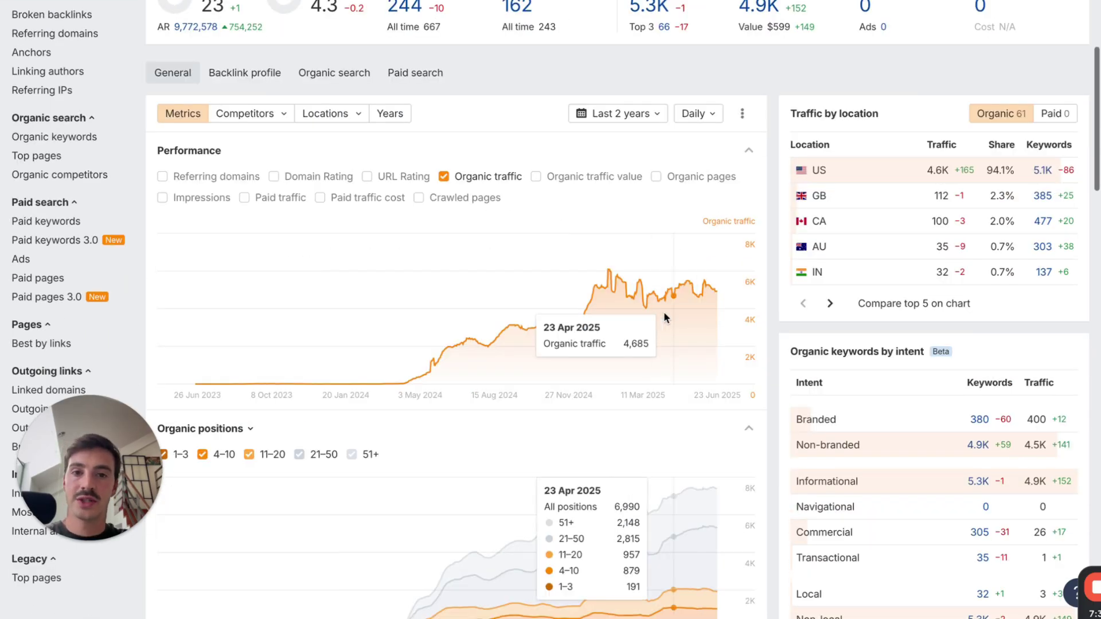
scroll(661, 313, "up", 1)
scroll(733, 268, "up", 1)
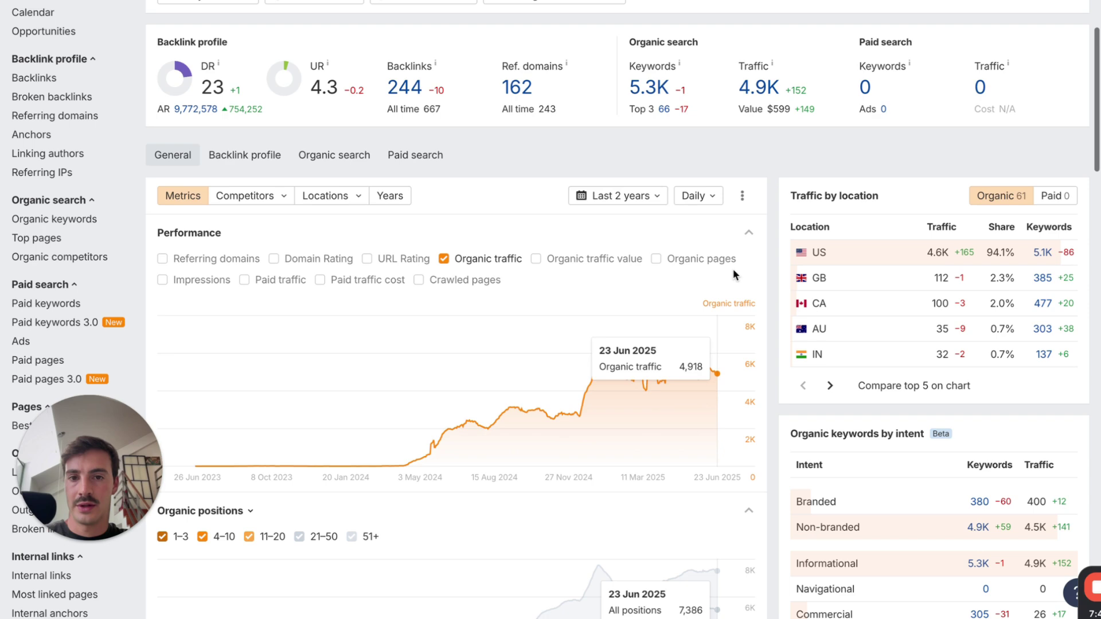
left_click(403, 90)
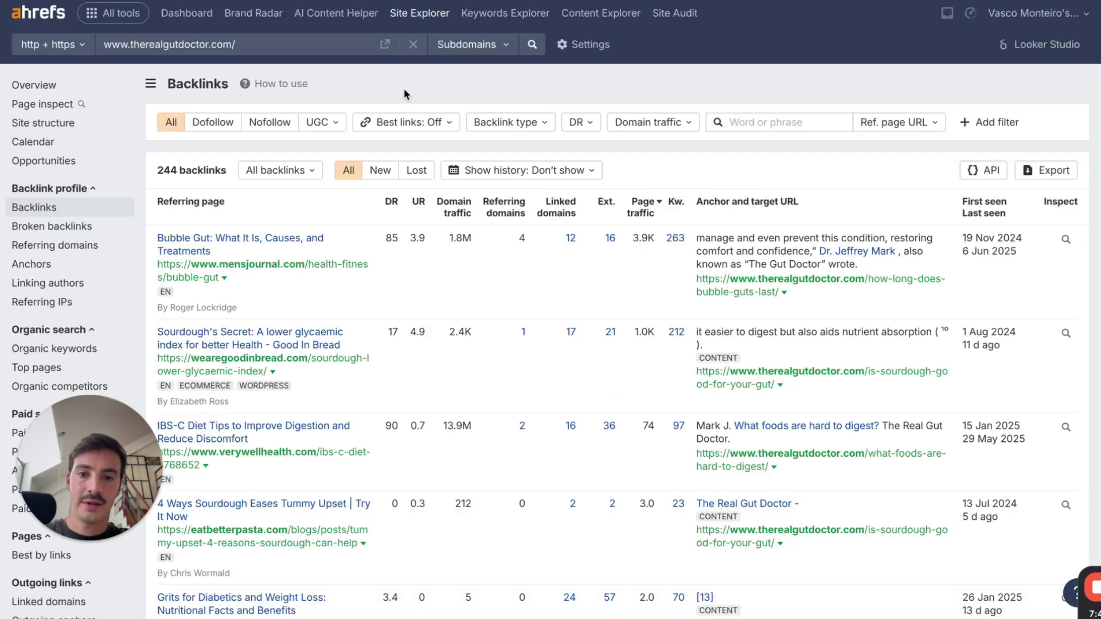
left_click(60, 90)
Annotate the Ahrefs overview with a freehand red "SEO", a branch leading up to "ON" and a second branch beside it
scroll(513, 126, "down", 1)
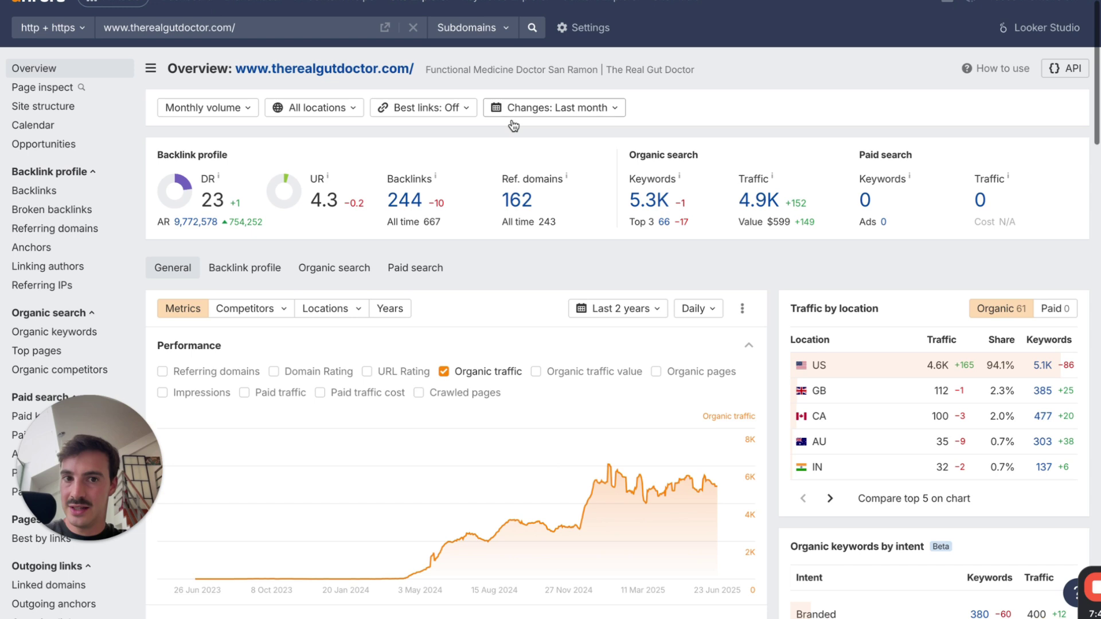
key("alt+shift+d")
left_click_drag(470, 220, 422, 281)
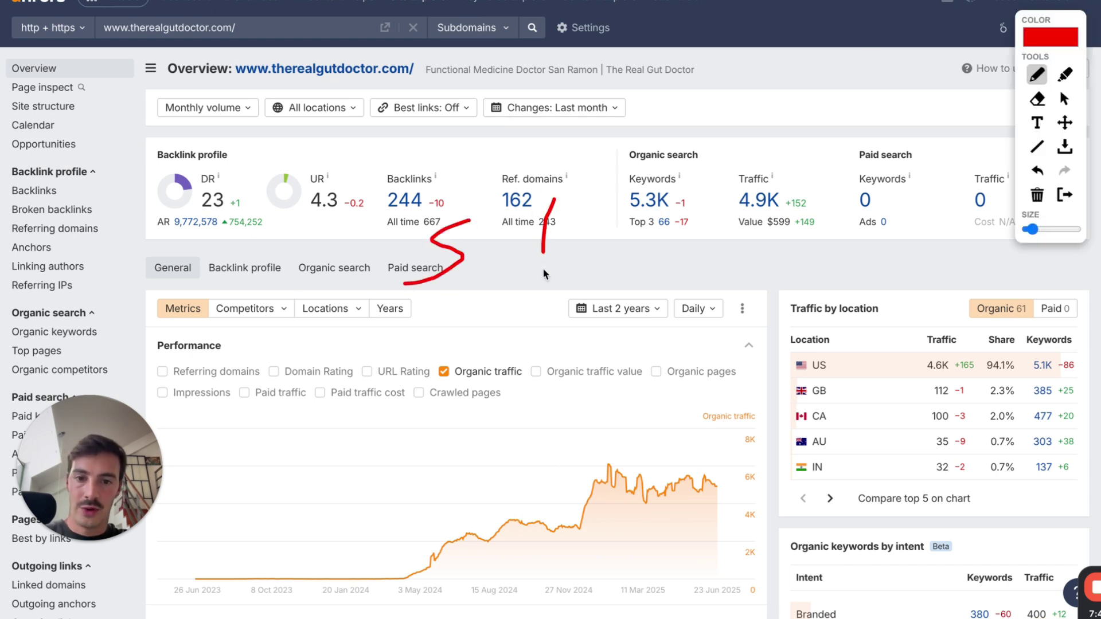
mouse_move(543, 274)
left_mouse_down()
mouse_move(586, 185)
mouse_move(645, 285)
mouse_move(630, 225)
left_mouse_up()
left_click_drag(383, 189, 358, 112)
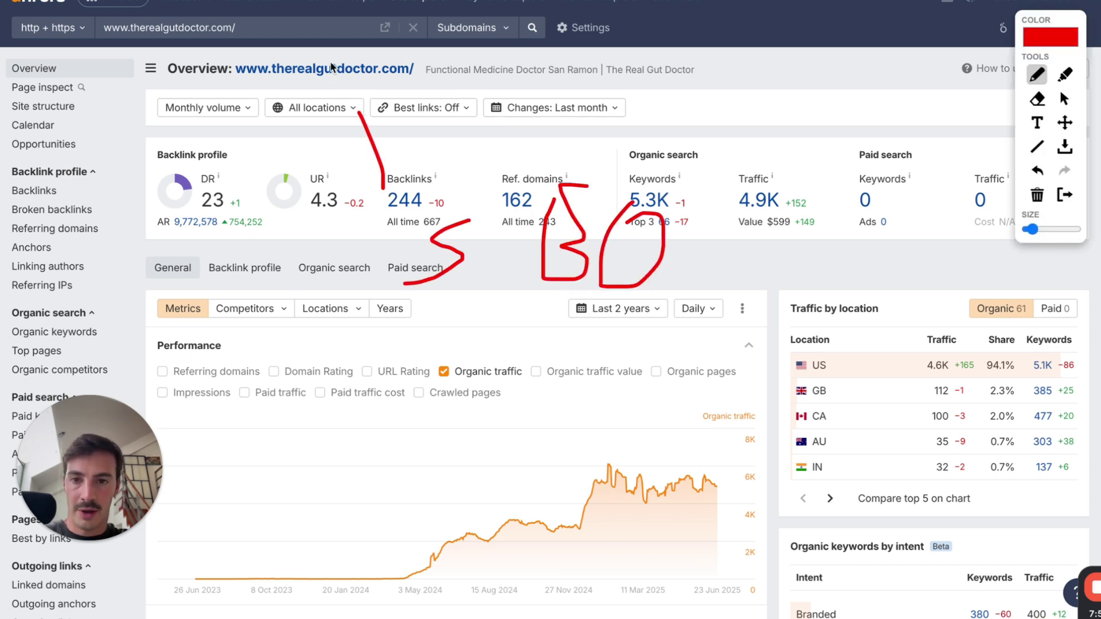
left_click_drag(331, 67, 346, 56)
mouse_move(357, 93)
left_mouse_down()
mouse_move(403, 111)
mouse_move(427, 31)
left_mouse_up()
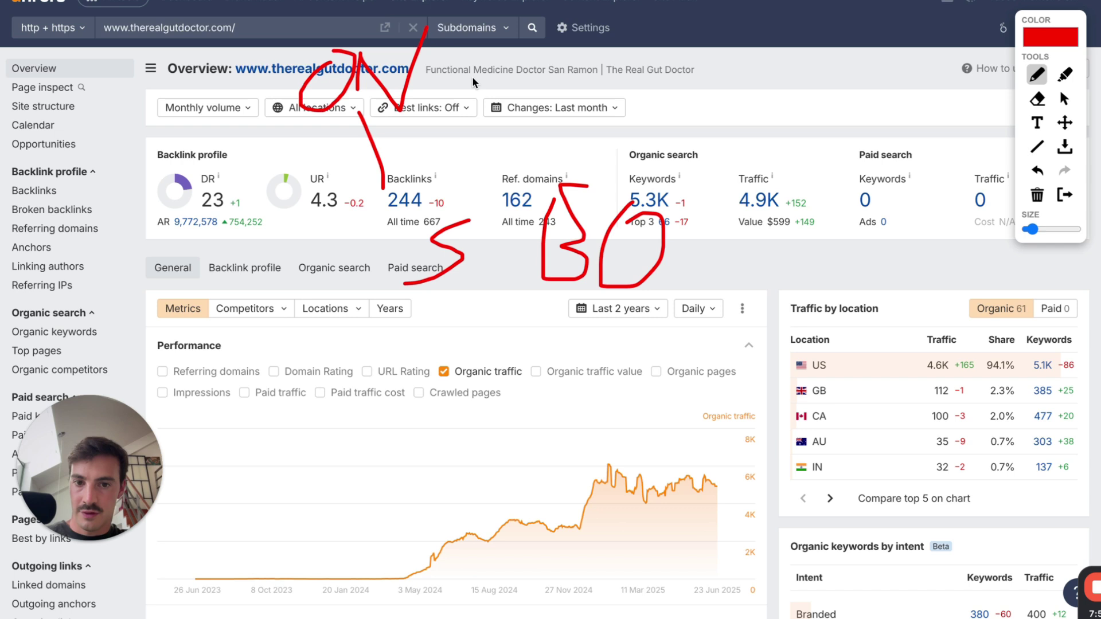
left_click_drag(558, 167, 576, 117)
mouse_move(576, 61)
left_mouse_down()
mouse_move(618, 61)
mouse_move(603, 117)
left_mouse_up()
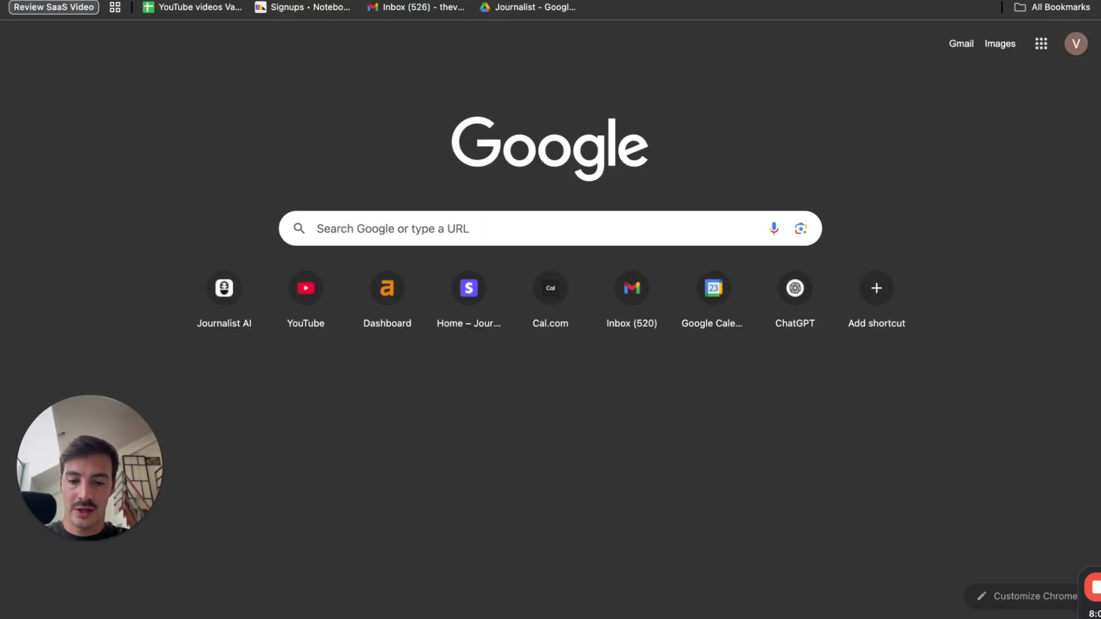
Search Google for "dallas plumber" and examine the sponsored, business and organic listings on the first results page
type("dallas plumb")
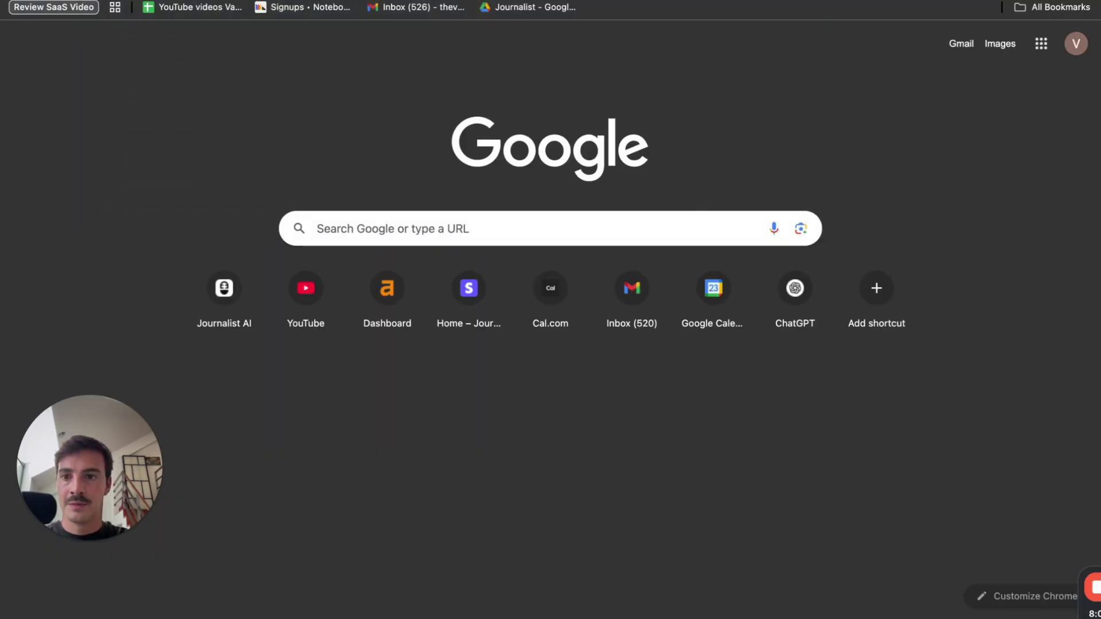
type("er")
key("Return")
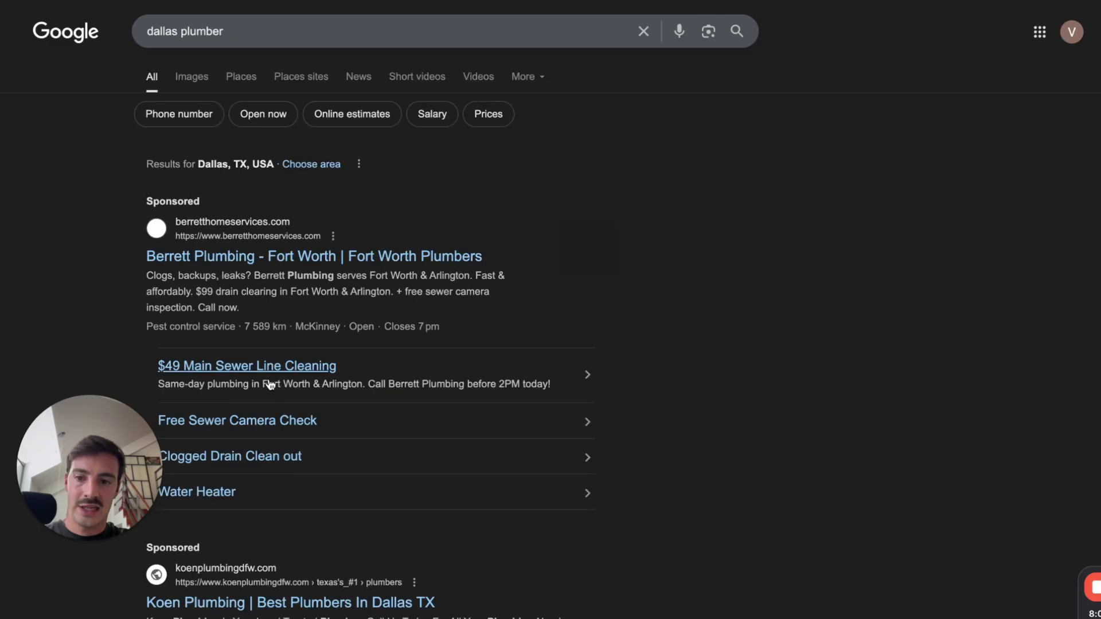
scroll(689, 295, "down", 20)
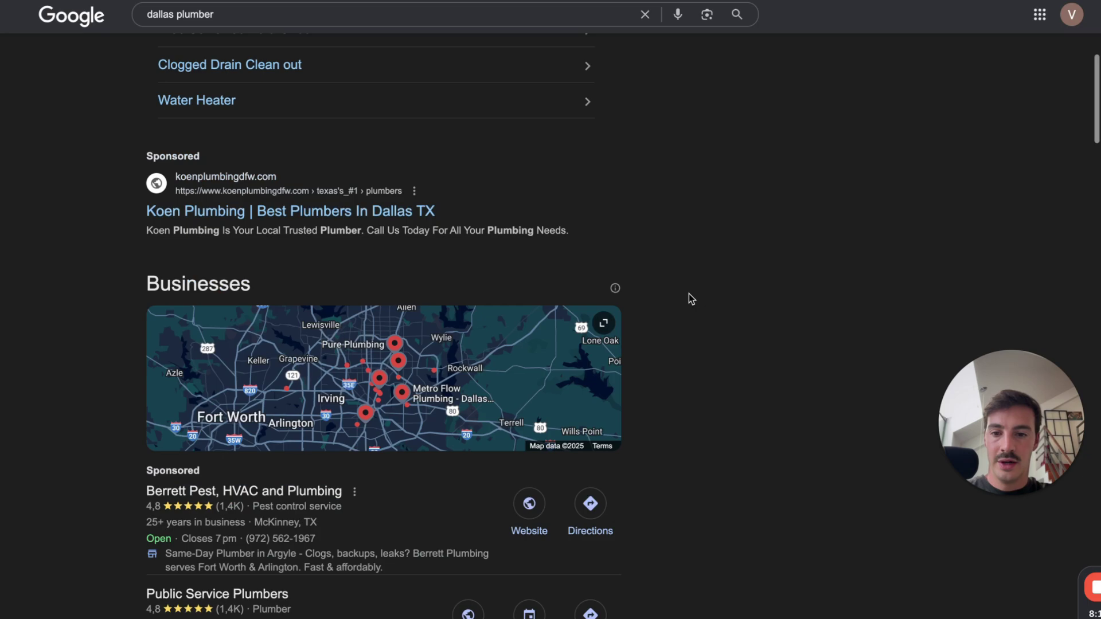
scroll(689, 294, "down", 20)
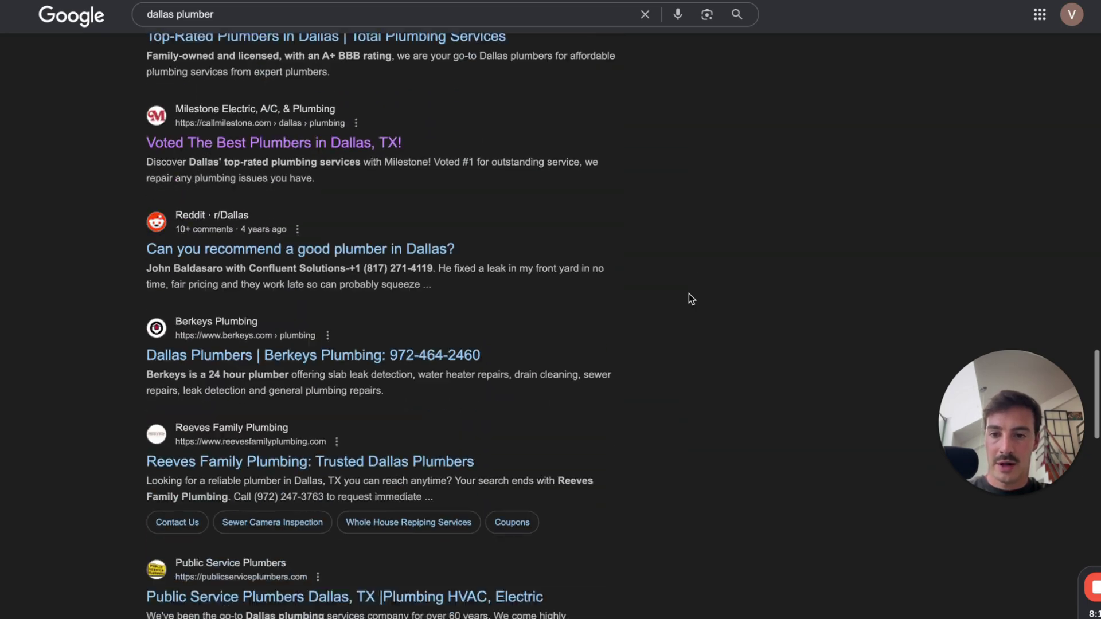
scroll(515, 445, "up", 7)
scroll(514, 451, "down", 15)
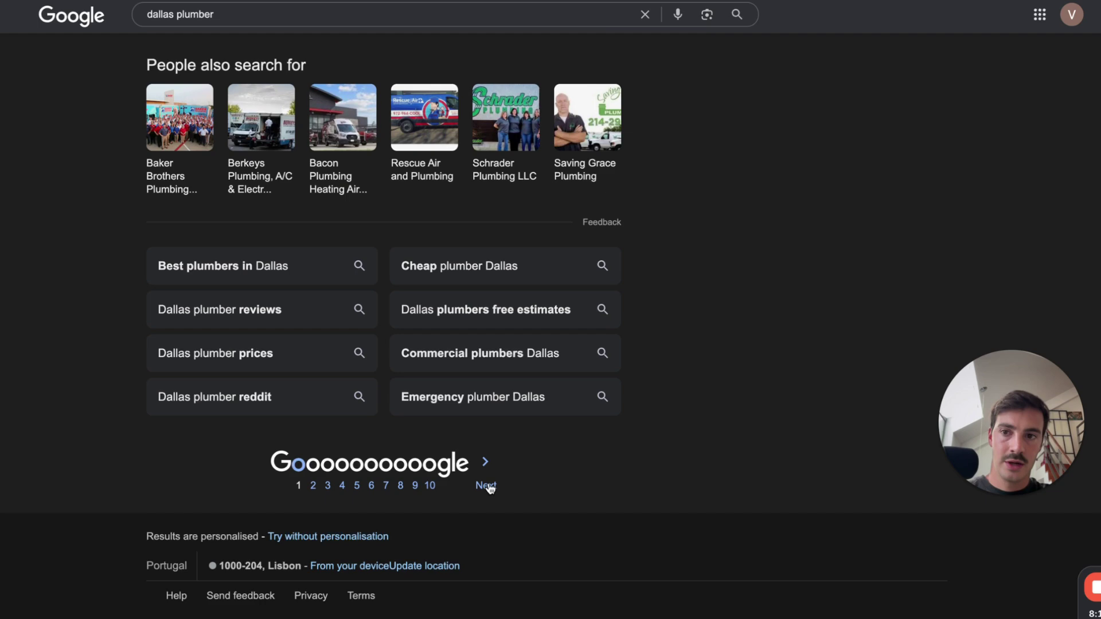
Go to the second page of the "dallas plumber" results and examine its organic listings
left_click(485, 486)
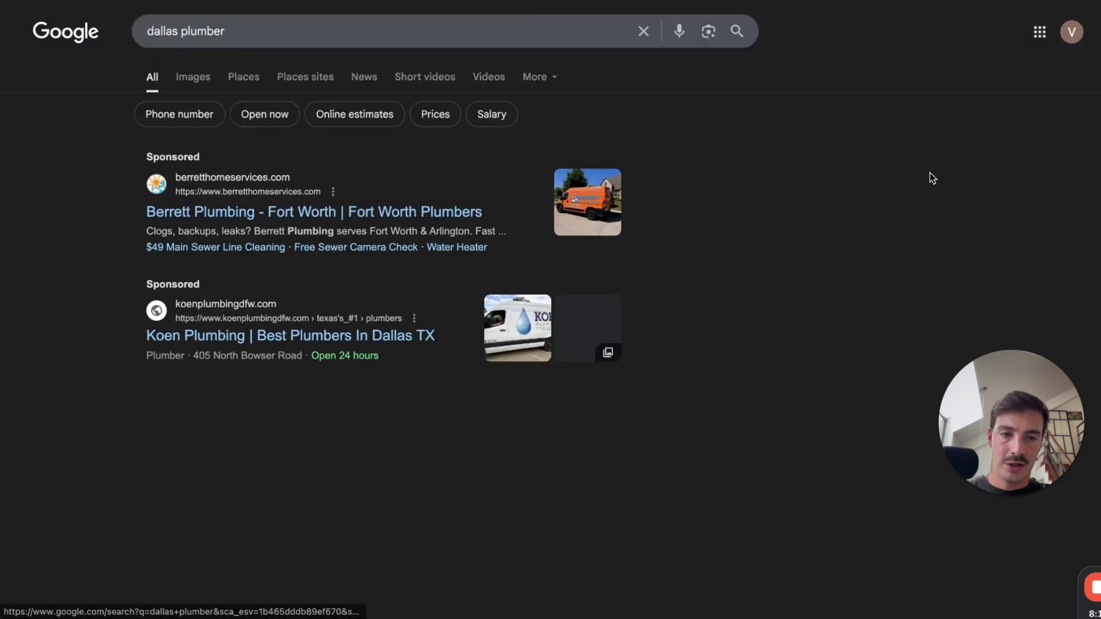
scroll(930, 174, "down", 10)
scroll(931, 173, "down", 7)
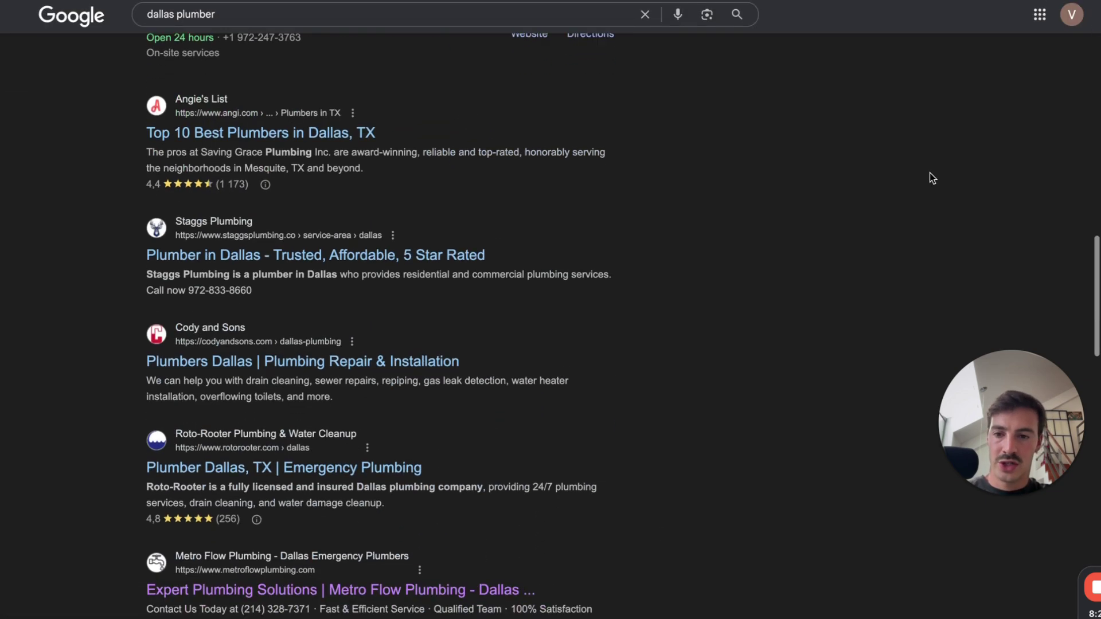
Mark the Angie's List result in red with an arrow, a box around its star rating and a bracket spanning its height
key("alt+shift+d")
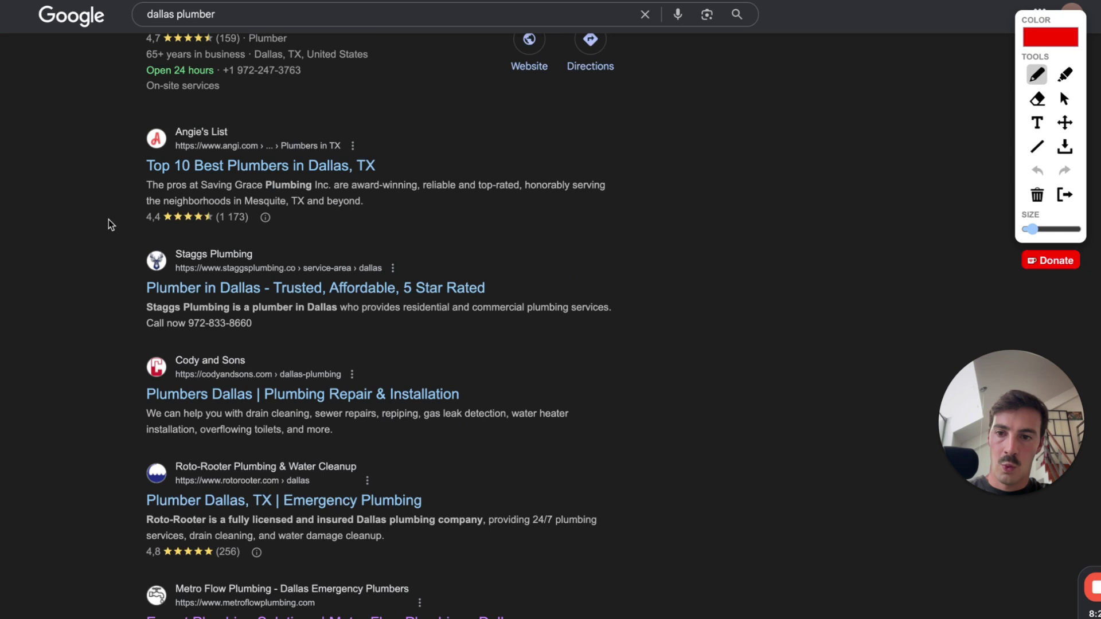
left_click_drag(91, 226, 141, 218)
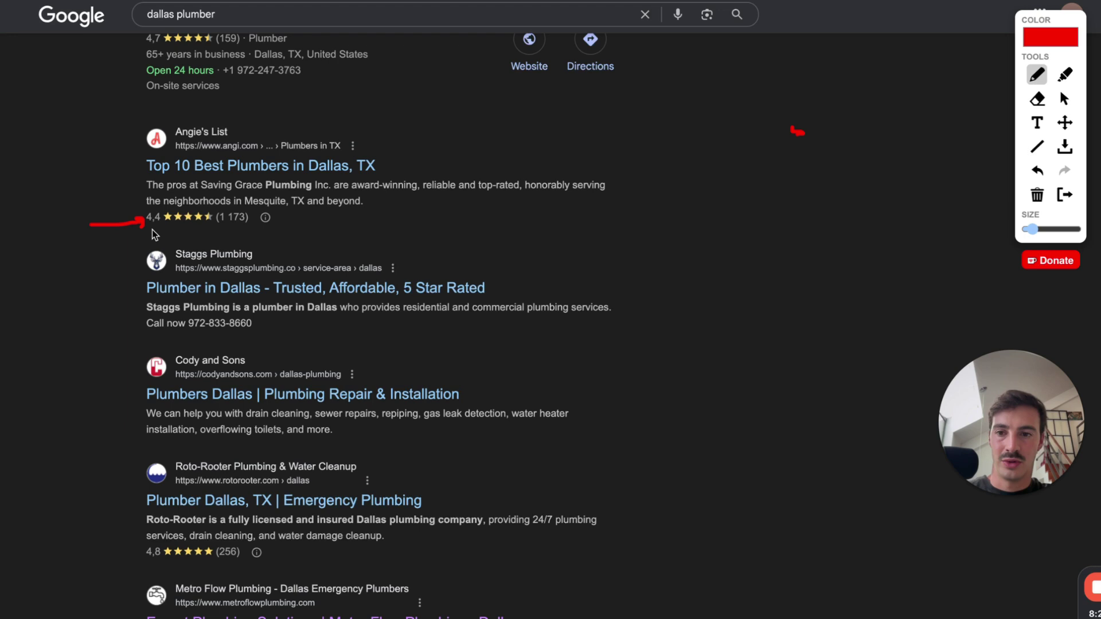
mouse_move(147, 229)
left_mouse_down()
mouse_move(260, 229)
mouse_move(172, 206)
mouse_move(147, 225)
left_mouse_up()
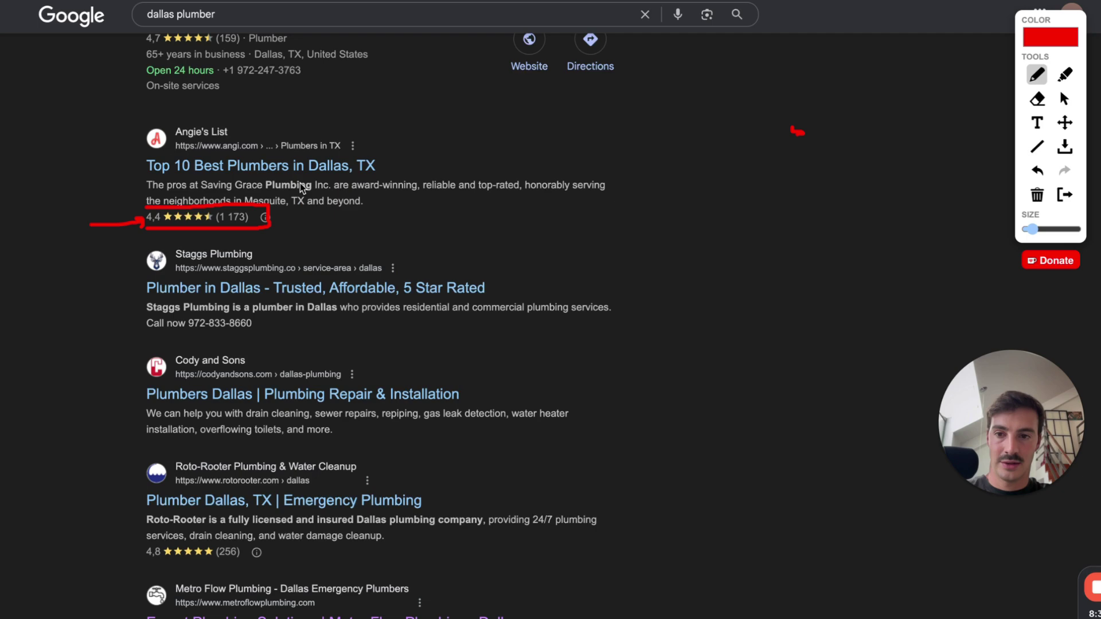
mouse_move(78, 128)
left_mouse_down()
mouse_move(113, 127)
mouse_move(101, 252)
mouse_move(121, 250)
left_mouse_up()
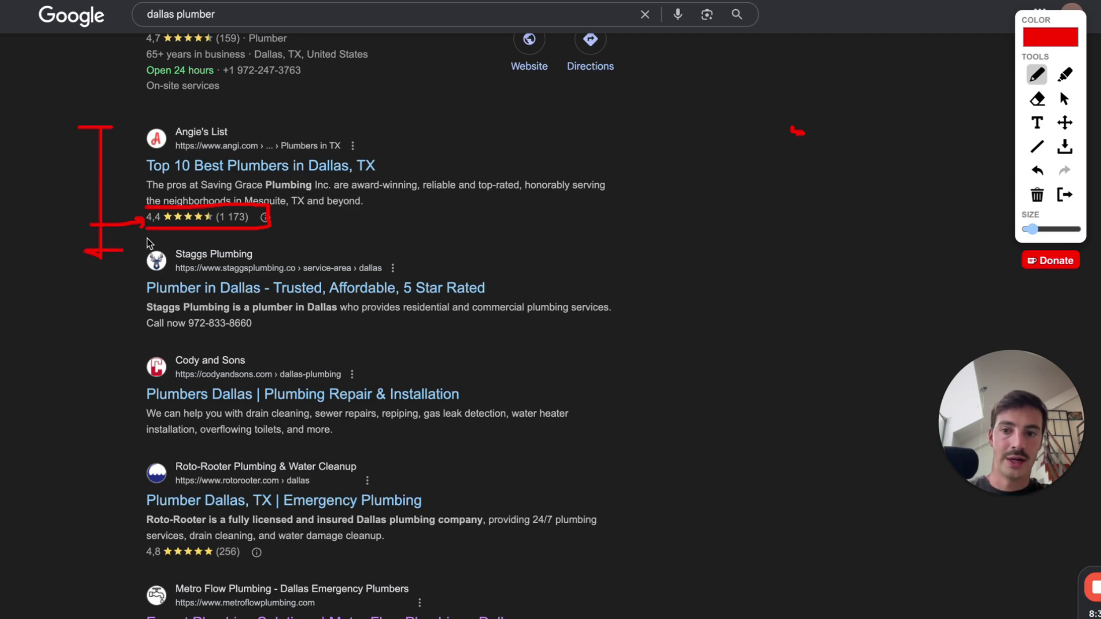
Draw a red box beside the Metro Flow Plumbing result to mark an image area, and leave the drawing mode
scroll(782, 226, "down", 7)
scroll(762, 246, "up", 1)
scroll(619, 266, "up", 1)
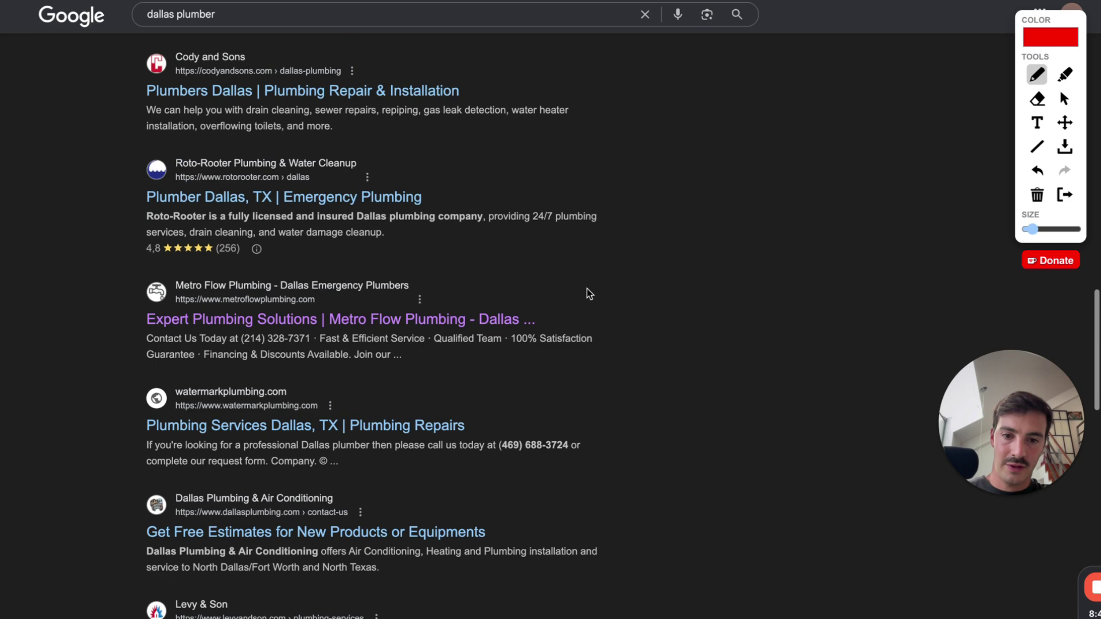
mouse_move(587, 287)
left_mouse_down()
mouse_move(669, 356)
mouse_move(548, 282)
left_mouse_up()
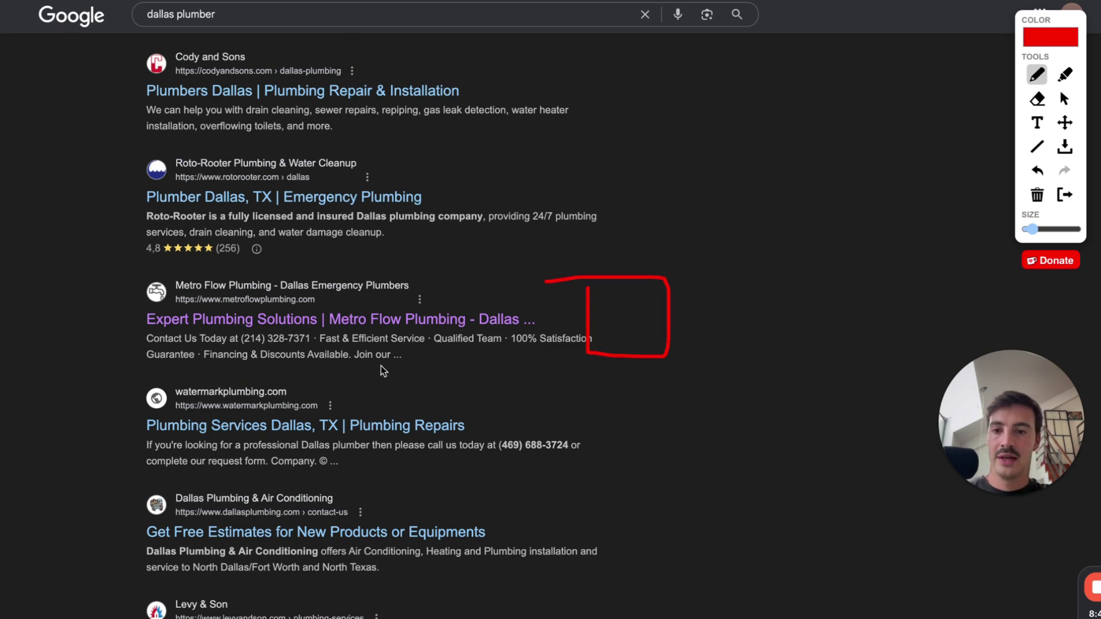
scroll(418, 302, "down", 15)
left_click(1064, 194)
Search Google for "can dogs eat strawberries"
left_click(347, 16)
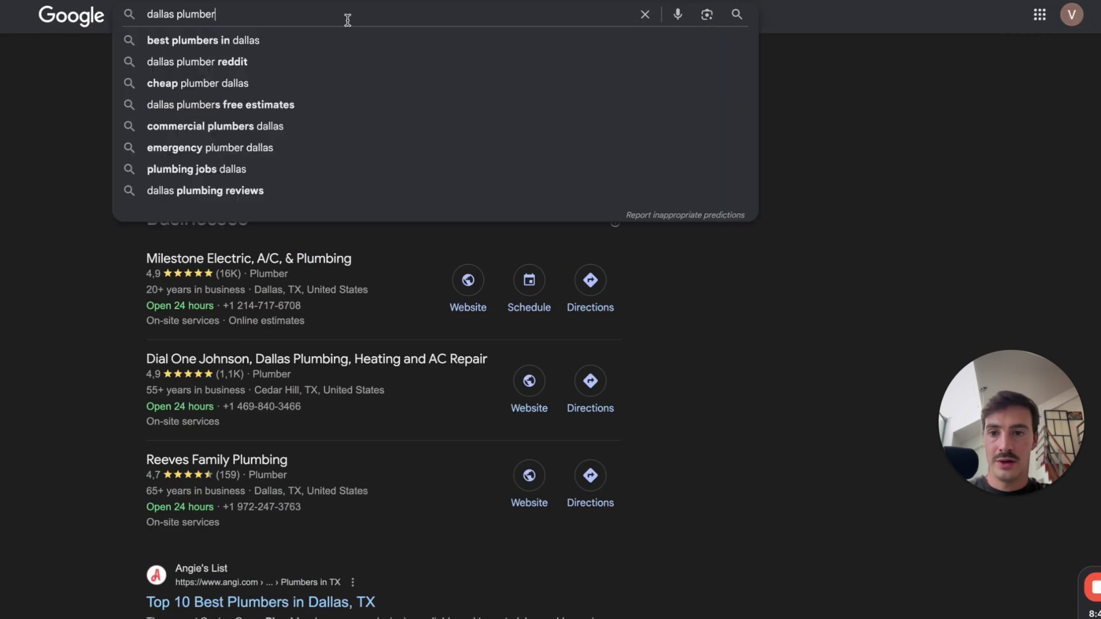
key("ctrl+a")
type("whats")
key("BackSpace")
key("BackSpace")
key("BackSpace")
key("BackSpace")
key("BackSpace")
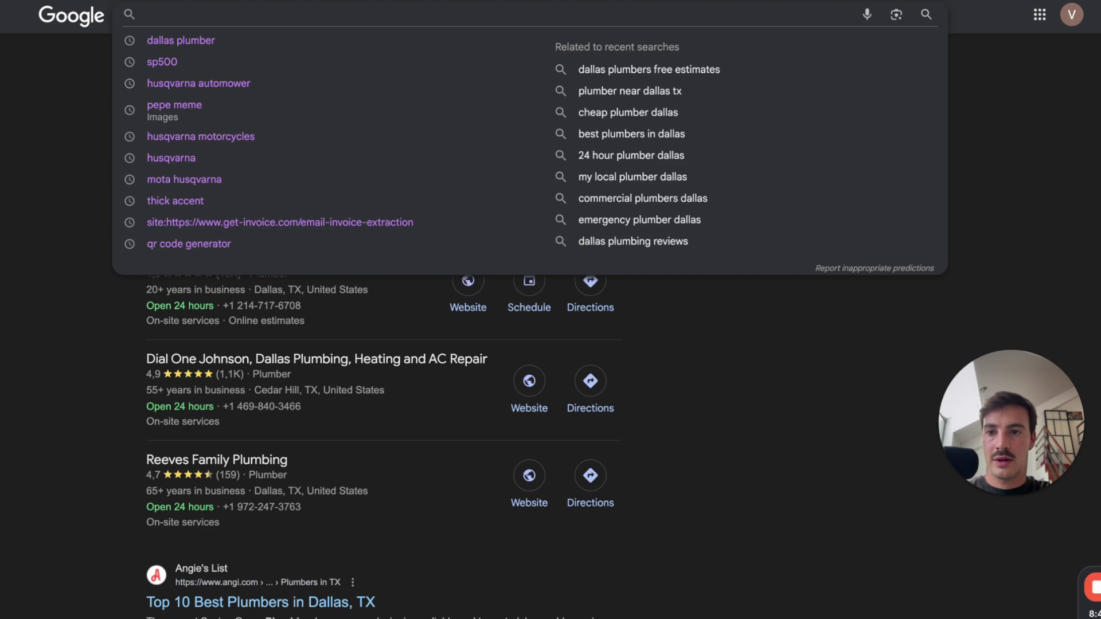
type("can dogs eat")
key("Down")
key("Return")
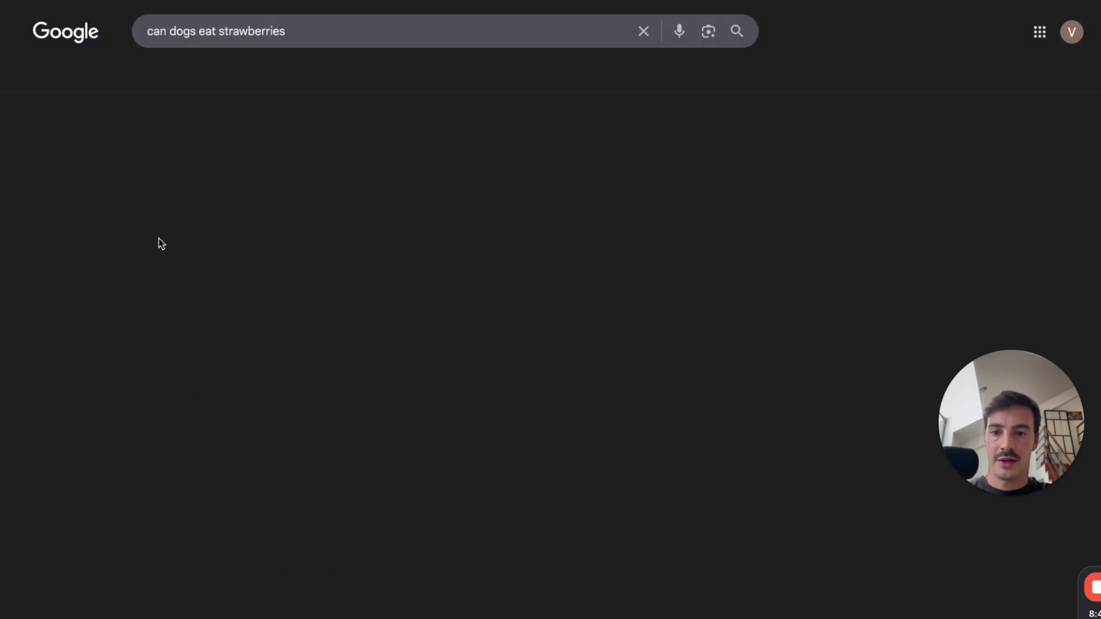
Expand the related questions on fruit dogs can eat, fruits not good for dogs and strawberry safety, and examine their answers
scroll(126, 273, "down", 8)
scroll(337, 250, "up", 2)
left_click(336, 249)
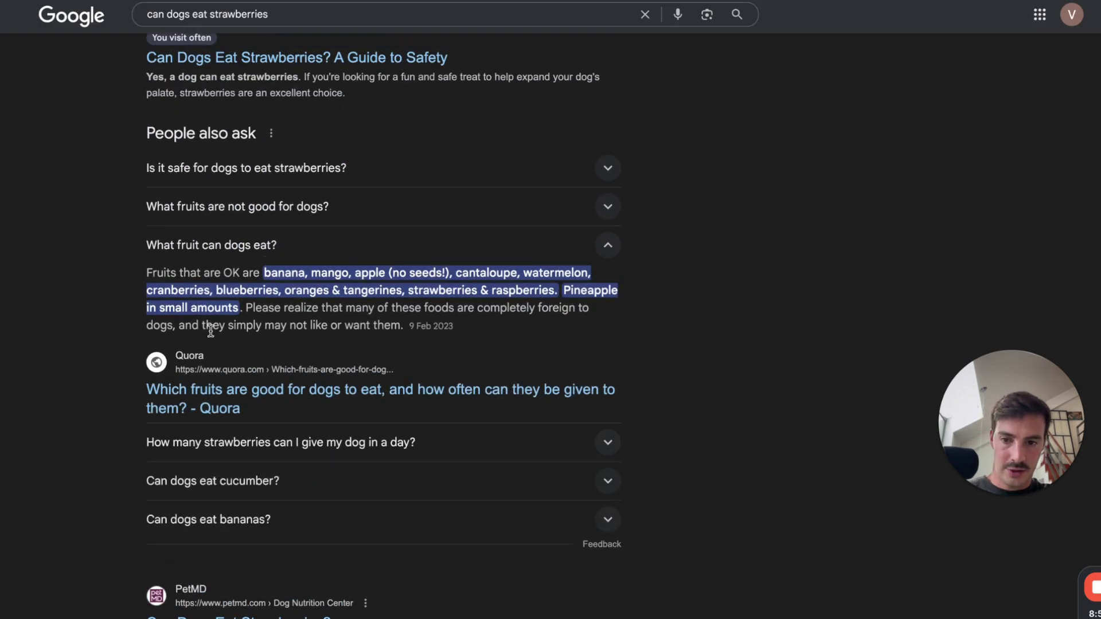
left_click(255, 211)
left_click(235, 168)
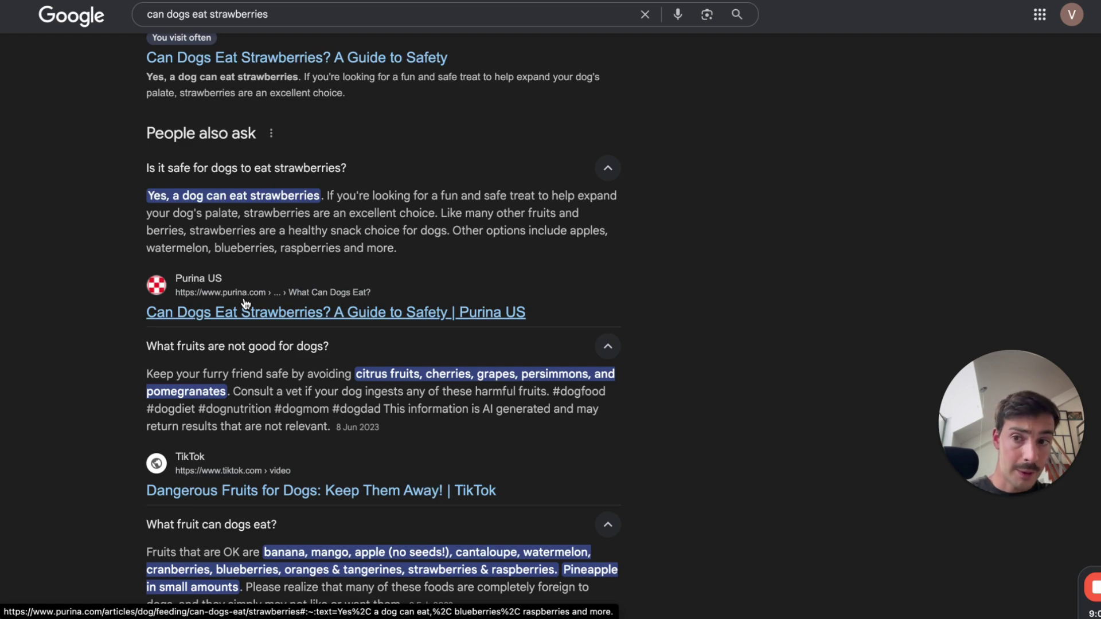
scroll(246, 294, "up", 4)
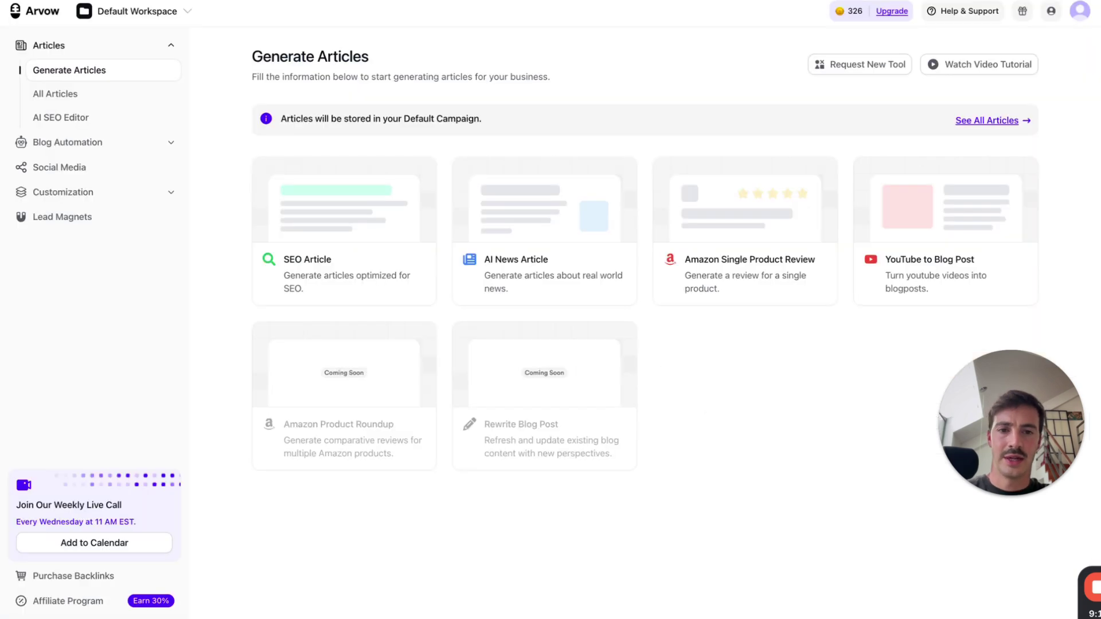
Look at the form for creating a site optimizer in Arvow, leave it unsubmitted and open the existing Arvow optimizer
left_click(117, 142)
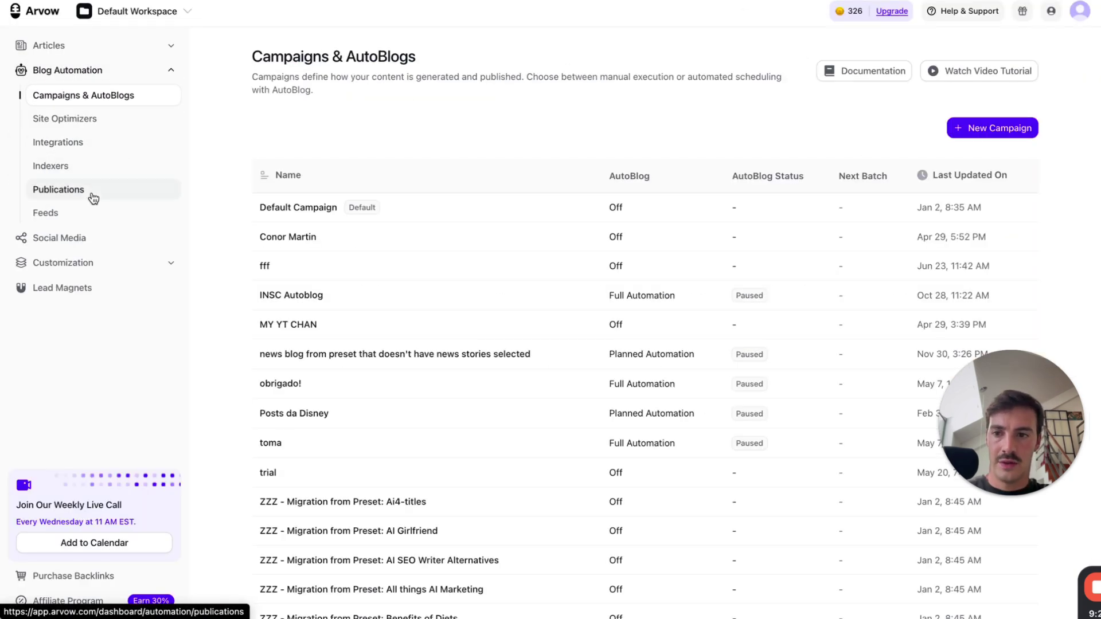
left_click(82, 120)
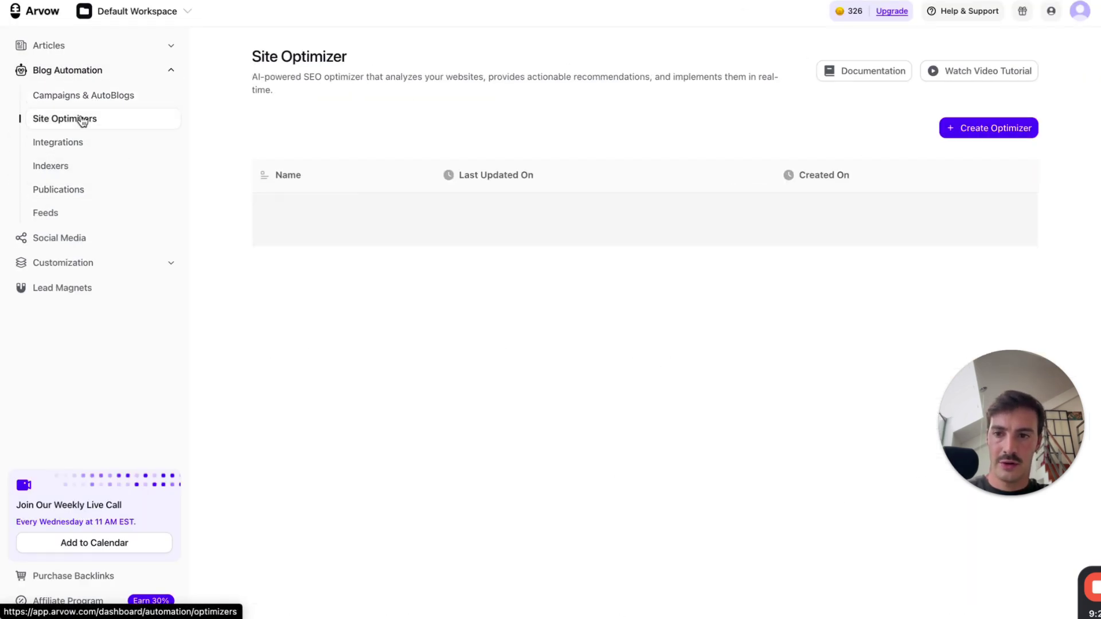
left_click(943, 132)
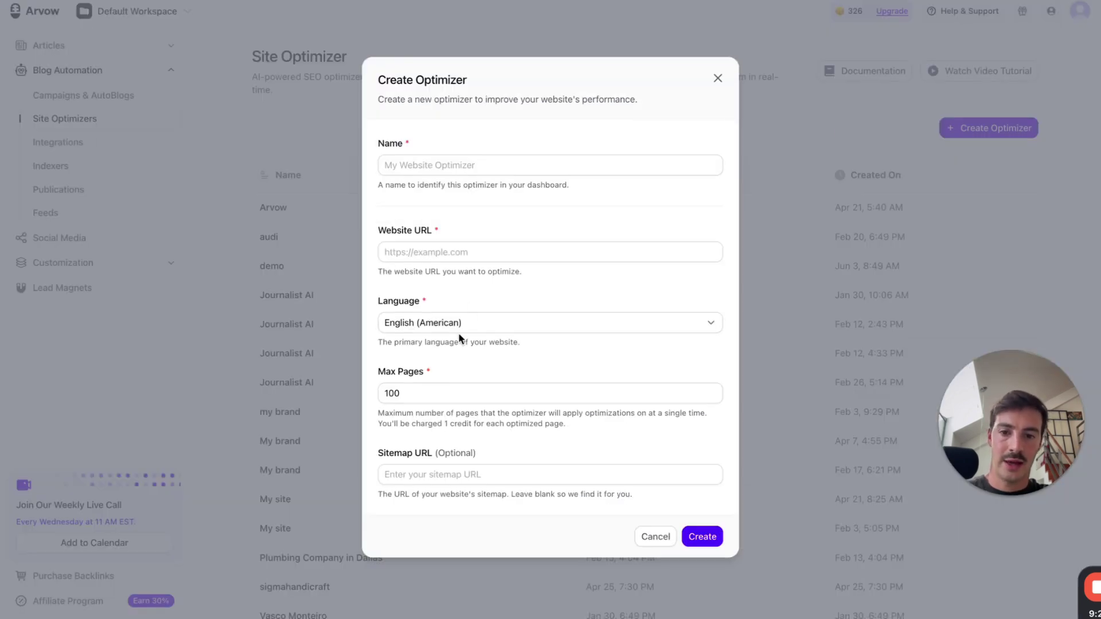
left_click(456, 388)
left_click(748, 94)
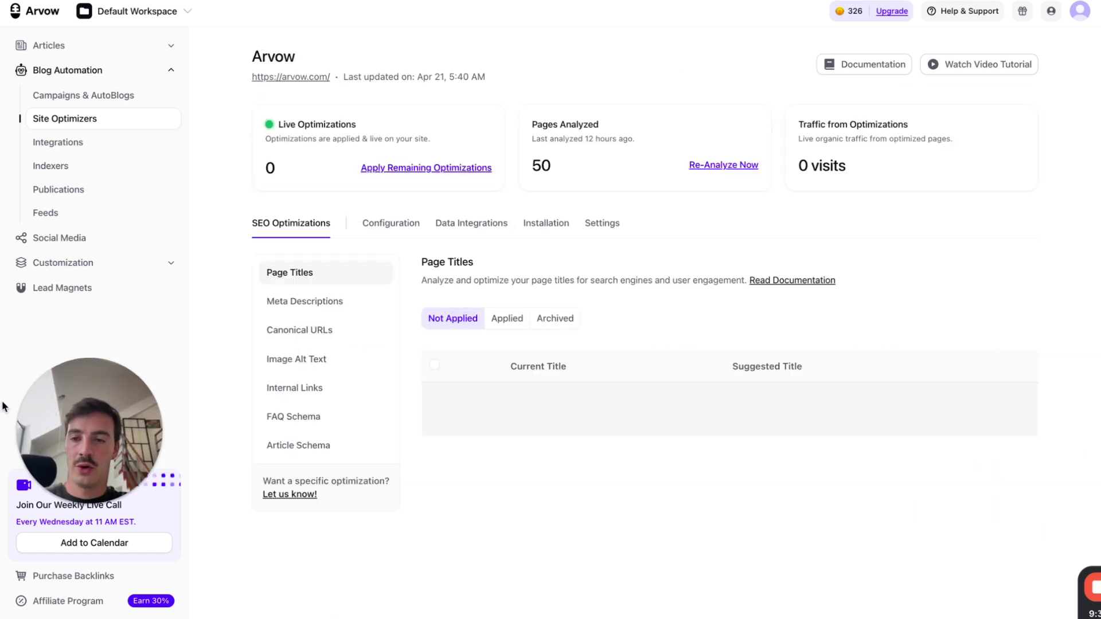
Circle the Pages Analyzed card in red and mark the SEO optimization categories with strokes and a bracket spanning the list
key("ctrl+shift+a")
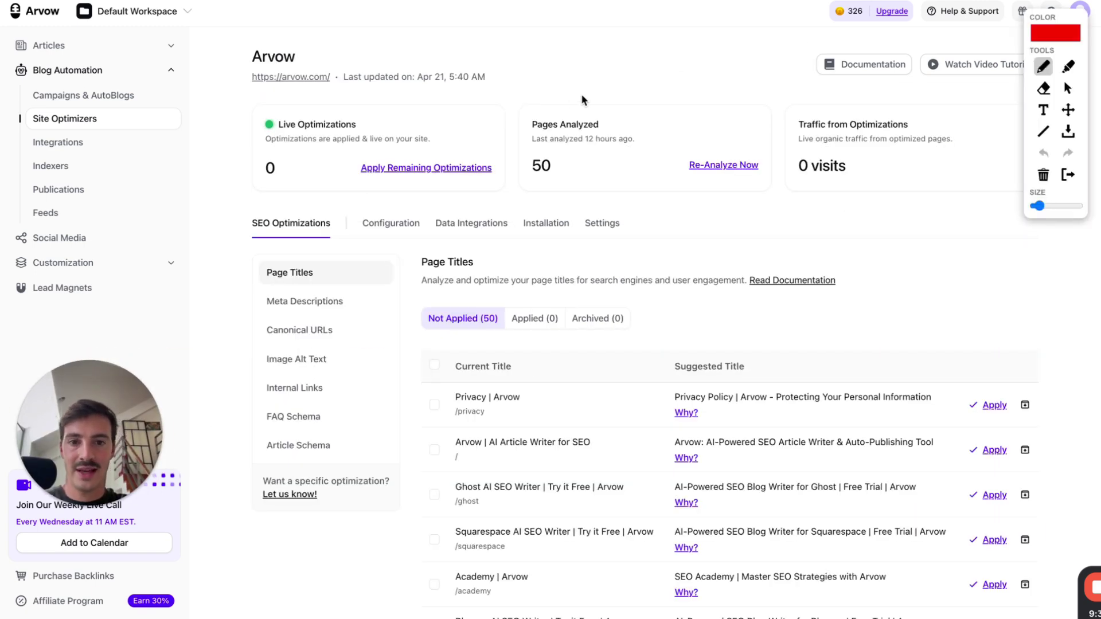
mouse_move(572, 97)
left_mouse_down()
mouse_move(498, 146)
mouse_move(527, 110)
left_mouse_up()
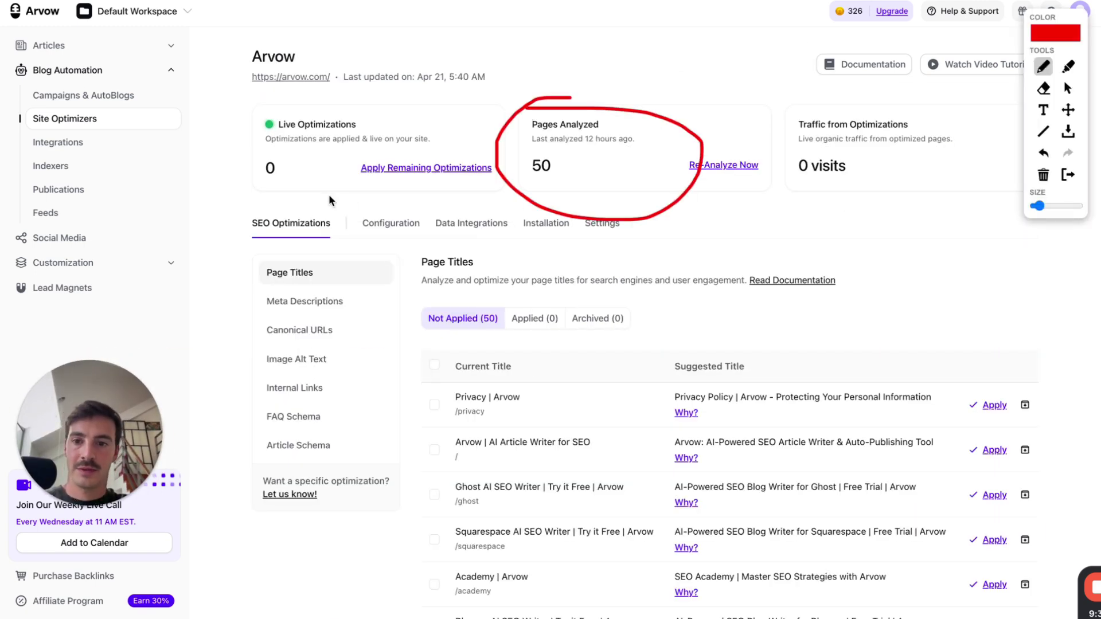
left_click_drag(209, 277, 274, 277)
left_click_drag(222, 301, 266, 302)
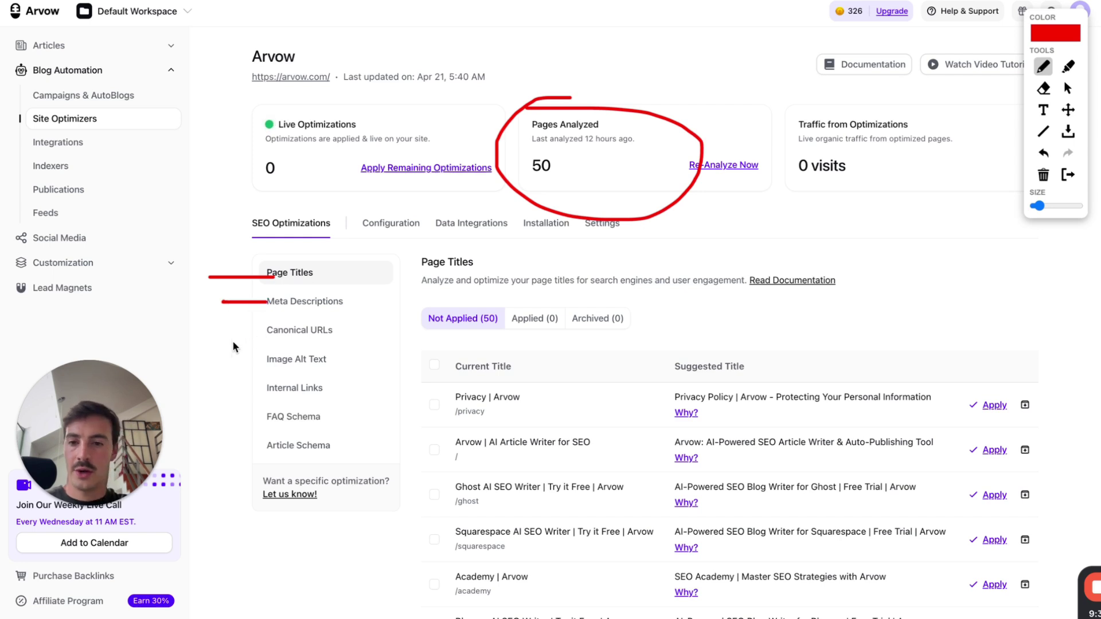
mouse_move(223, 338)
left_mouse_down()
mouse_move(272, 338)
mouse_move(263, 357)
left_mouse_up()
left_click_drag(220, 391, 261, 390)
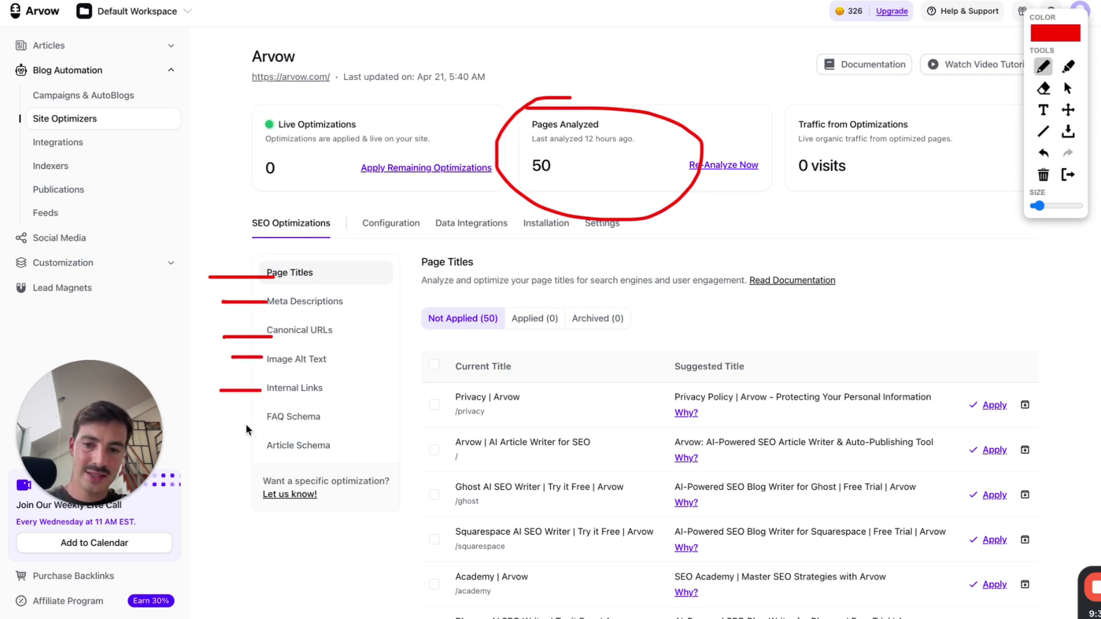
mouse_move(218, 422)
left_mouse_down()
mouse_move(262, 421)
mouse_move(260, 467)
left_mouse_up()
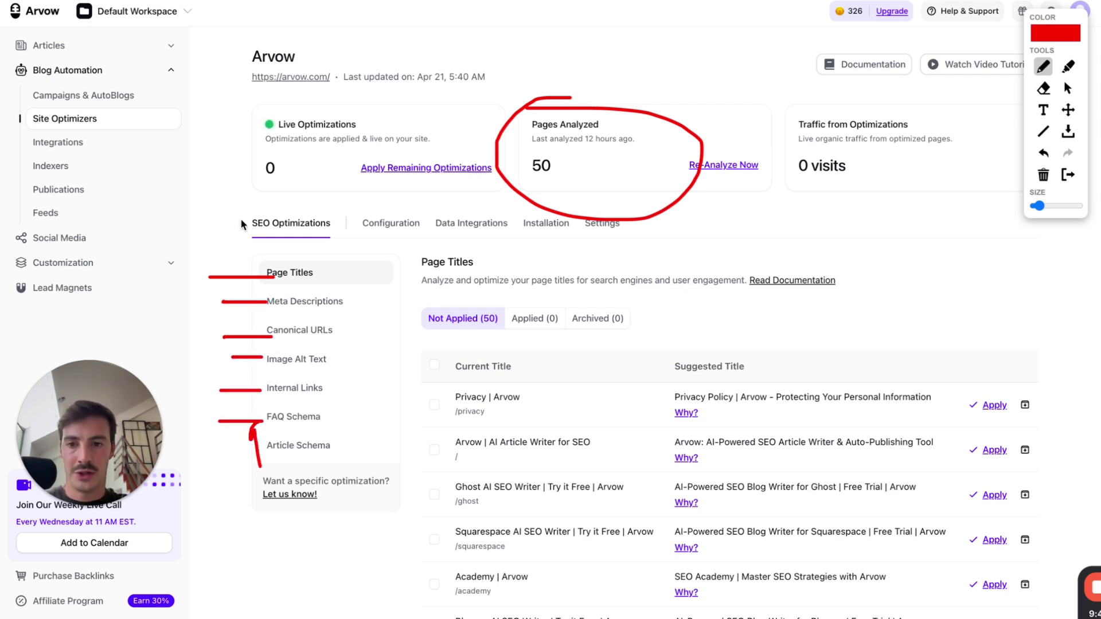
left_click_drag(174, 295, 203, 488)
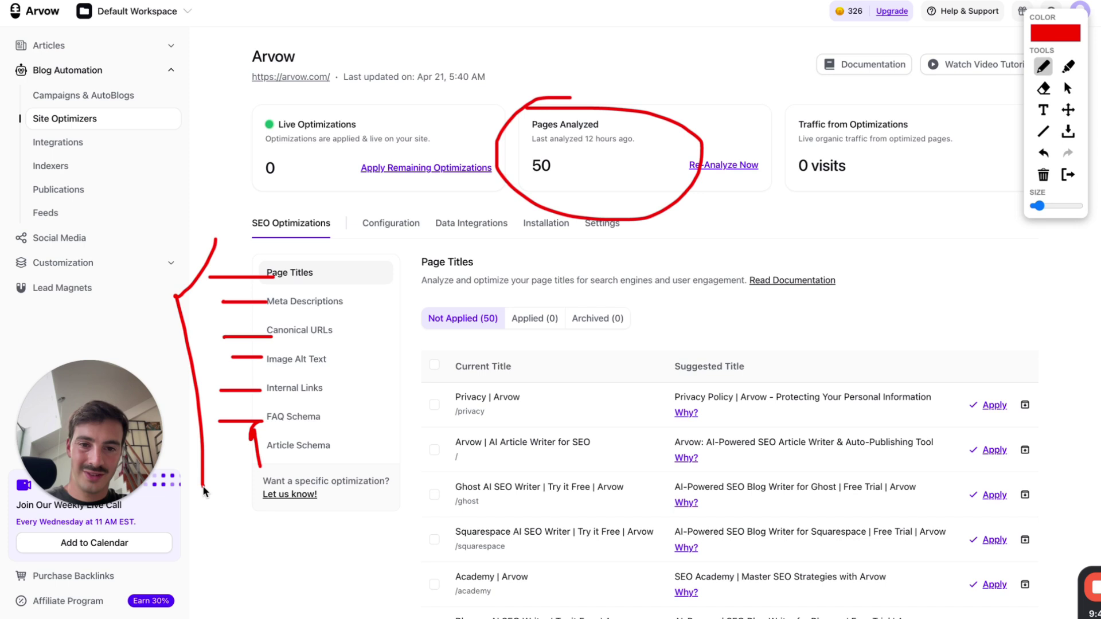
left_click(1070, 176)
Find the Squarespace page among the page title suggestions and open arvow.com/squarespace in a new tab
scroll(692, 312, "down", 5)
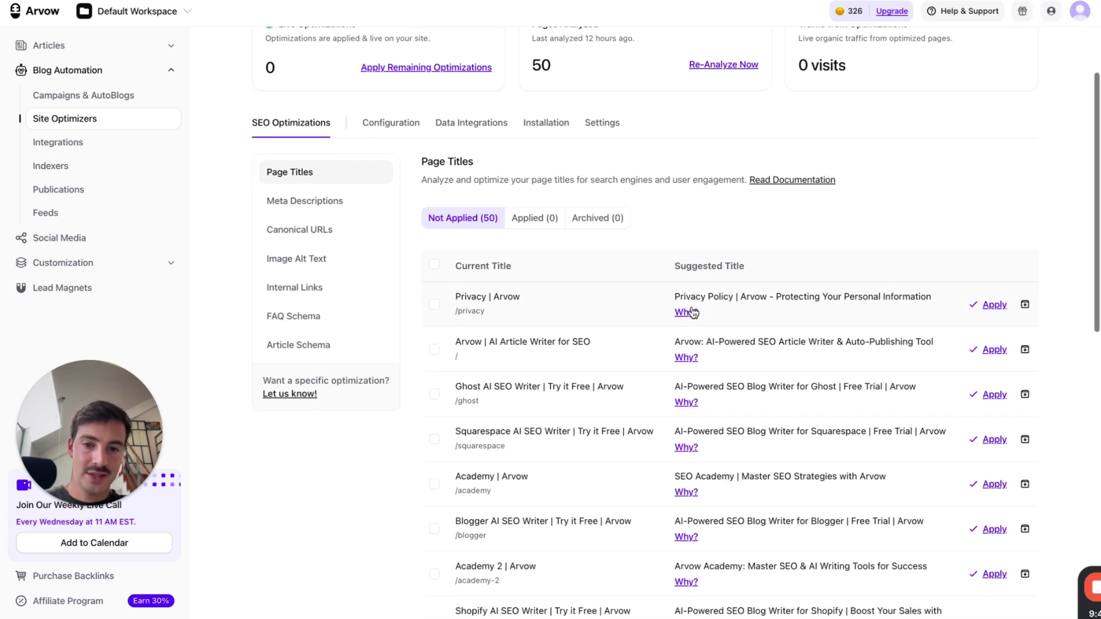
scroll(693, 311, "down", 2)
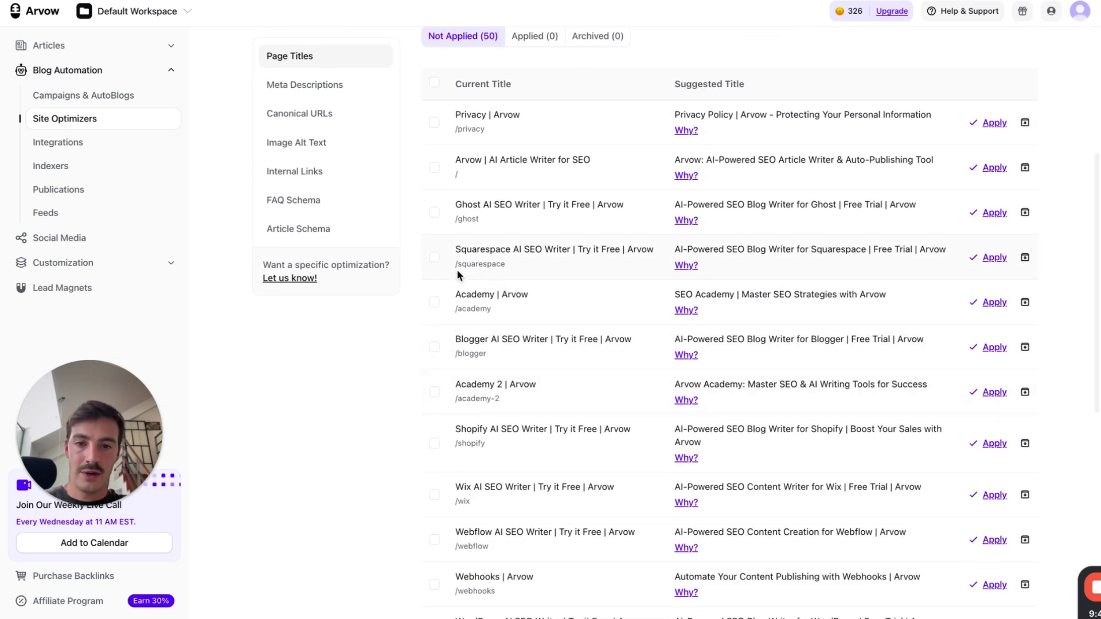
left_click_drag(457, 264, 533, 269)
key("super+t")
type("arvow.com")
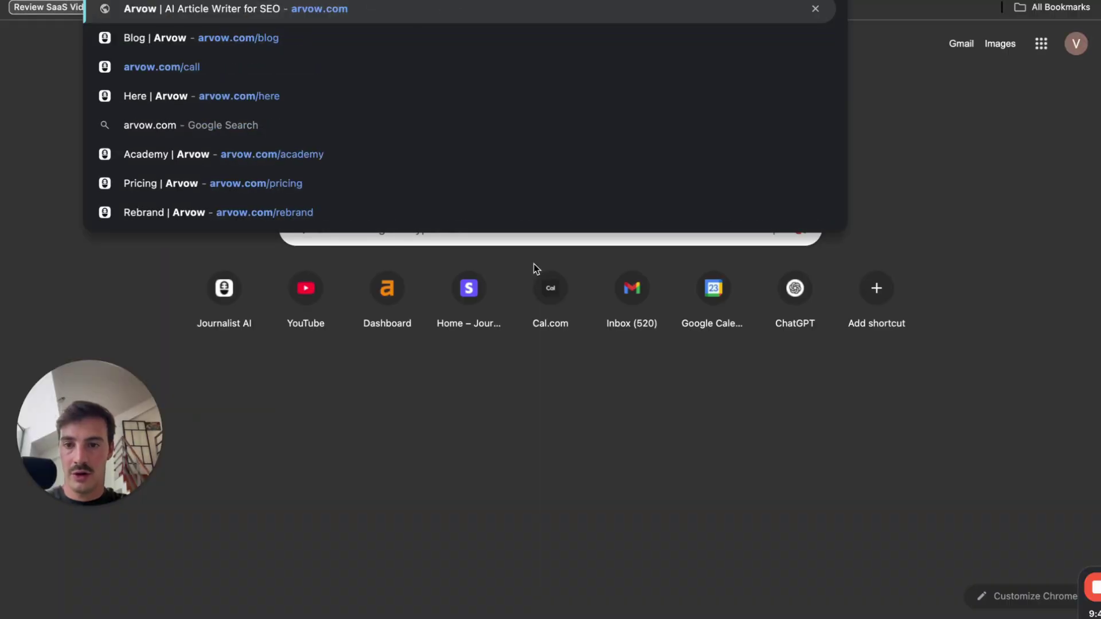
type("/squarespace")
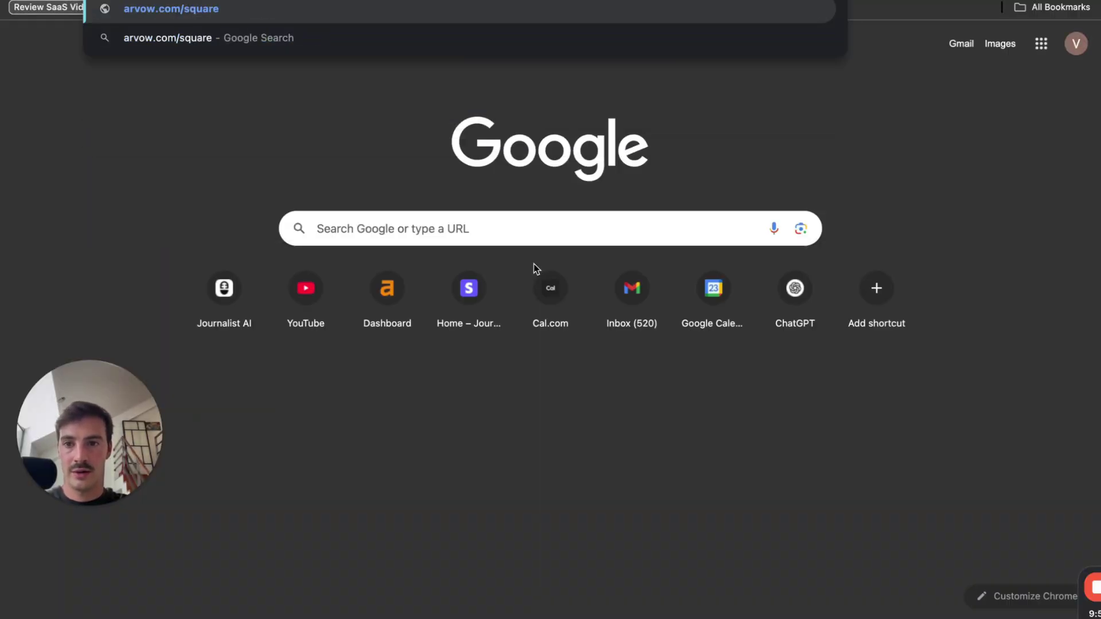
key("Return")
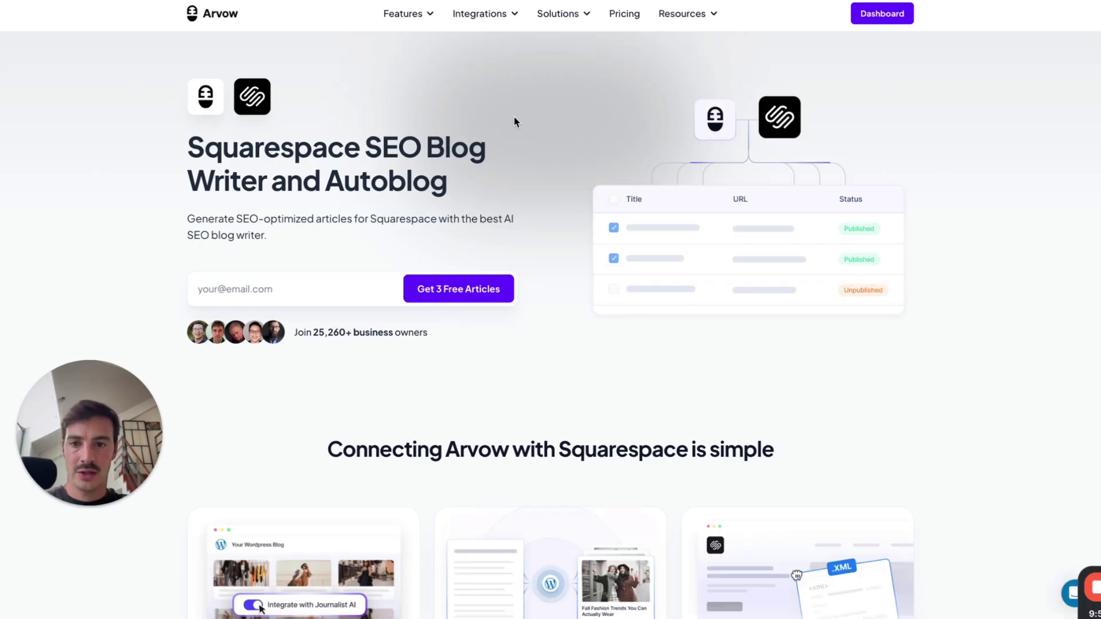
Examine the Squarespace landing page, highlighting its main heading and the "Connecting Arvow with Squarespace is simple" heading
left_click_drag(166, 156, 494, 188)
left_click(467, 13)
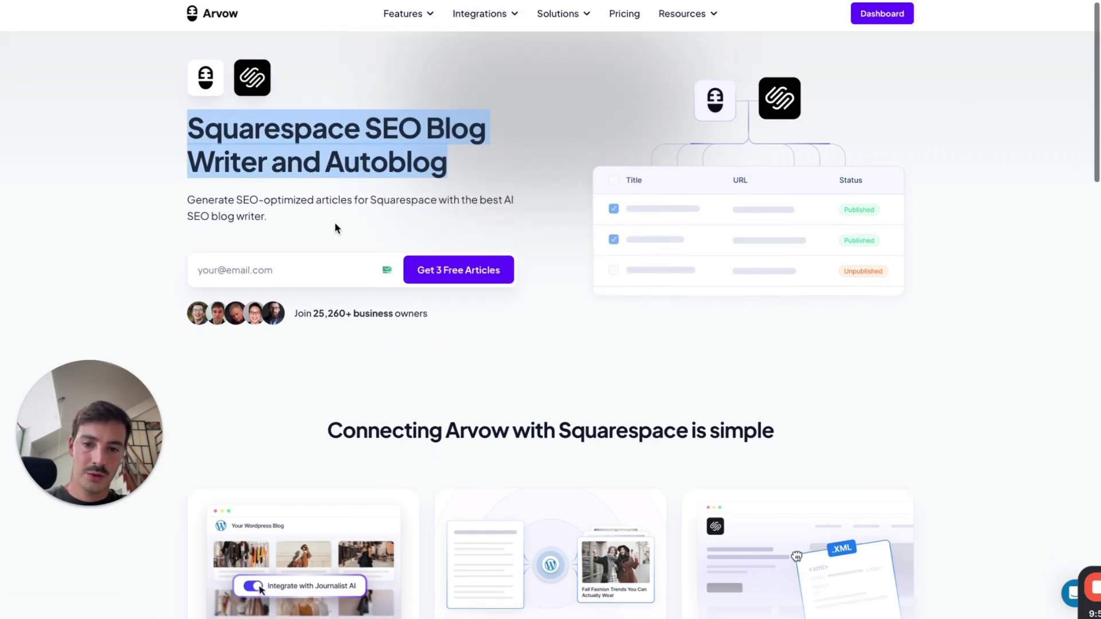
scroll(337, 226, "down", 4)
left_click_drag(368, 232, 682, 248)
scroll(683, 248, "down", 10)
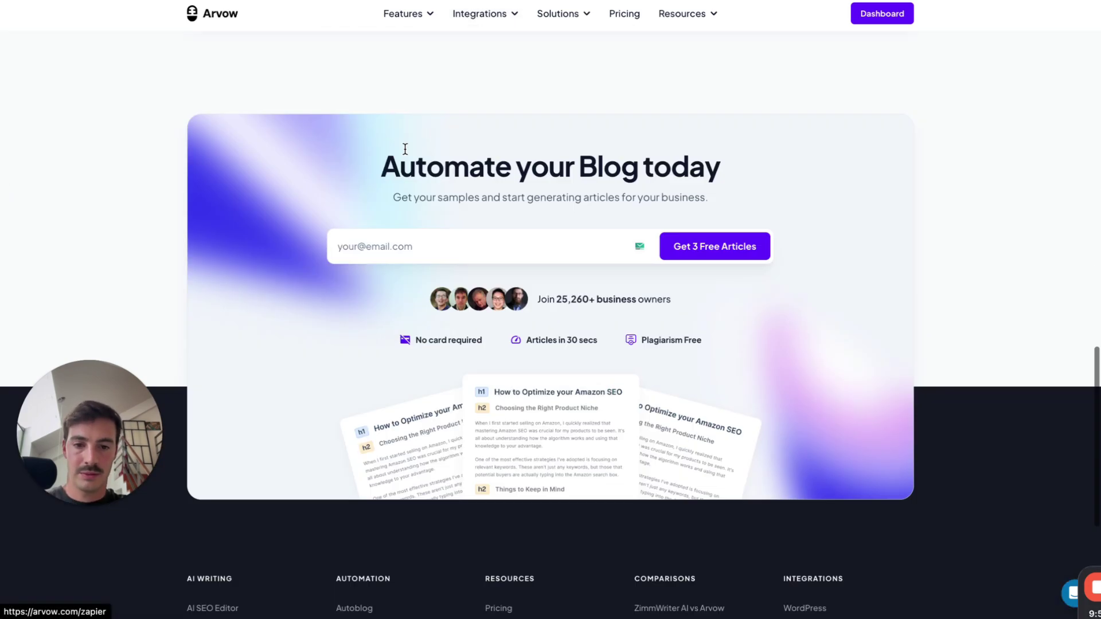
scroll(405, 148, "up", 15)
scroll(679, 52, "down", 1)
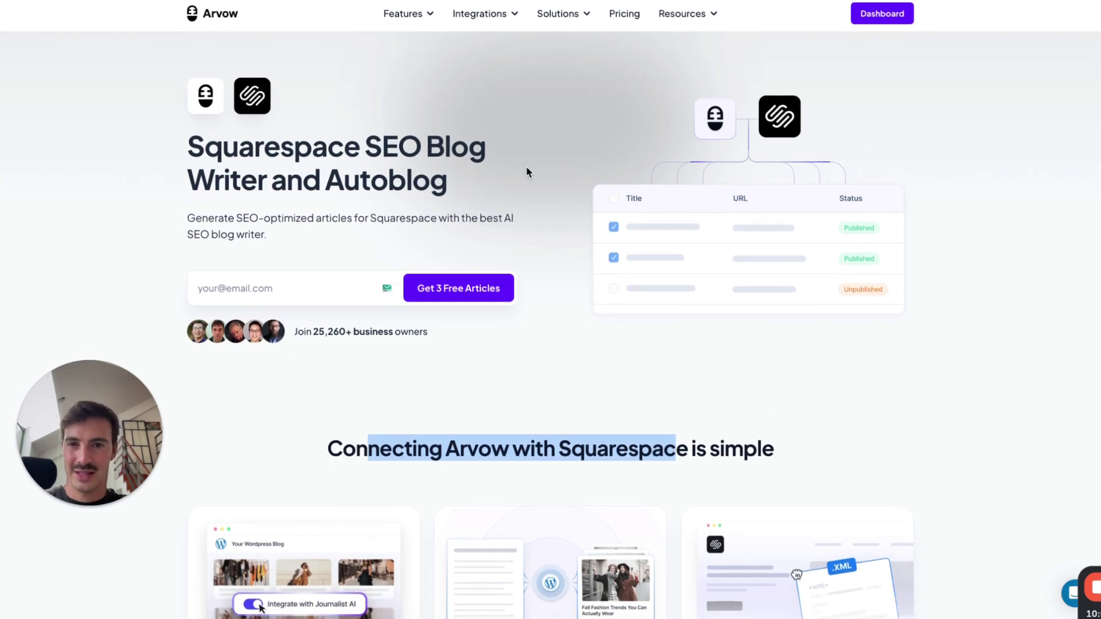
Open Arvow's AI SEO Agent feature page and look through its introduction, demo video and list of technical SEO fixes
left_click(409, 17)
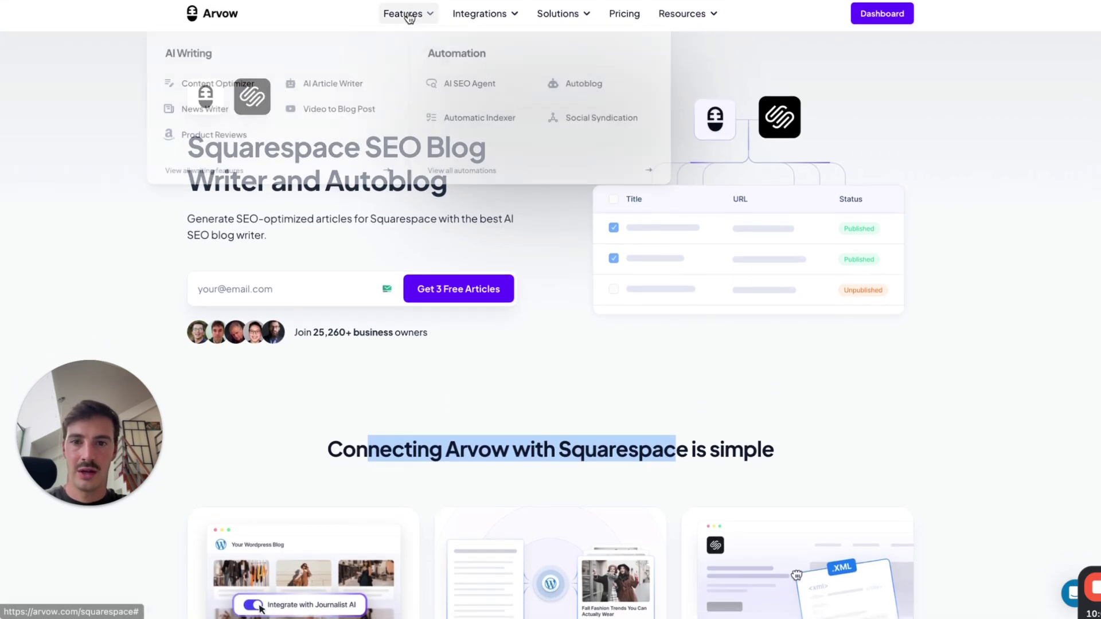
left_click(461, 83)
scroll(534, 146, "down", 2)
scroll(534, 146, "down", 10)
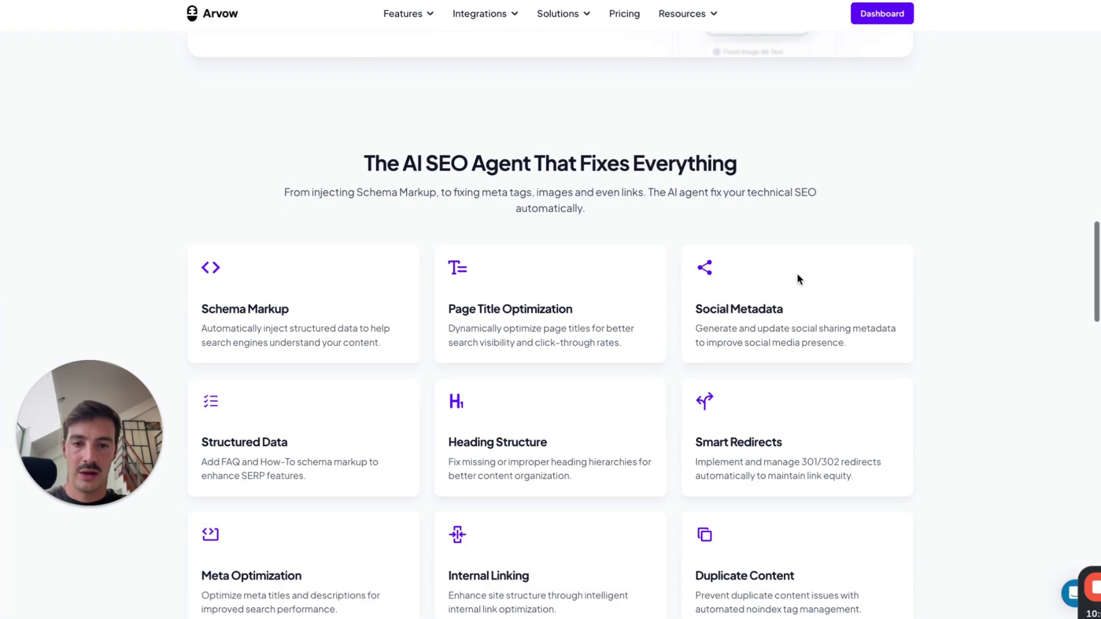
scroll(709, 171, "up", 9)
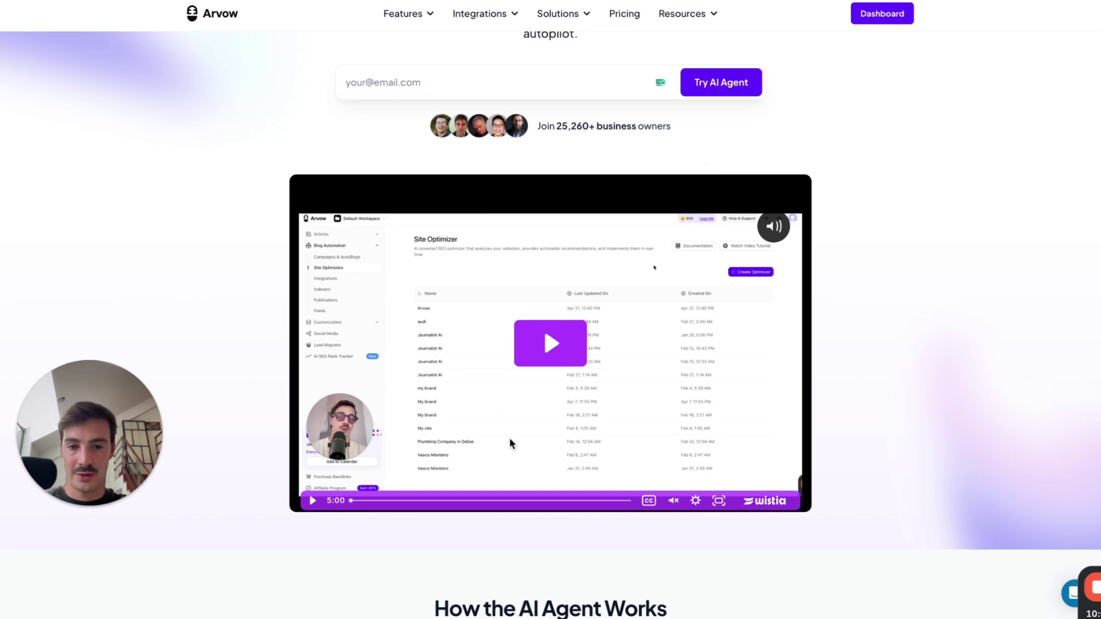
left_click(659, 332)
scroll(697, 268, "up", 5)
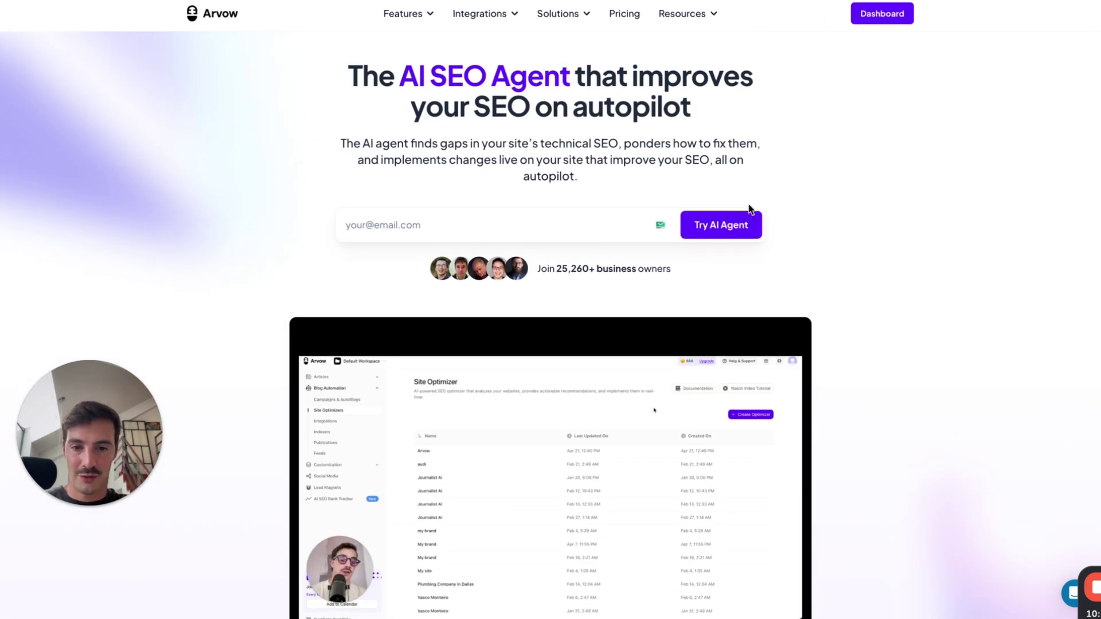
scroll(304, 96, "down", 3)
scroll(269, 74, "down", 20)
scroll(344, 152, "up", 20)
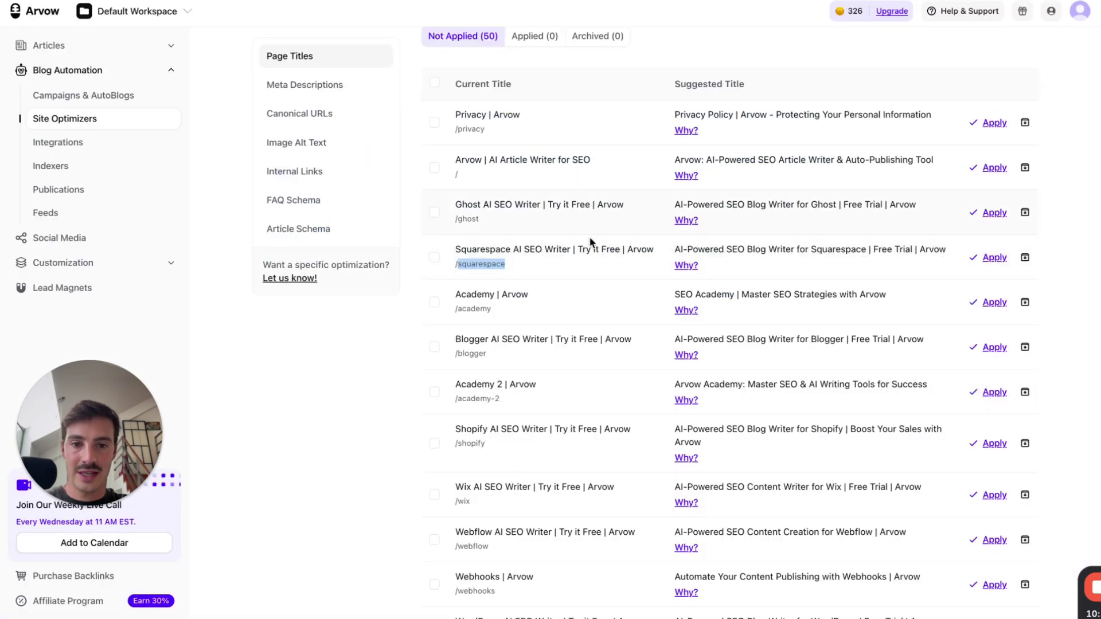
Return to the optimizer's page titles, highlight the suggested title for /squarespace and show the reasoning behind it
left_click(456, 253)
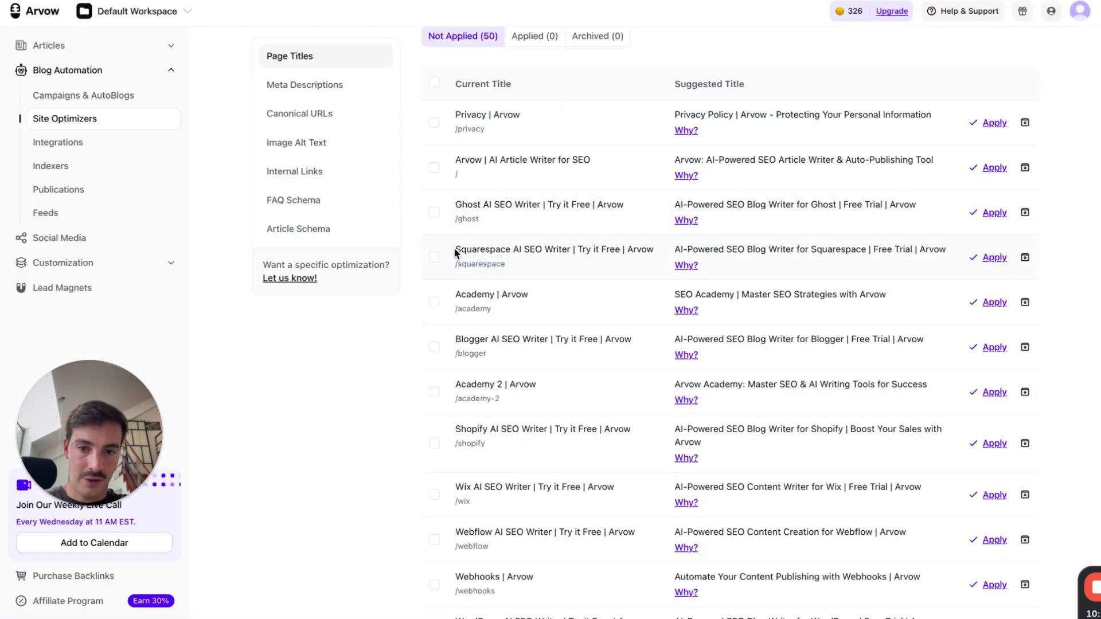
left_click_drag(500, 250, 972, 252)
mouse_move(683, 267)
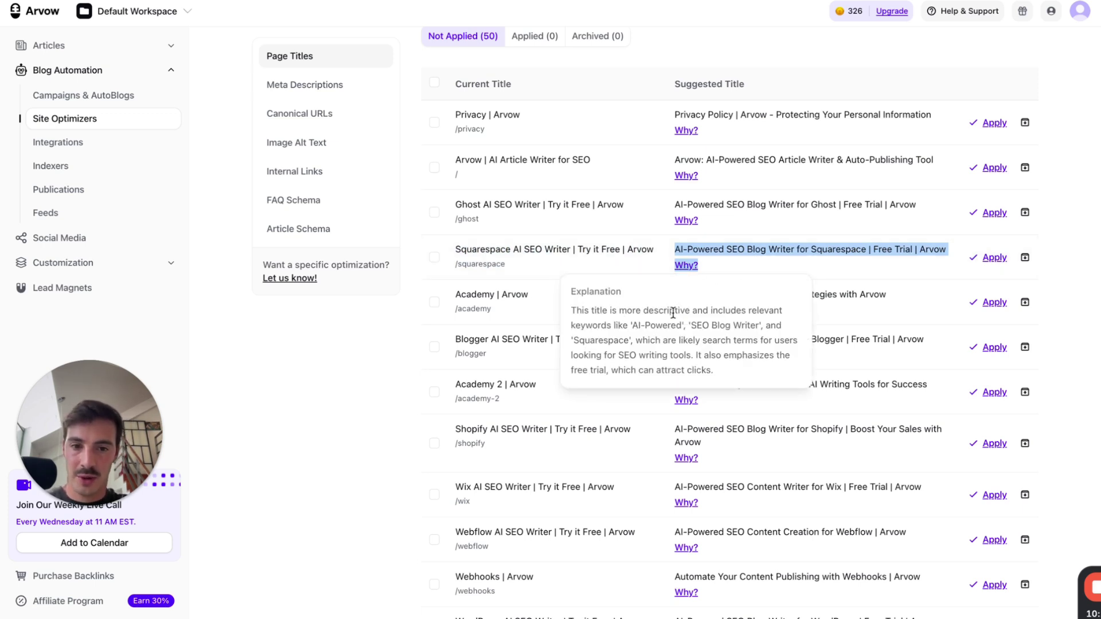
Read the enlarged explanation of the Squarespace title suggestion, highlighting the "AI-Powered" and "Squarespace" keywords and the free trial remark
left_click_drag(637, 328, 660, 326)
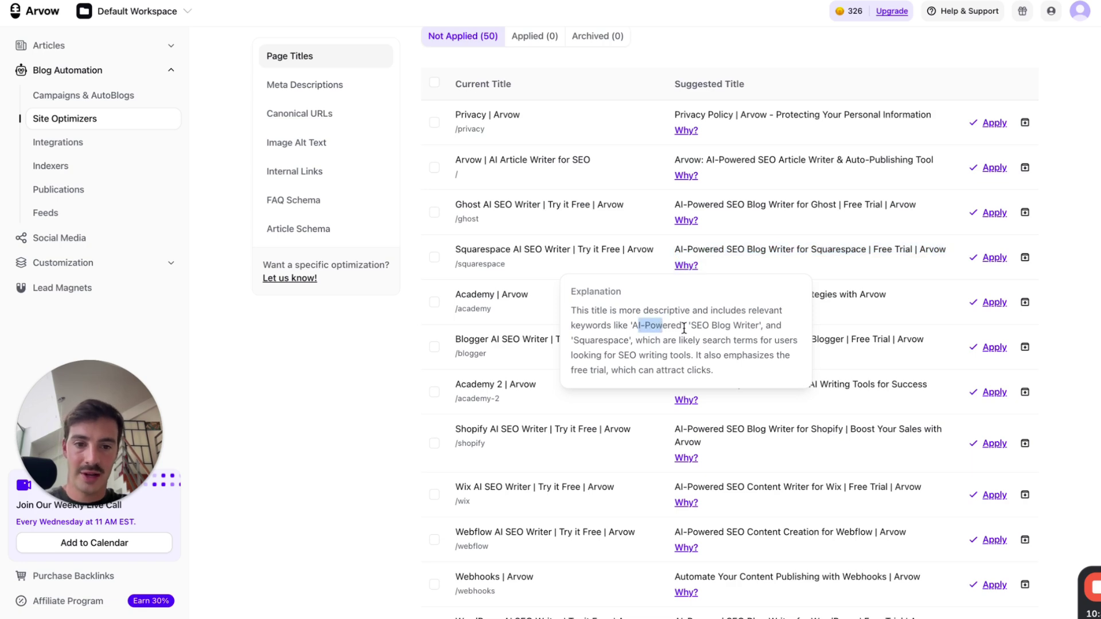
left_click(687, 327)
double_click(610, 340)
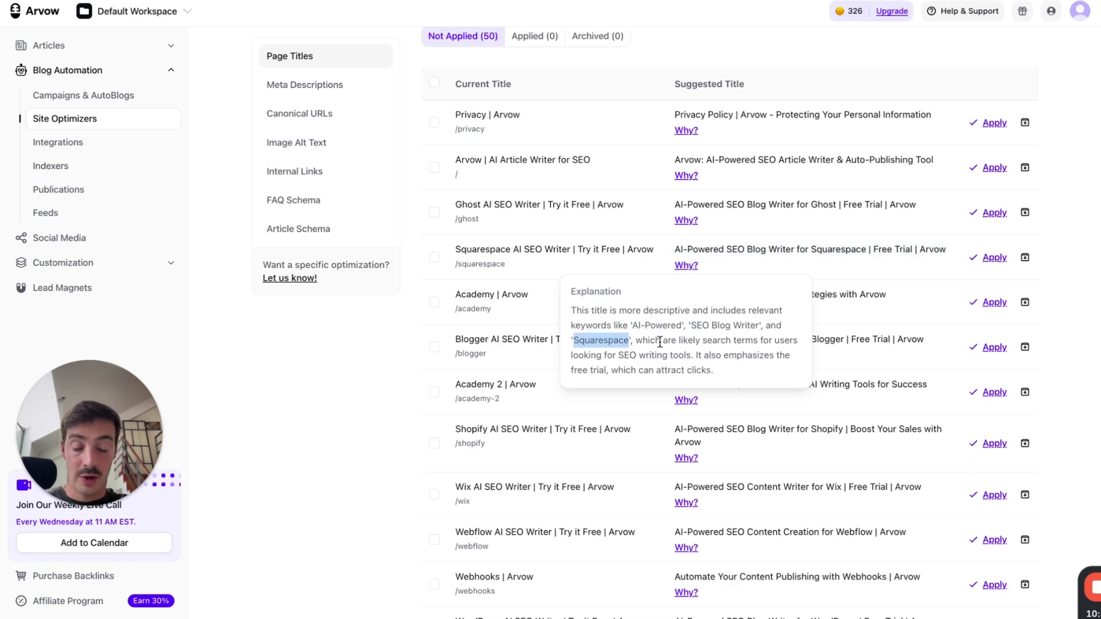
key("ctrl+plus")
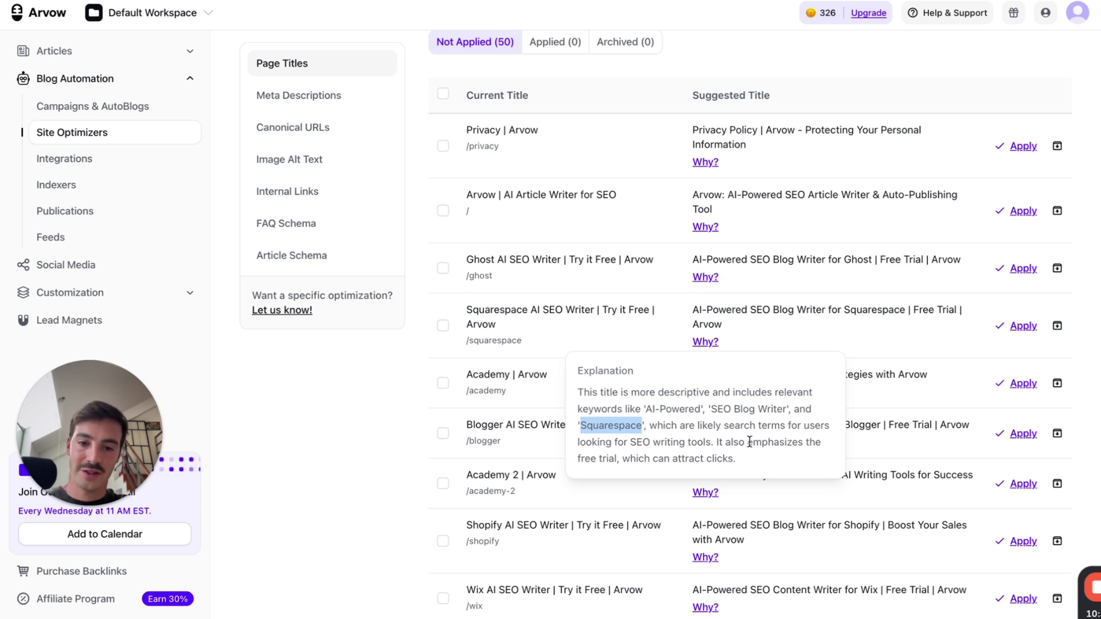
left_click_drag(629, 461, 711, 446)
left_click(770, 391)
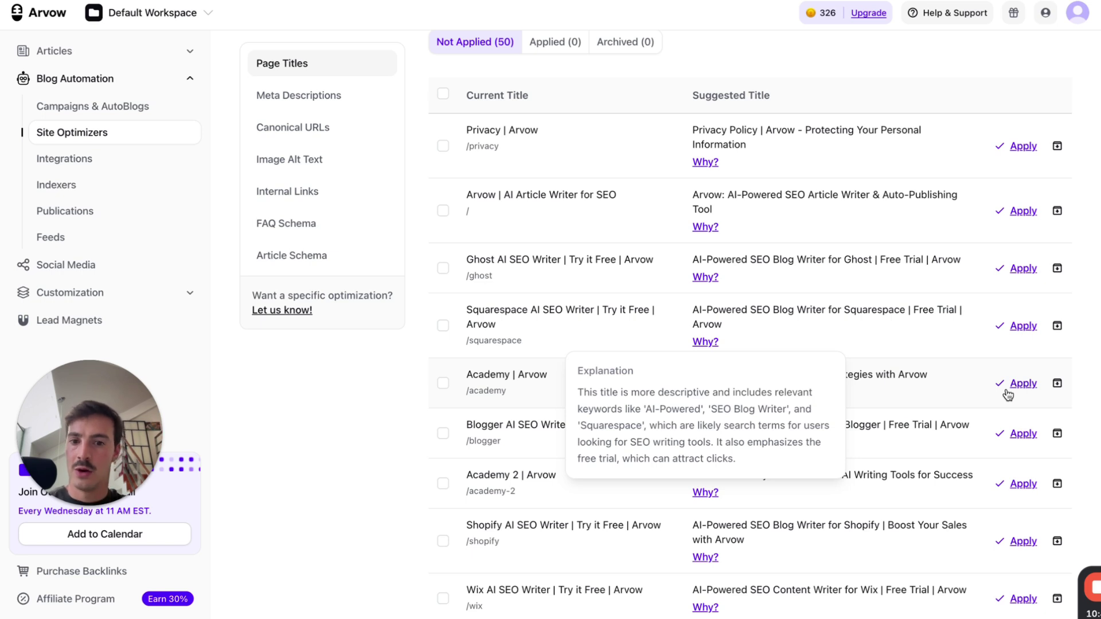
left_click(443, 382)
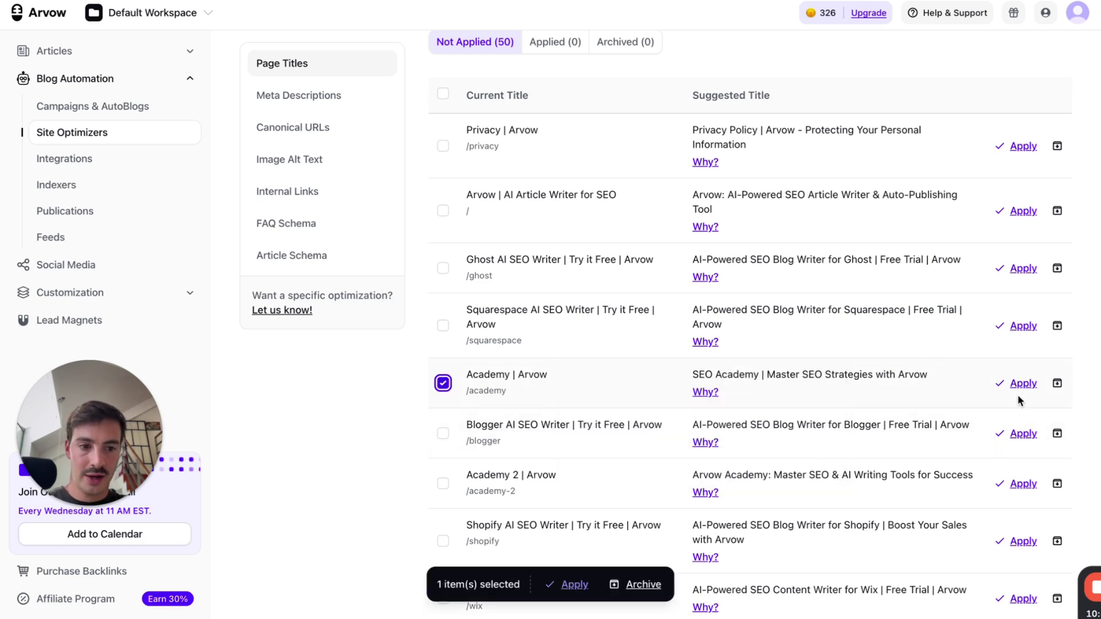
scroll(971, 459, "down", 1)
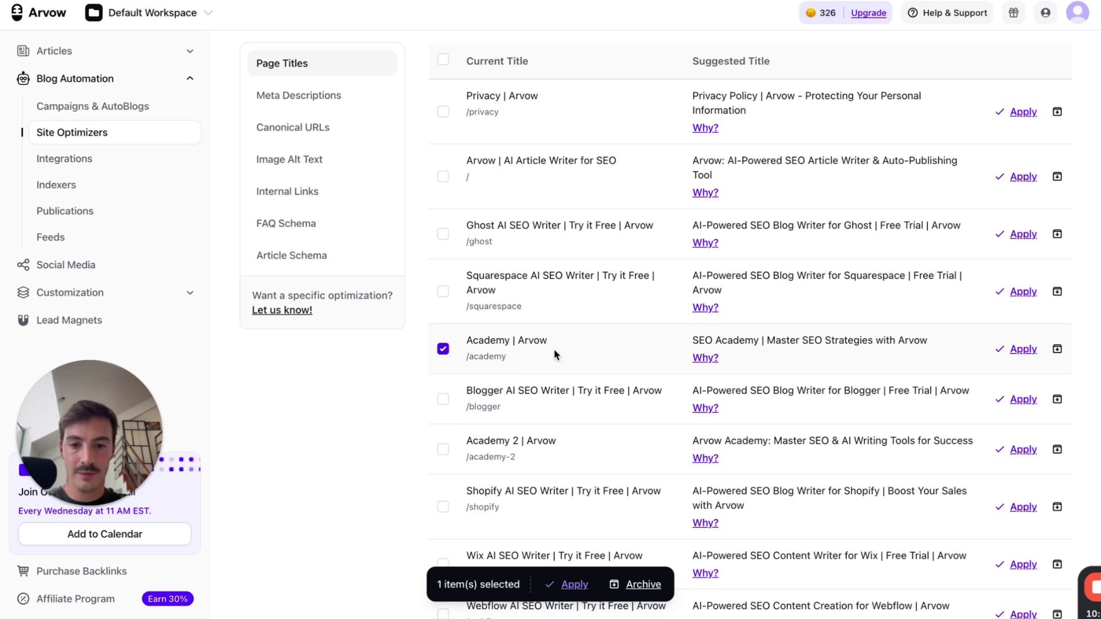
key("ctrl+minus")
key("space")
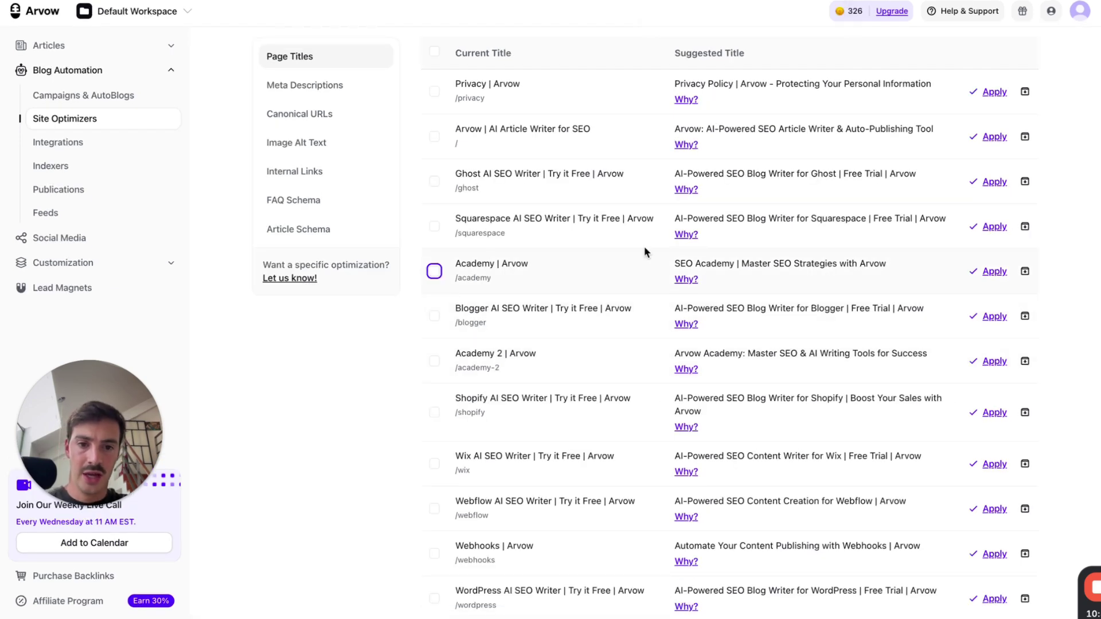
Show the reasoning behind the suggested title for /academy and read its closing remark about the brand name
left_click(688, 280)
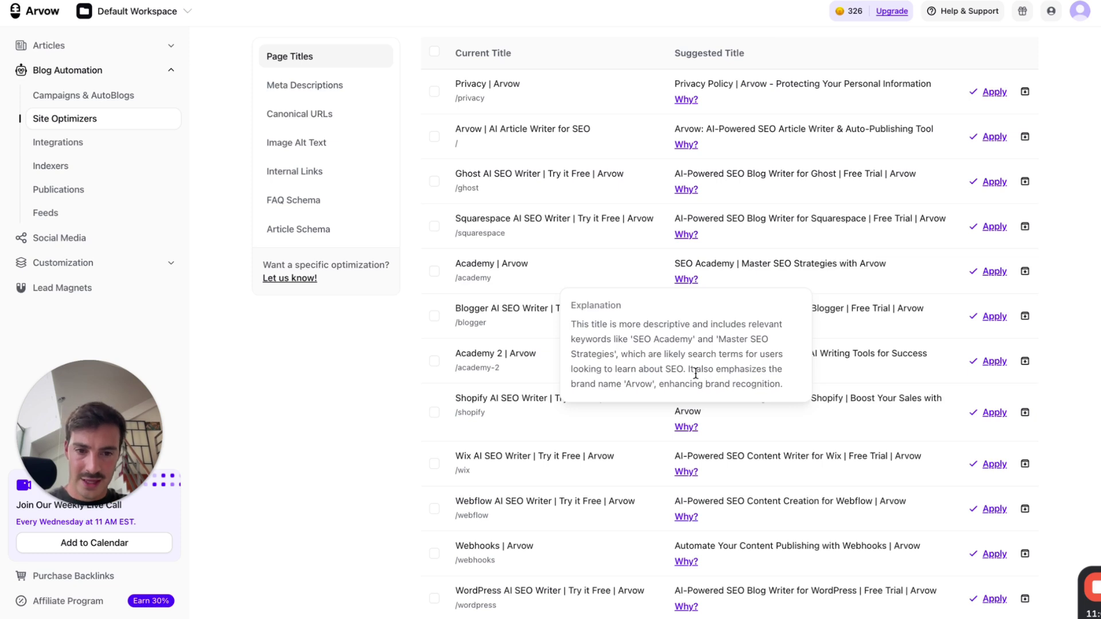
left_click_drag(687, 370, 786, 392)
left_click(745, 387)
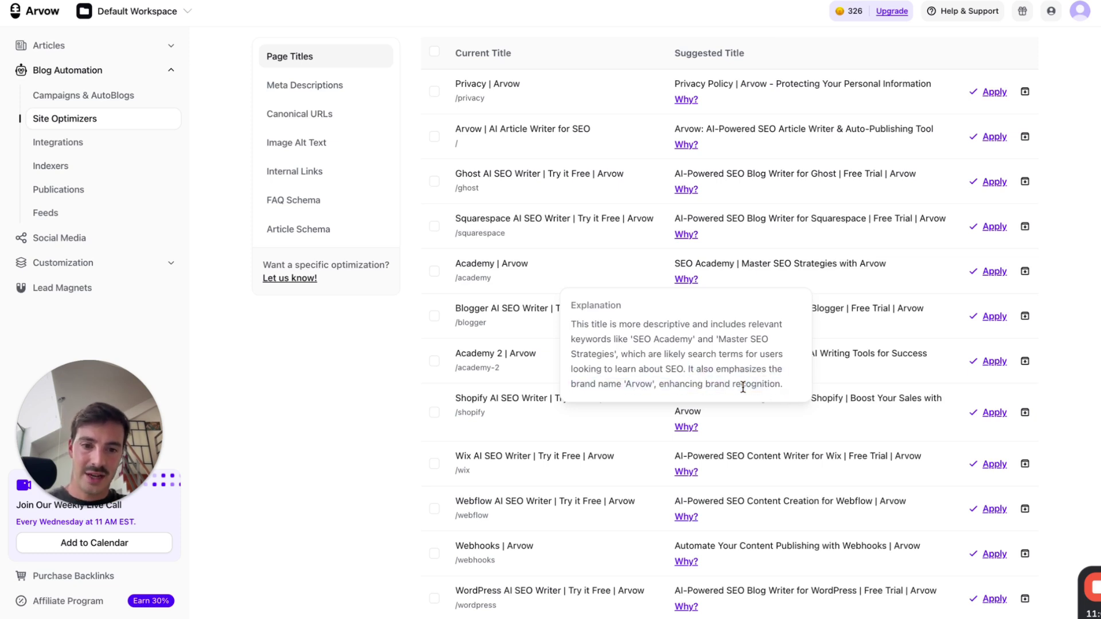
Highlight the free trial remark in the /squarespace title explanation, and circle the handwritten T on the Ahrefs overview
scroll(685, 237, "down", 1)
left_click(686, 223)
left_click_drag(695, 313, 699, 327)
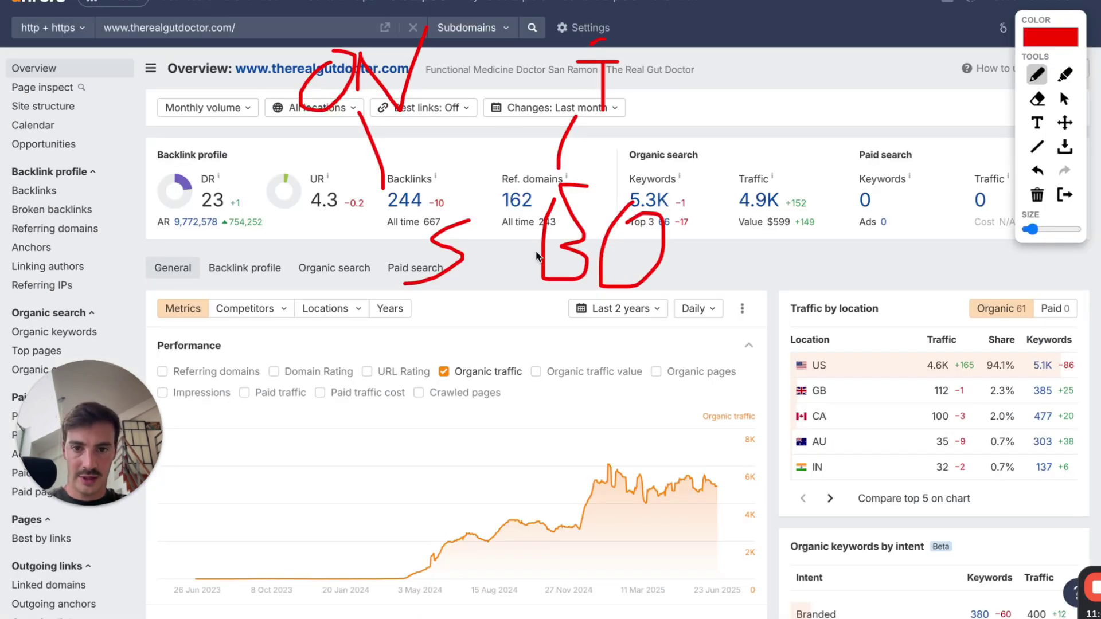
mouse_move(625, 41)
left_mouse_down()
mouse_move(551, 95)
mouse_move(653, 71)
mouse_move(611, 50)
left_mouse_up()
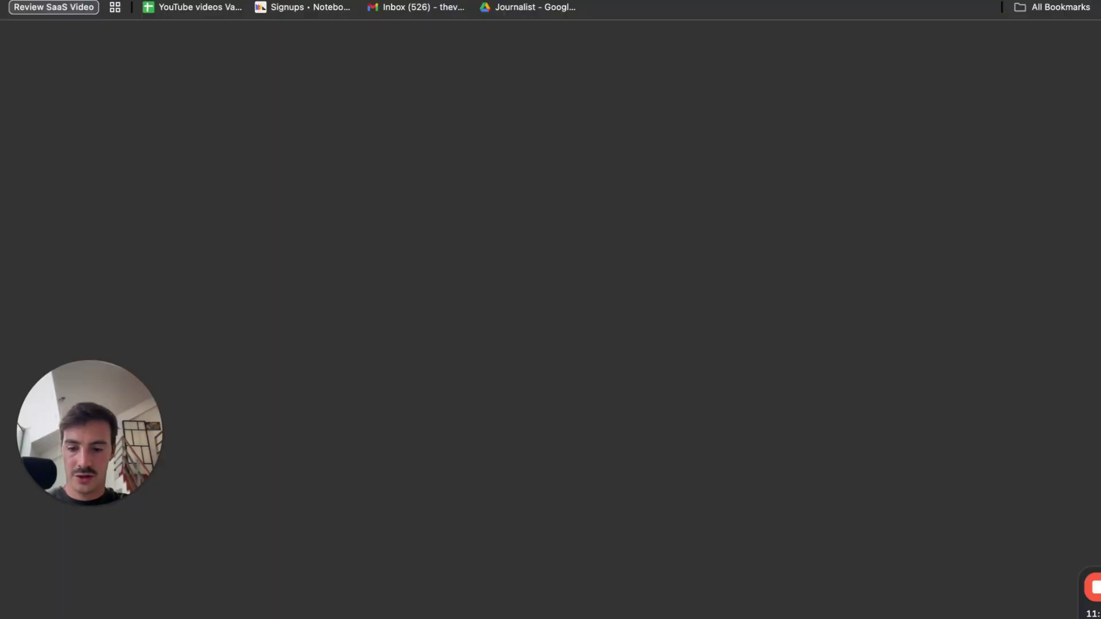
Search Google for "dallas plumber" and go to the organic results for Baker Brothers and Dallas Plumbing
type("dallas plumber")
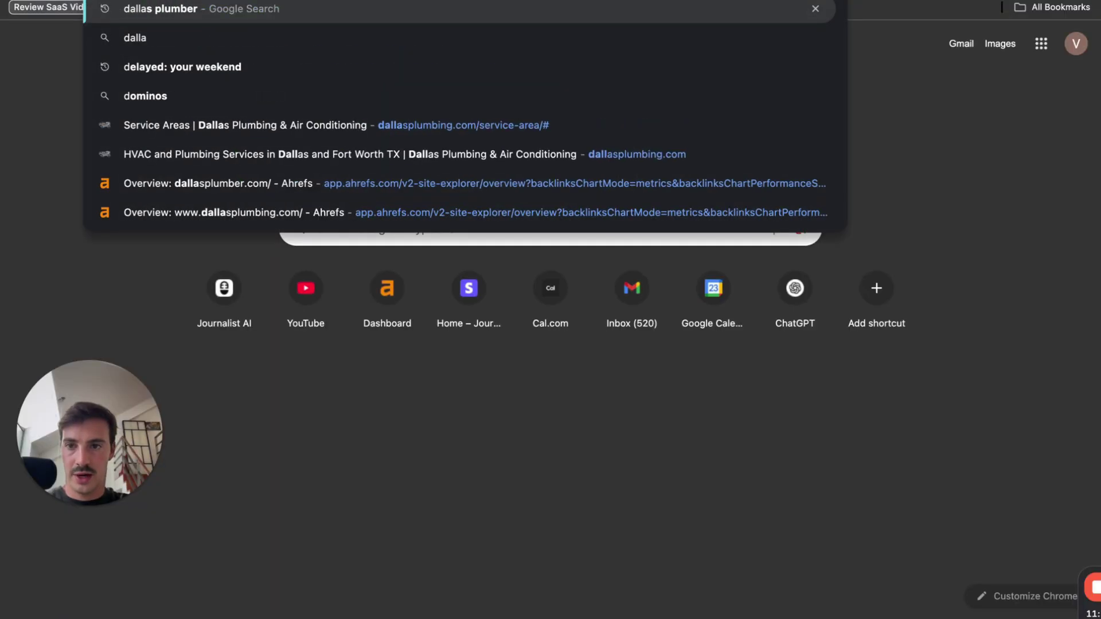
key("Return")
scroll(651, 210, "down", 15)
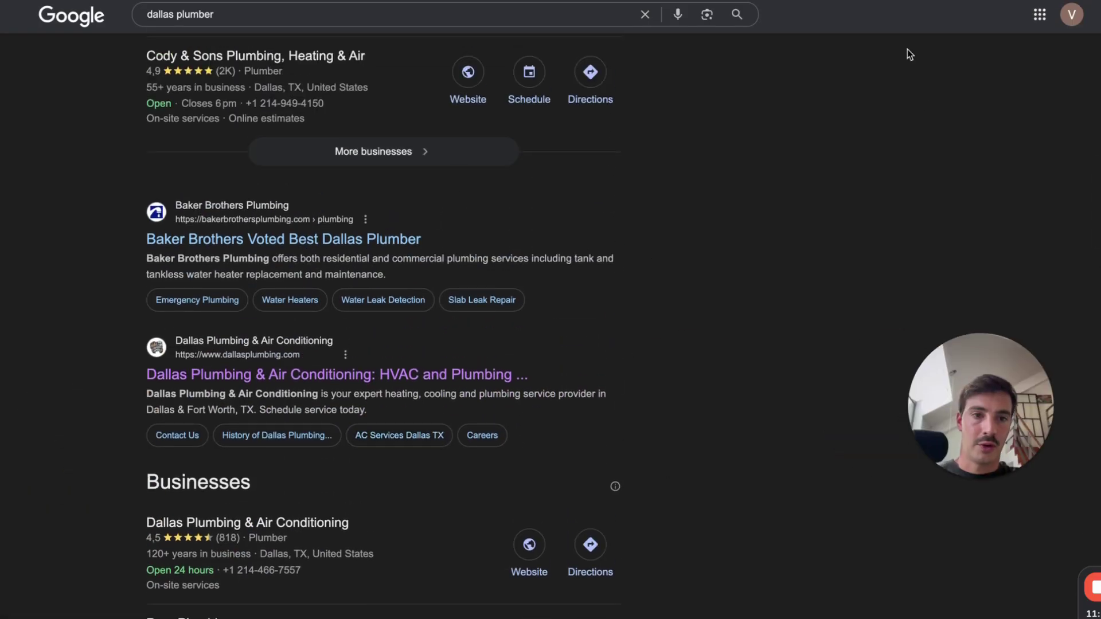
Draw red arrows to the Baker Brothers and Dallas Plumbing results, circle Baker Brothers and mark the cut-off end of the Dallas Plumbing title
key("alt+shift+d")
left_click_drag(29, 250, 121, 251)
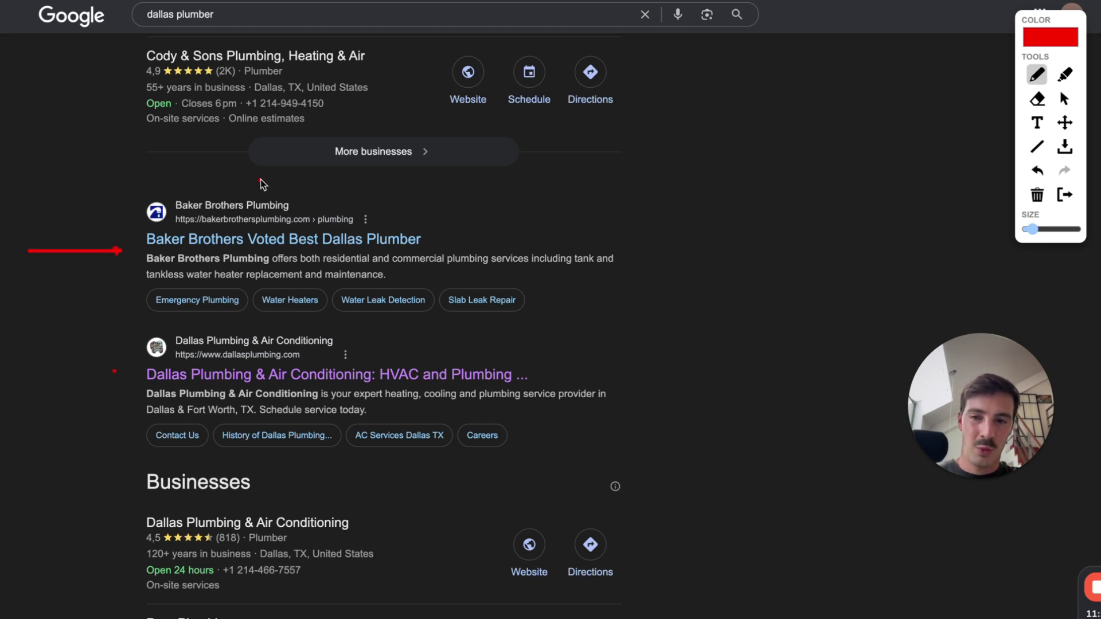
mouse_move(264, 180)
left_mouse_down()
mouse_move(120, 248)
mouse_move(393, 322)
mouse_move(385, 166)
mouse_move(236, 163)
left_mouse_up()
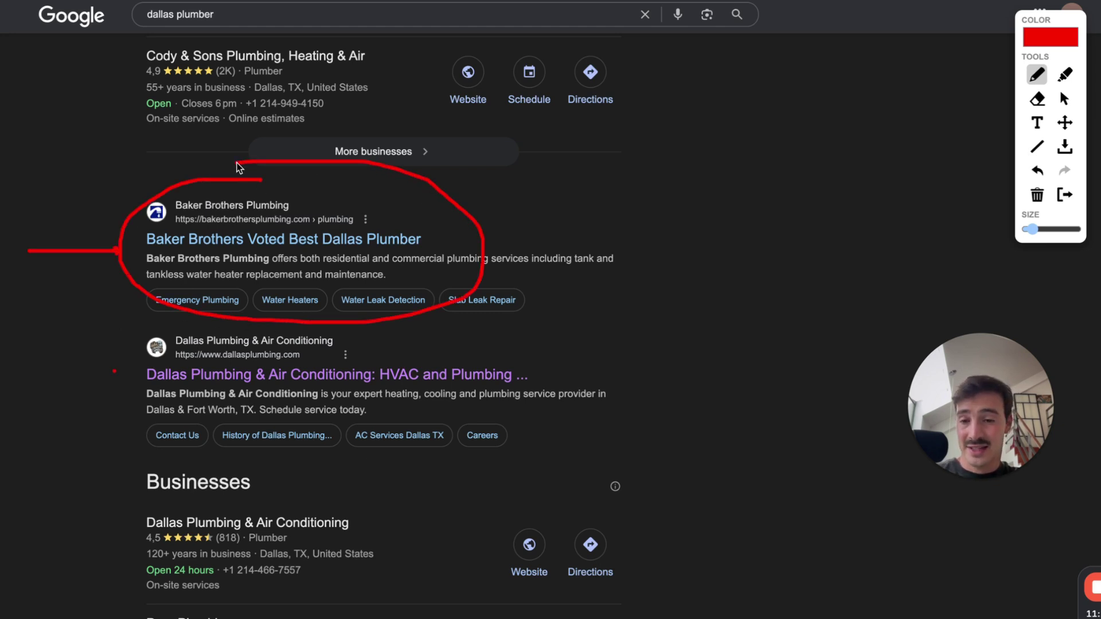
left_click_drag(108, 377, 141, 376)
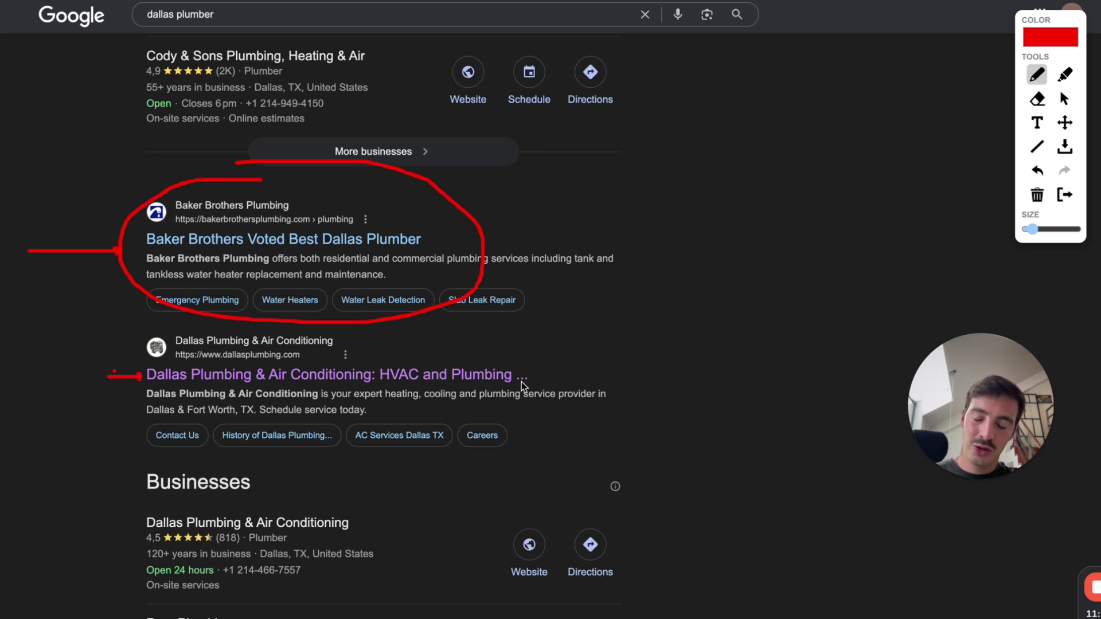
left_click_drag(518, 379, 560, 380)
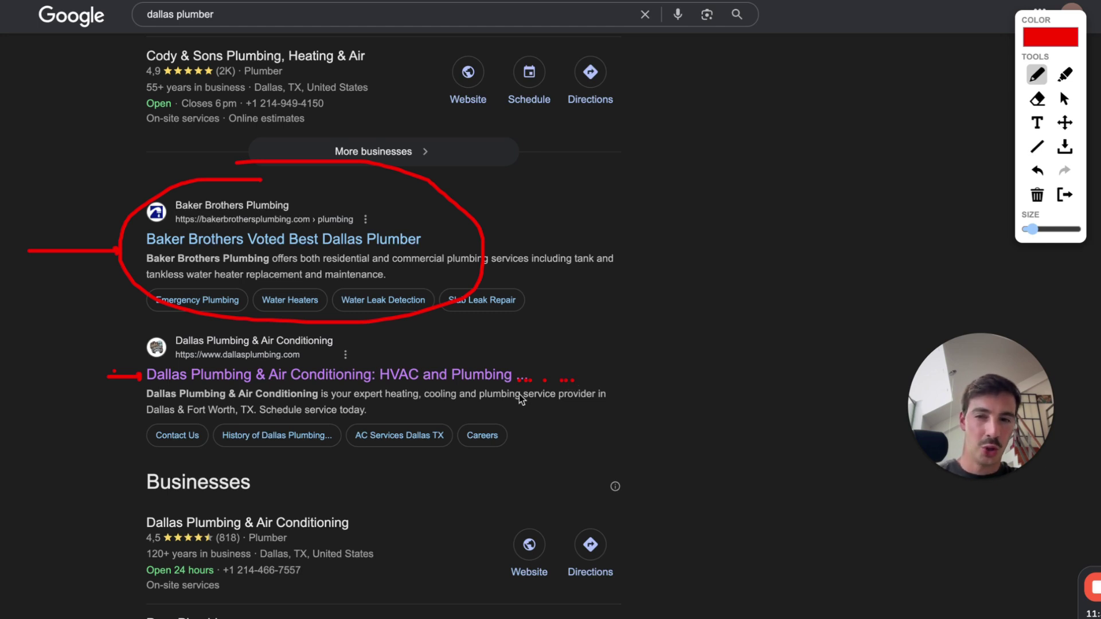
Draw an arrow to the end of the Baker Brothers title and dots at the start of its title and description
left_click_drag(538, 242, 426, 245)
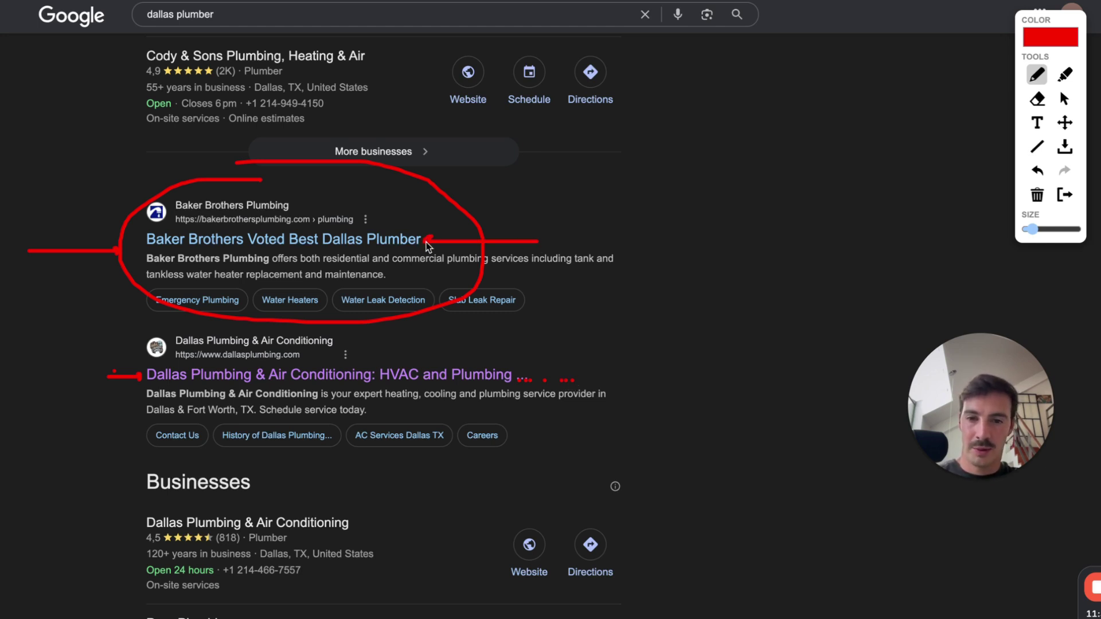
left_click(140, 242)
left_click(140, 266)
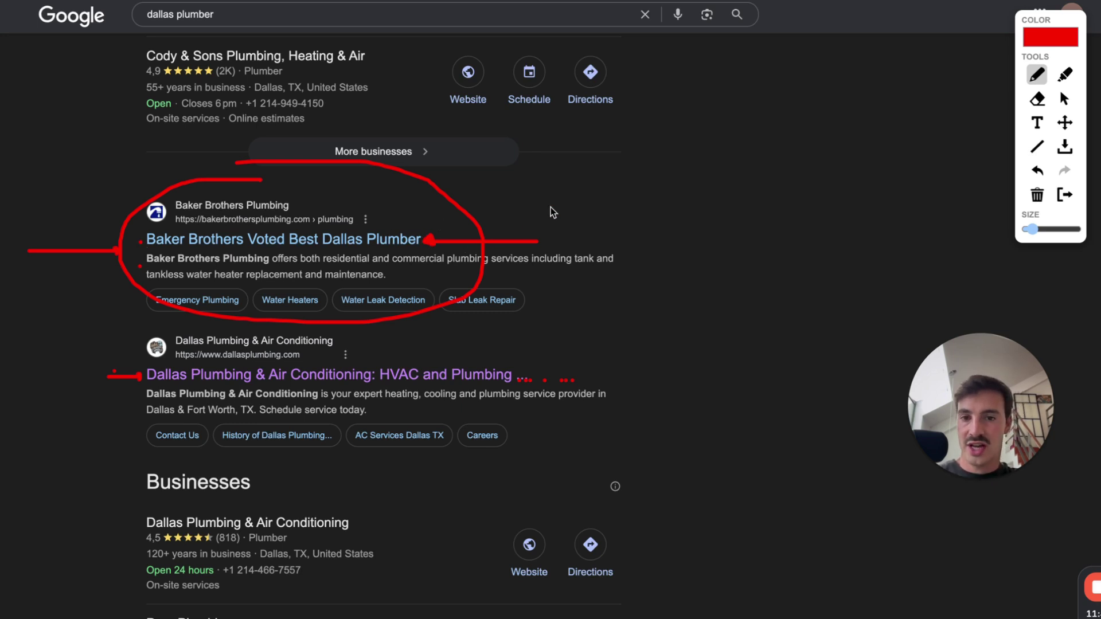
Handwrite "SEO" and "CTR" beside the results, underline the Baker Brothers title and description, and close the annotation overlay
left_click_drag(669, 155, 656, 191)
mouse_move(715, 152)
left_mouse_down()
mouse_move(717, 189)
mouse_move(727, 150)
mouse_move(748, 160)
left_mouse_up()
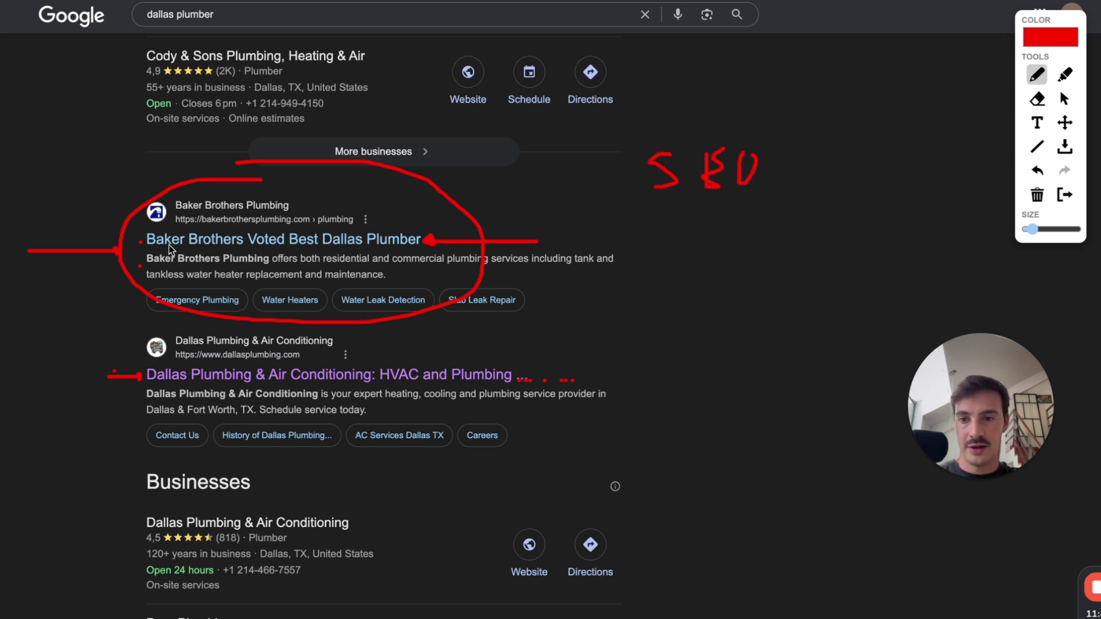
left_click_drag(158, 245, 375, 244)
left_click_drag(153, 265, 244, 267)
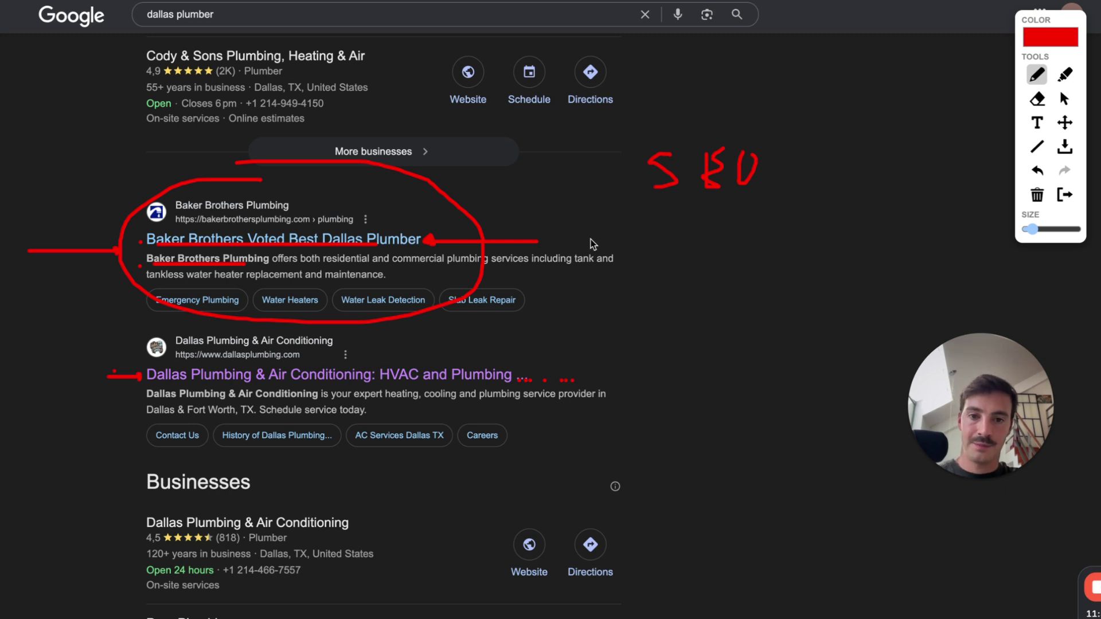
mouse_move(714, 247)
left_mouse_down()
mouse_move(690, 270)
mouse_move(729, 279)
mouse_move(756, 257)
mouse_move(749, 279)
mouse_move(811, 271)
left_mouse_up()
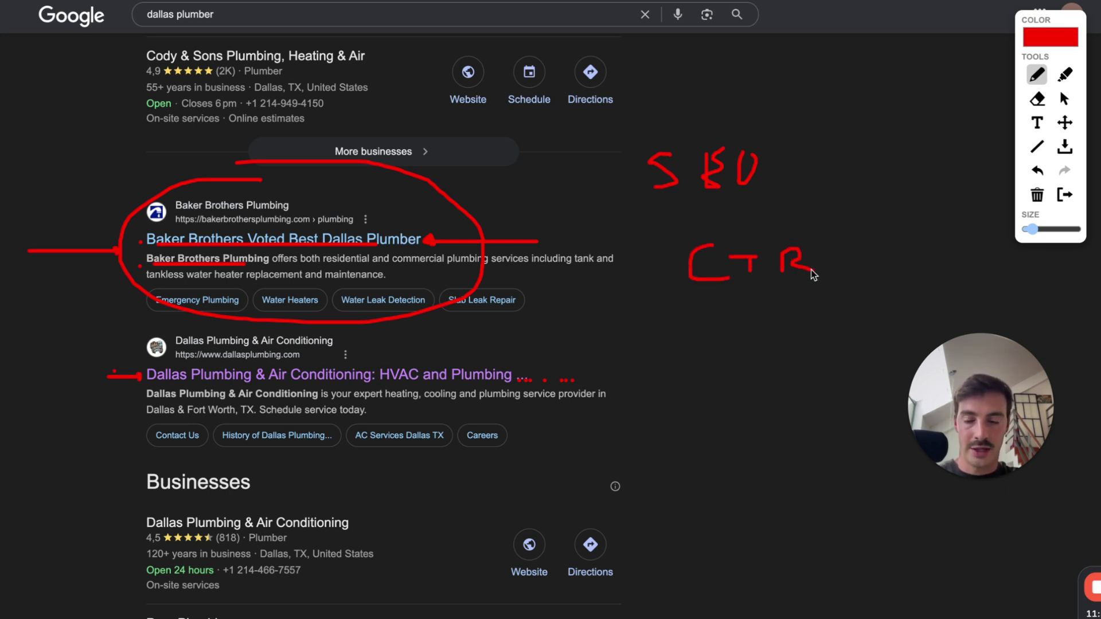
left_click(1064, 195)
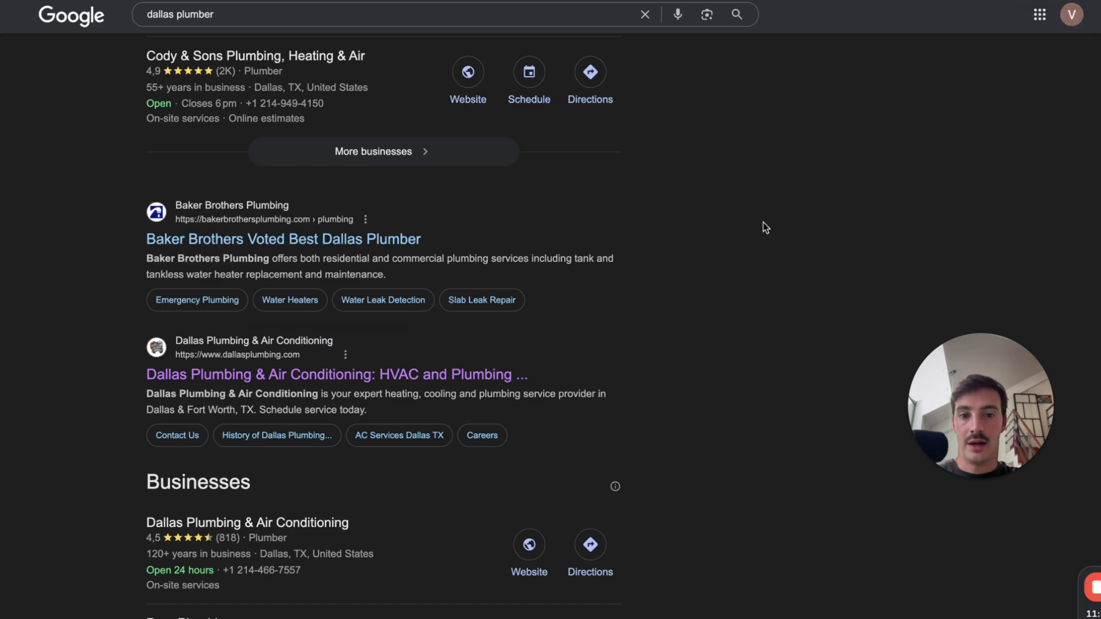
Look through the remaining plumber results, highlighting the Sponsored label of the Ernie's Plumbing ad and browsing its images
scroll(748, 207, "down", 20)
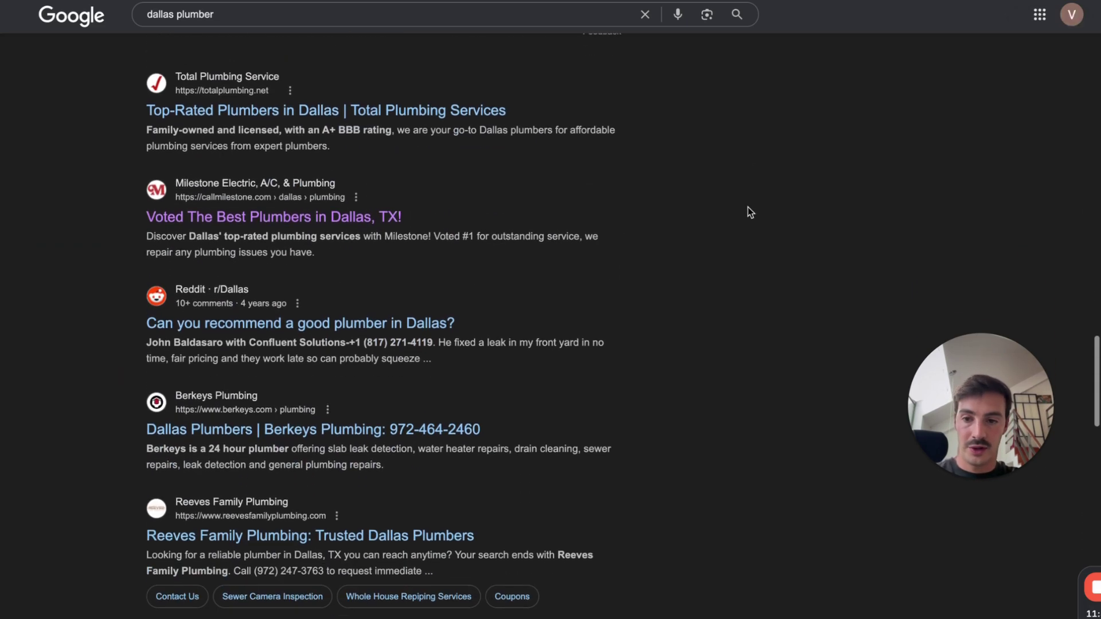
scroll(748, 208, "down", 10)
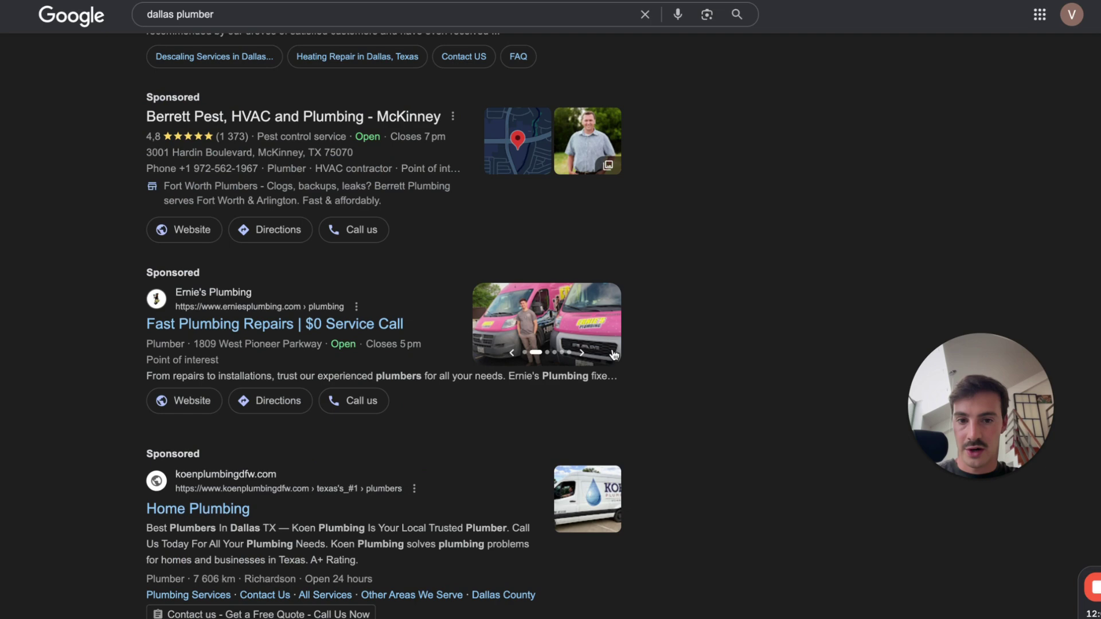
left_click(582, 353)
left_click_drag(138, 280, 201, 274)
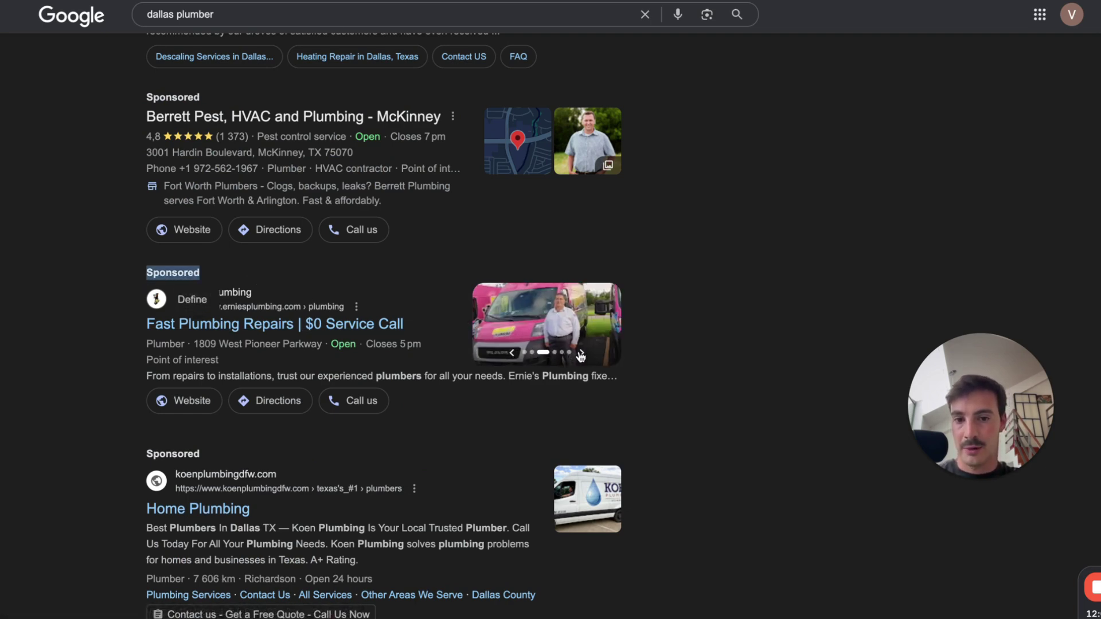
left_click(582, 354)
left_click(582, 354)
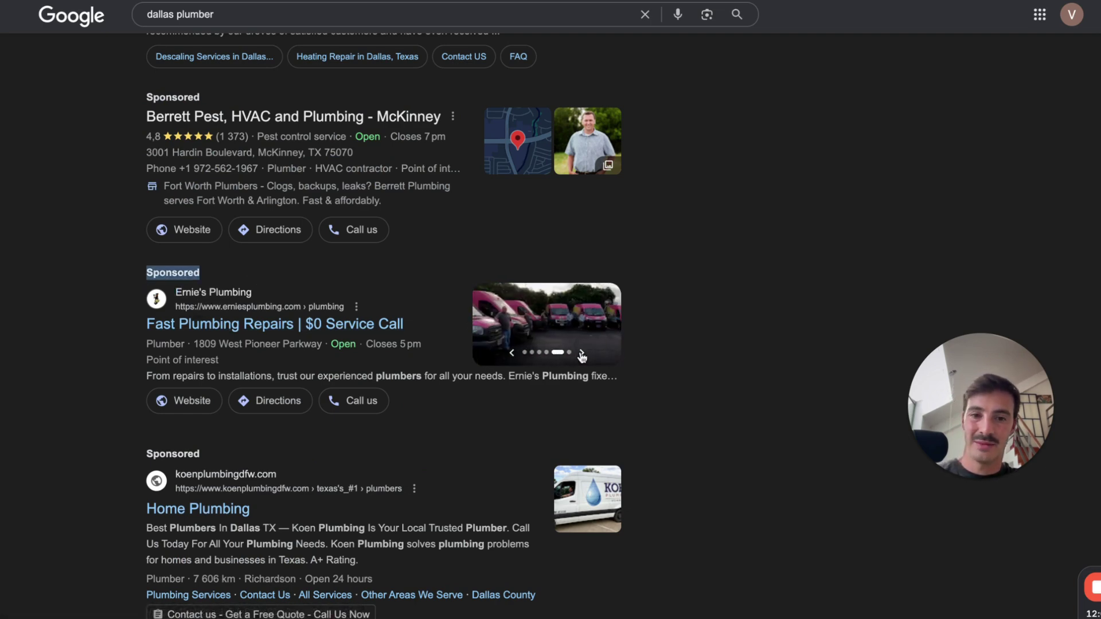
left_click(582, 354)
scroll(869, 253, "up", 1)
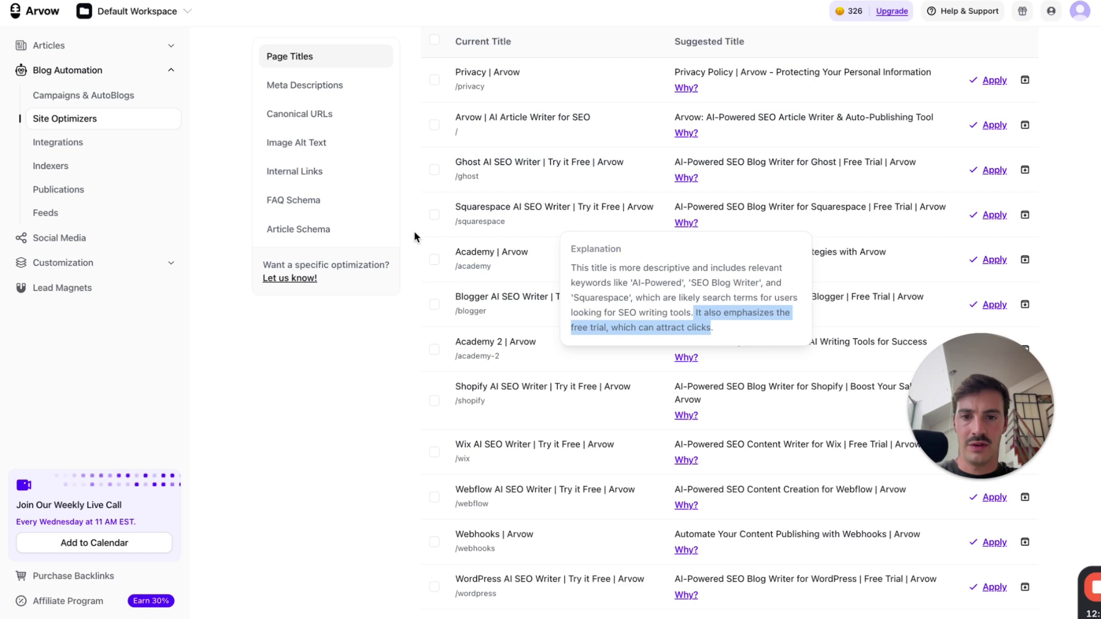
Look through the Arvow Site Optimizer's meta description, canonical URL and image alt text suggestions
left_click(298, 85)
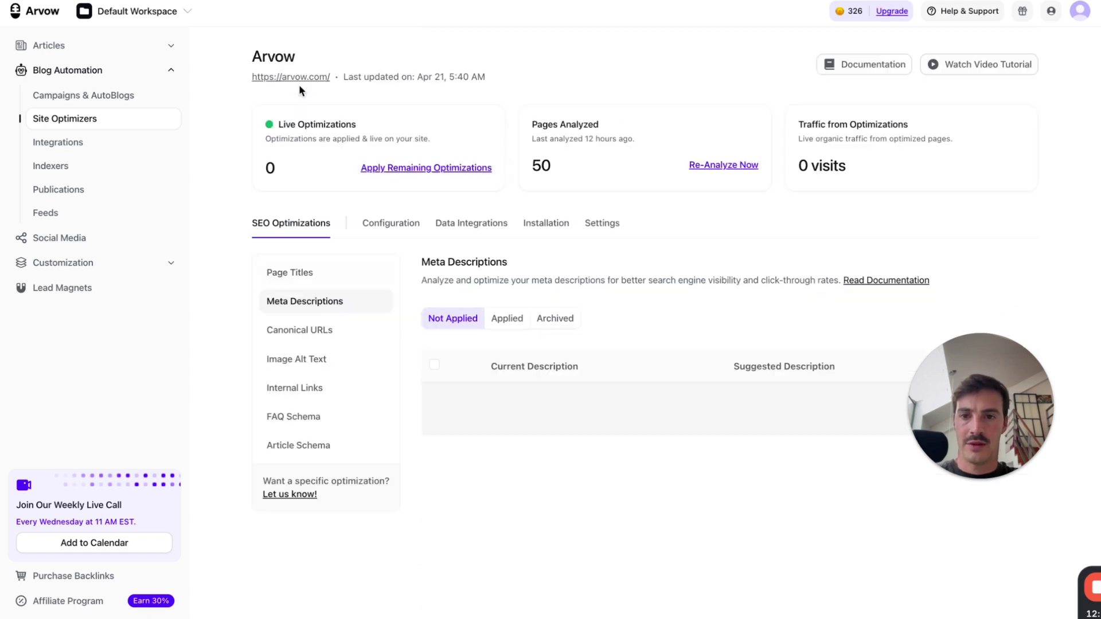
left_click(332, 337)
left_click(331, 359)
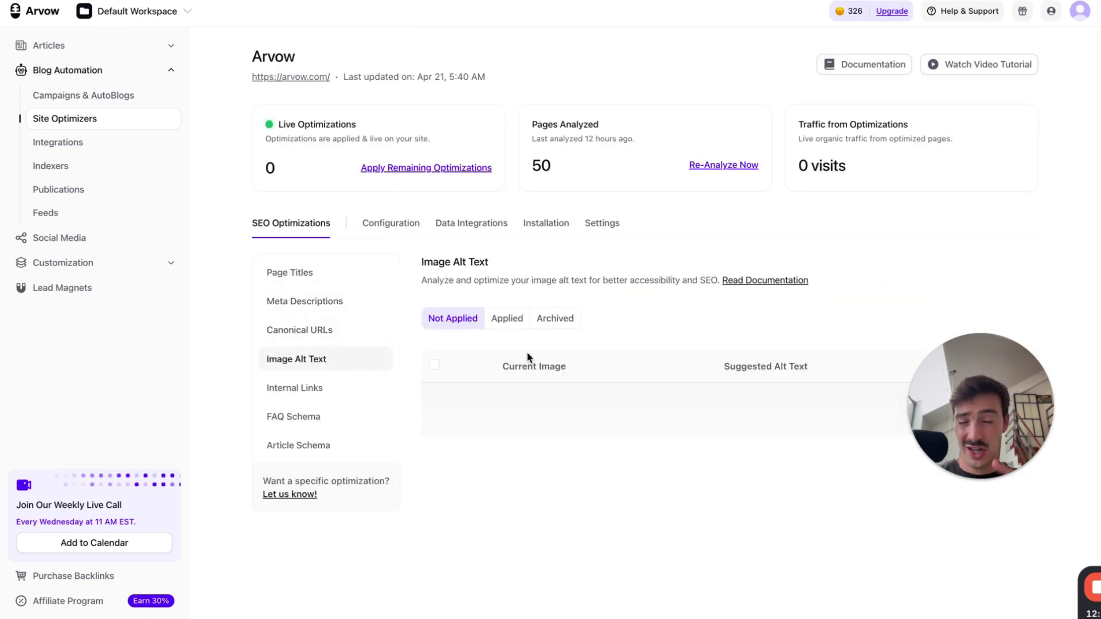
scroll(574, 298, "down", 5)
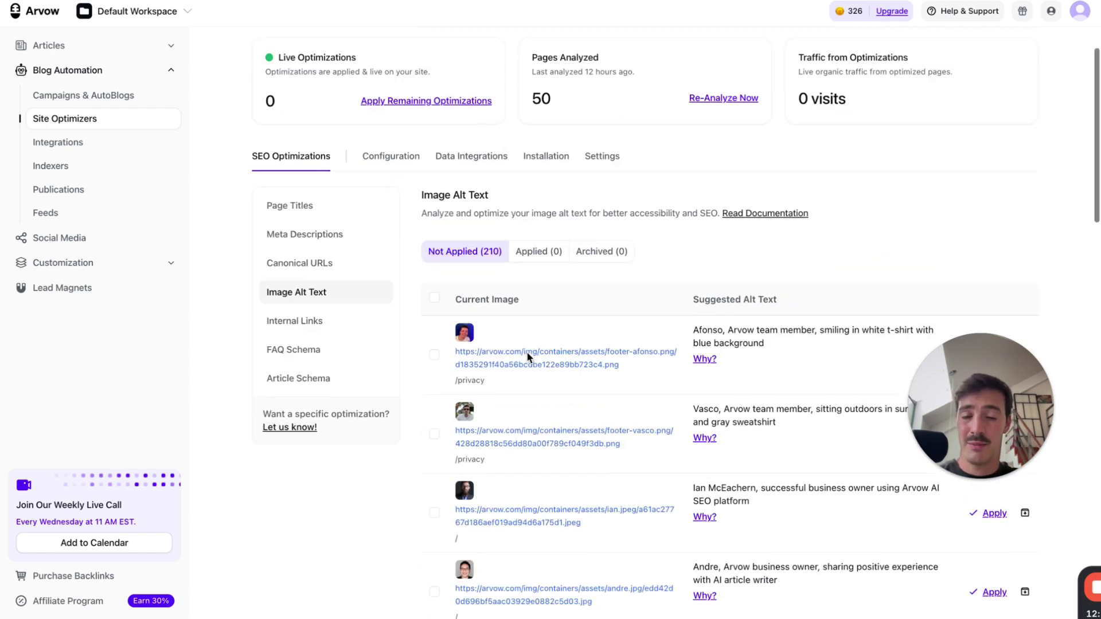
scroll(583, 273, "up", 3)
scroll(583, 273, "up", 2)
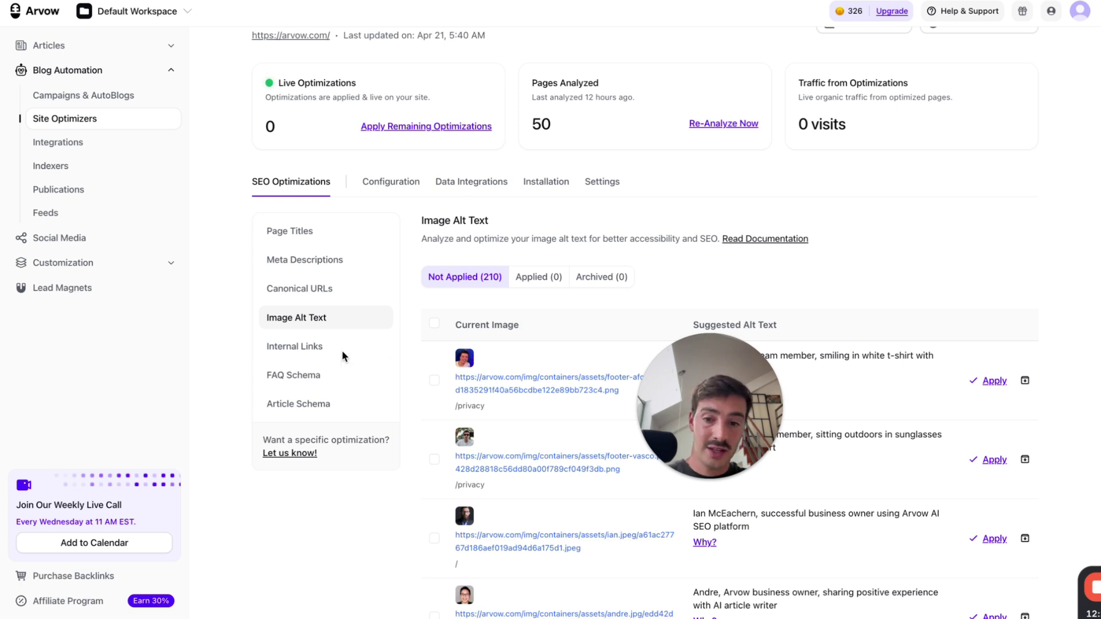
scroll(342, 351, "up", 1)
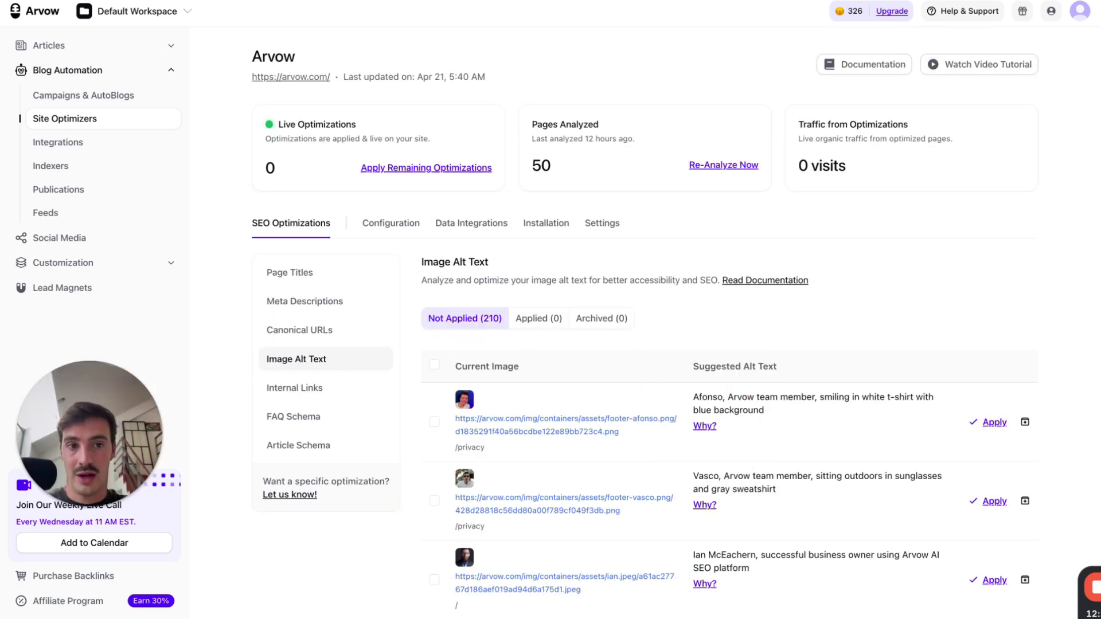
key("alt+shift+d")
left_click(1068, 174)
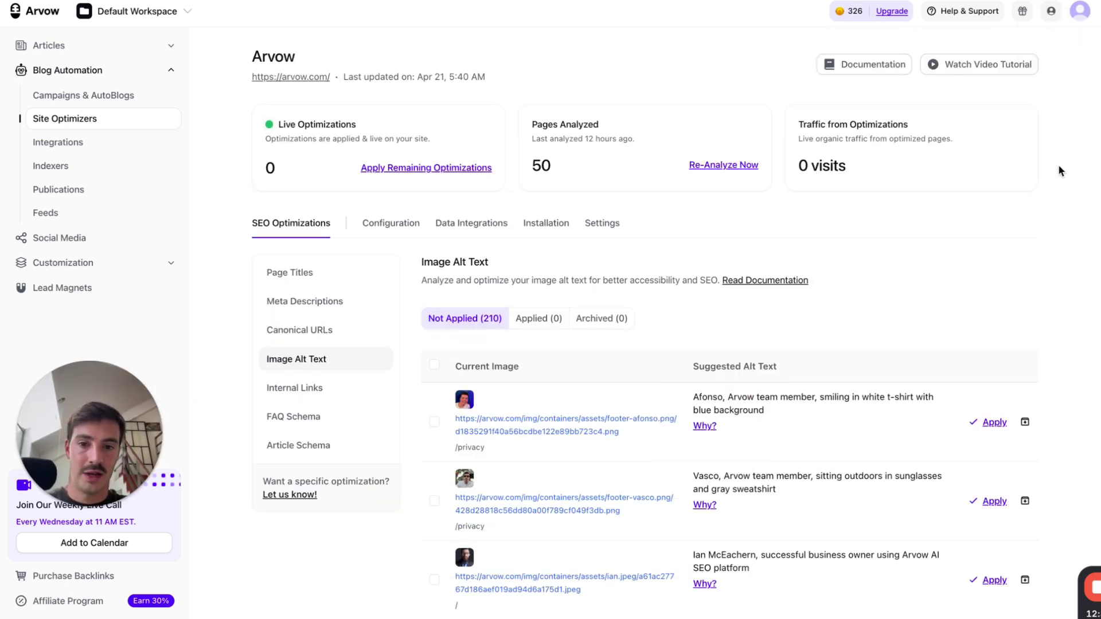
Open the internal link suggestions and sketch four red page boxes joined by link lines over them
left_click(341, 395)
key("alt+shift+d")
mouse_move(522, 183)
left_mouse_down()
mouse_move(601, 229)
mouse_move(531, 192)
left_mouse_up()
left_click_drag(665, 189, 655, 225)
mouse_move(833, 211)
left_mouse_down()
mouse_move(898, 220)
mouse_move(821, 157)
mouse_move(699, 232)
left_mouse_up()
mouse_move(548, 274)
left_mouse_down()
mouse_move(686, 418)
mouse_move(842, 313)
left_mouse_up()
mouse_move(487, 458)
left_mouse_down()
mouse_move(529, 547)
mouse_move(488, 453)
left_mouse_up()
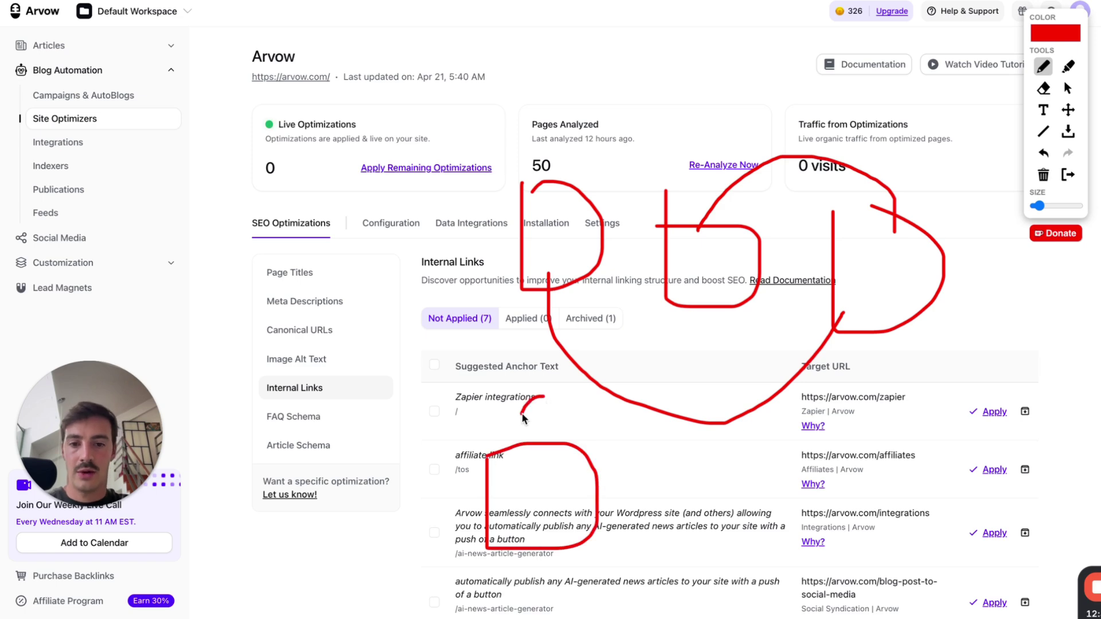
left_click_drag(534, 493, 668, 283)
left_click_drag(688, 245, 575, 248)
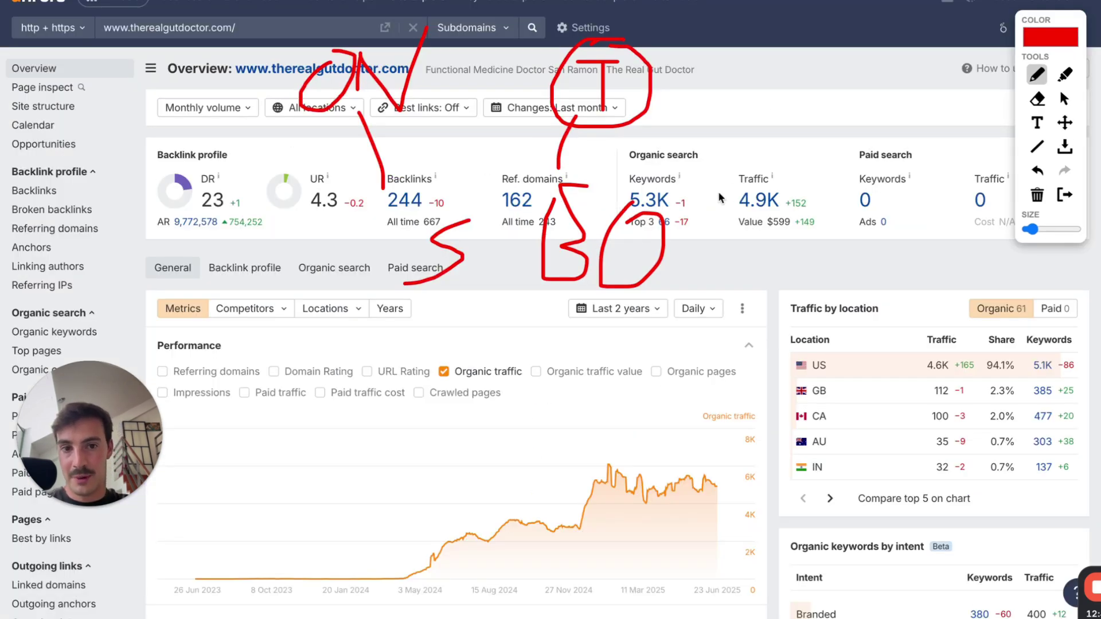
Draw further red strokes around the organic search metrics on the annotated Ahrefs overview
left_click_drag(693, 216, 807, 136)
mouse_move(838, 172)
left_mouse_down()
mouse_move(840, 118)
mouse_move(857, 146)
mouse_move(875, 128)
mouse_move(869, 152)
left_mouse_up()
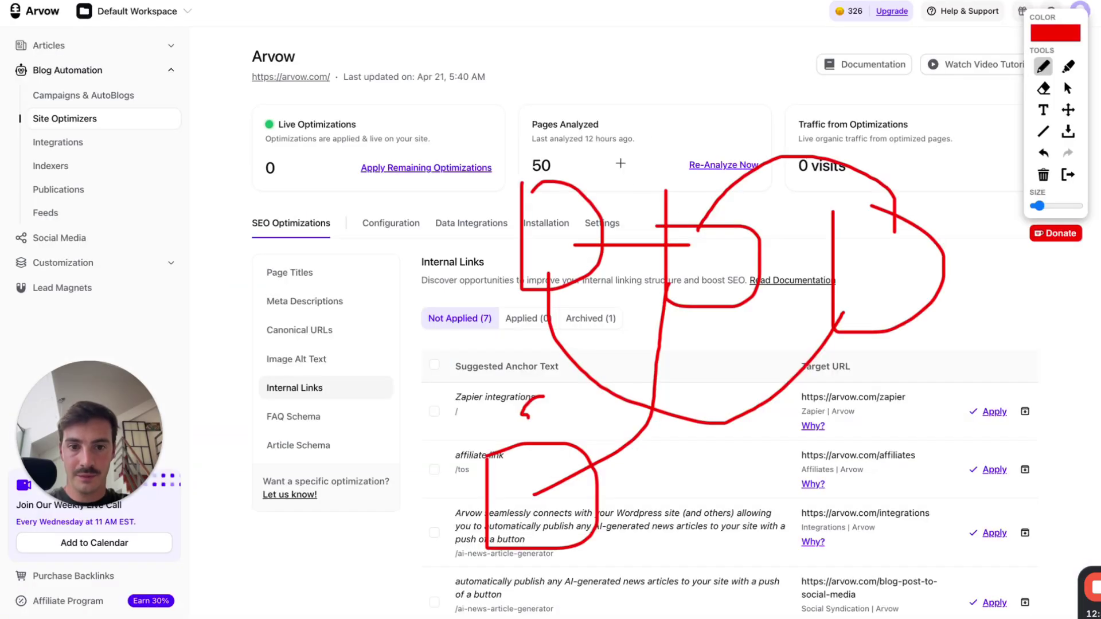
Add an arrow pointing to the first page box in the internal link sketch, and link lines from it to two other boxes
mouse_move(533, 86)
left_mouse_down()
mouse_move(534, 165)
mouse_move(542, 147)
left_mouse_up()
mouse_move(539, 290)
left_mouse_down()
mouse_move(542, 244)
mouse_move(564, 283)
mouse_move(725, 247)
left_mouse_up()
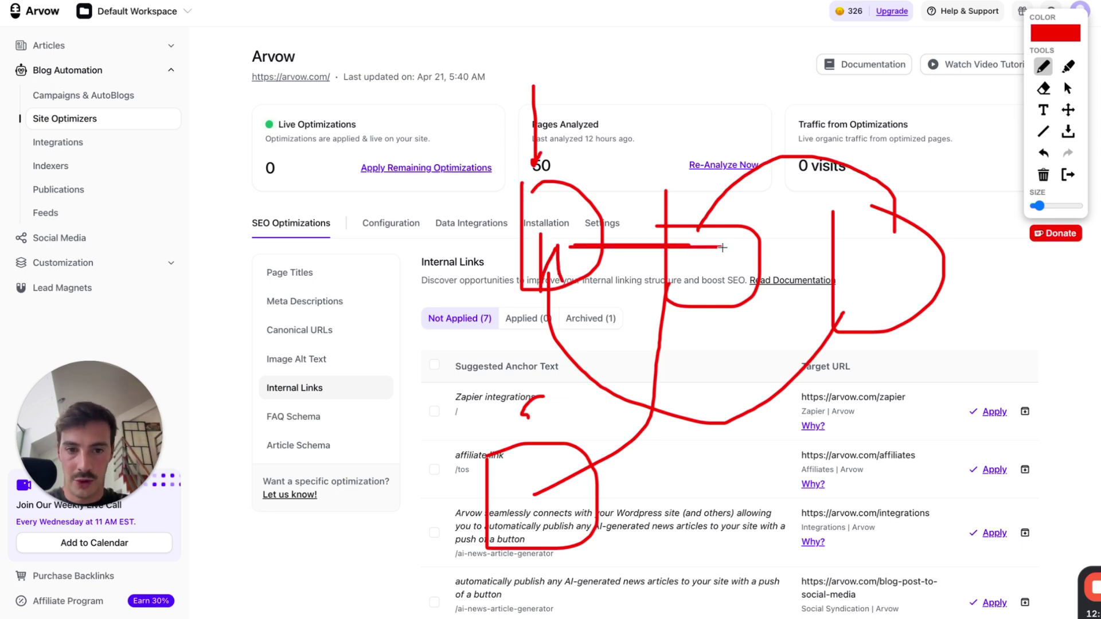
left_click_drag(539, 275, 500, 521)
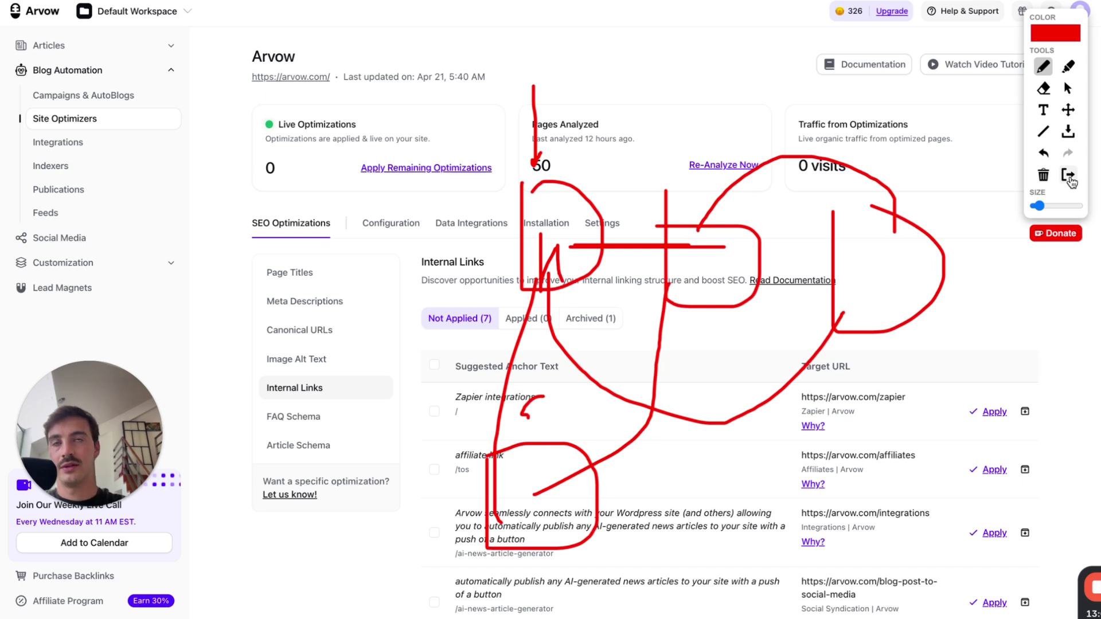
Sketch a second, smaller group of red page boxes joined by link lines over the sidebar, and close the drawing overlay
mouse_move(145, 92)
left_mouse_down()
mouse_move(145, 115)
mouse_move(182, 147)
mouse_move(291, 151)
left_mouse_up()
mouse_move(149, 301)
left_mouse_down()
mouse_move(150, 315)
mouse_move(186, 263)
mouse_move(319, 195)
left_mouse_up()
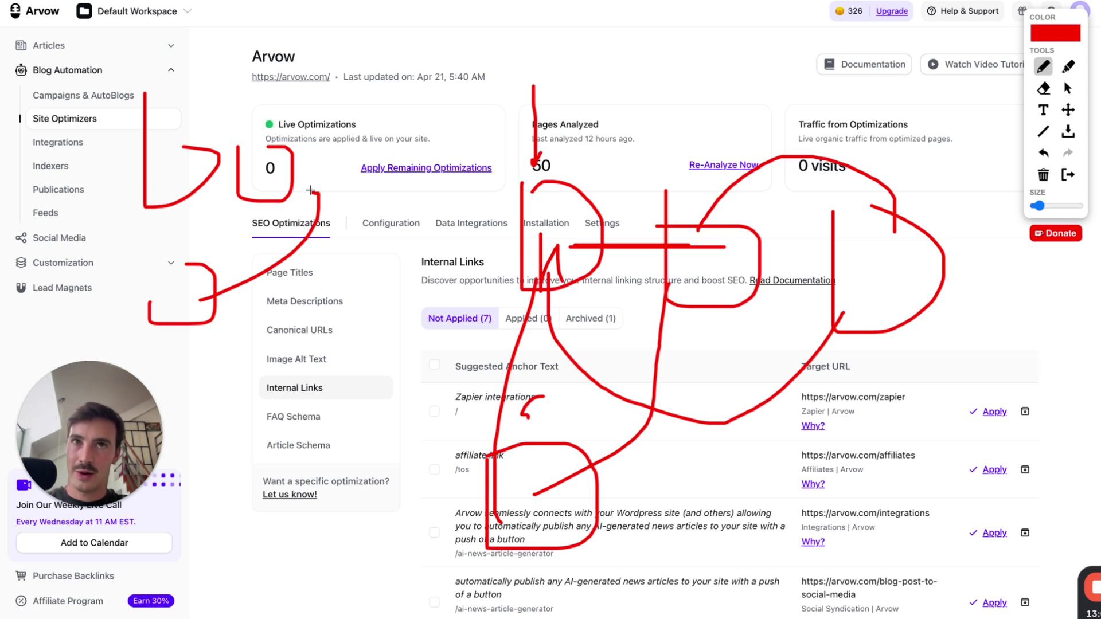
mouse_move(261, 173)
left_mouse_down()
mouse_move(286, 178)
mouse_move(201, 302)
mouse_move(175, 311)
left_mouse_up()
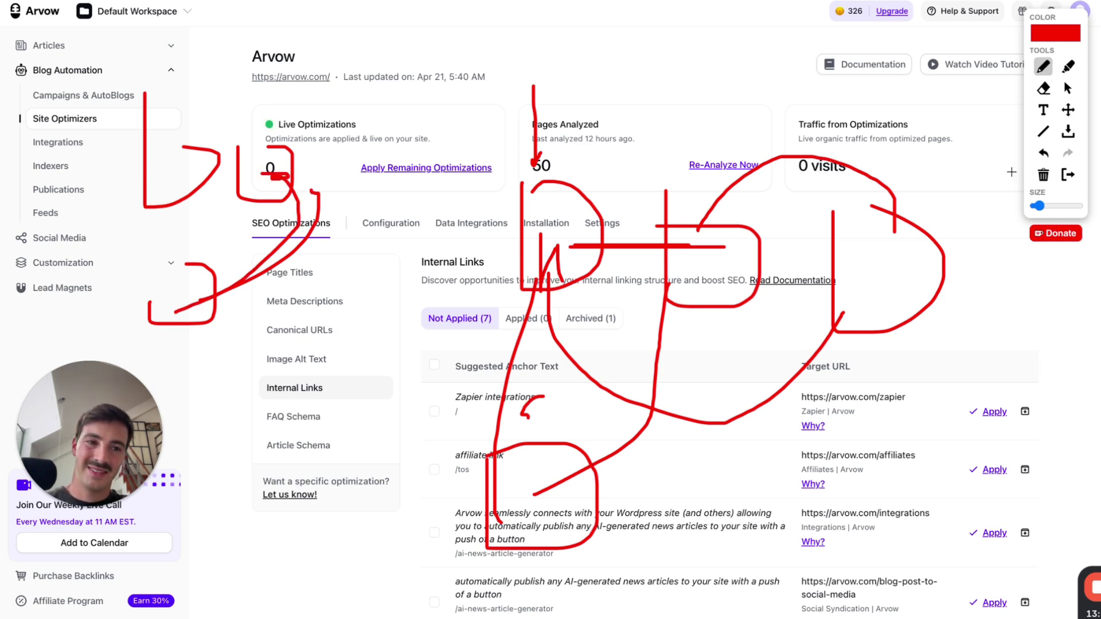
left_click(1068, 174)
Examine the internal link suggestion from /ai-seo-listicle-generator to the blog-post-to-social-media page, including its anchor text and the explanation behind it
scroll(327, 430, "down", 3)
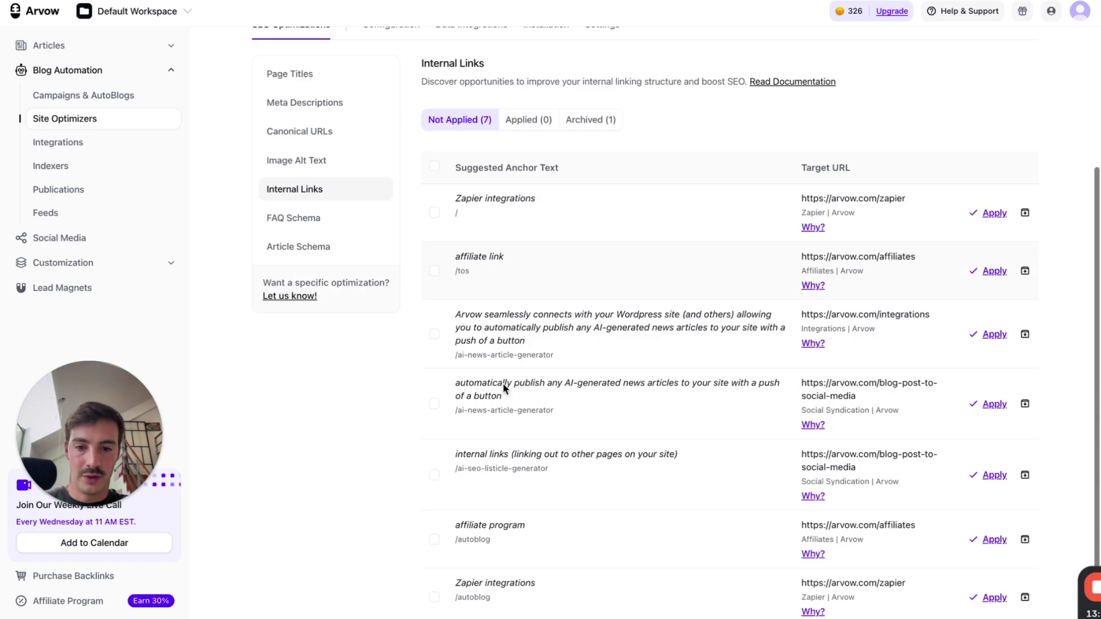
scroll(504, 388, "down", 1)
left_click_drag(456, 415, 572, 419)
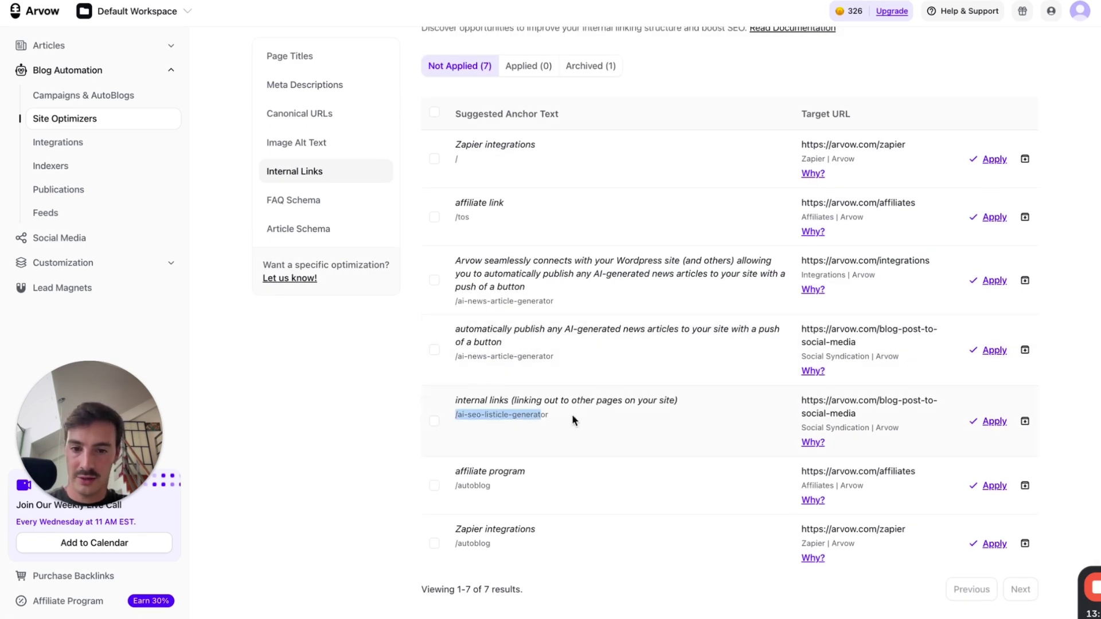
left_click_drag(797, 414, 856, 413)
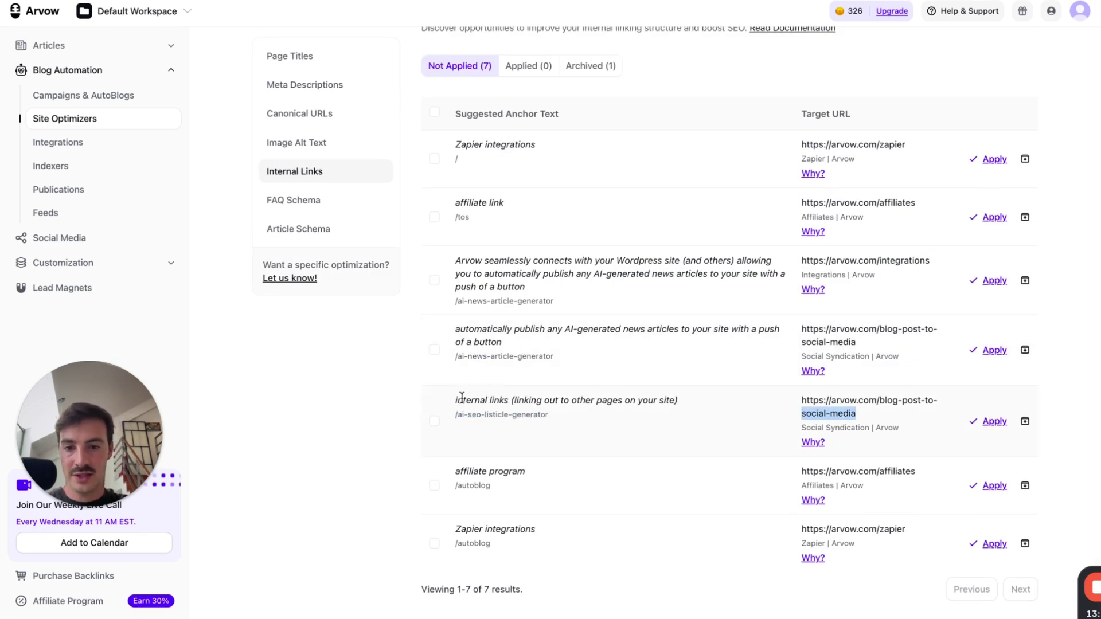
left_click_drag(459, 399, 745, 412)
left_click(810, 443)
left_click_drag(722, 487, 777, 563)
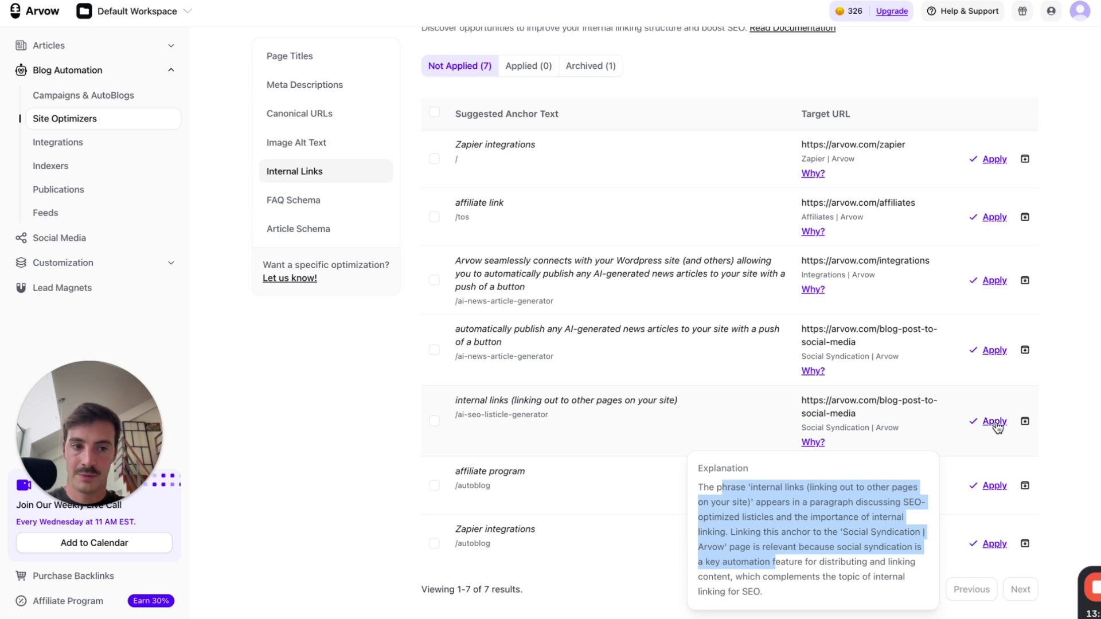
left_click(1094, 256)
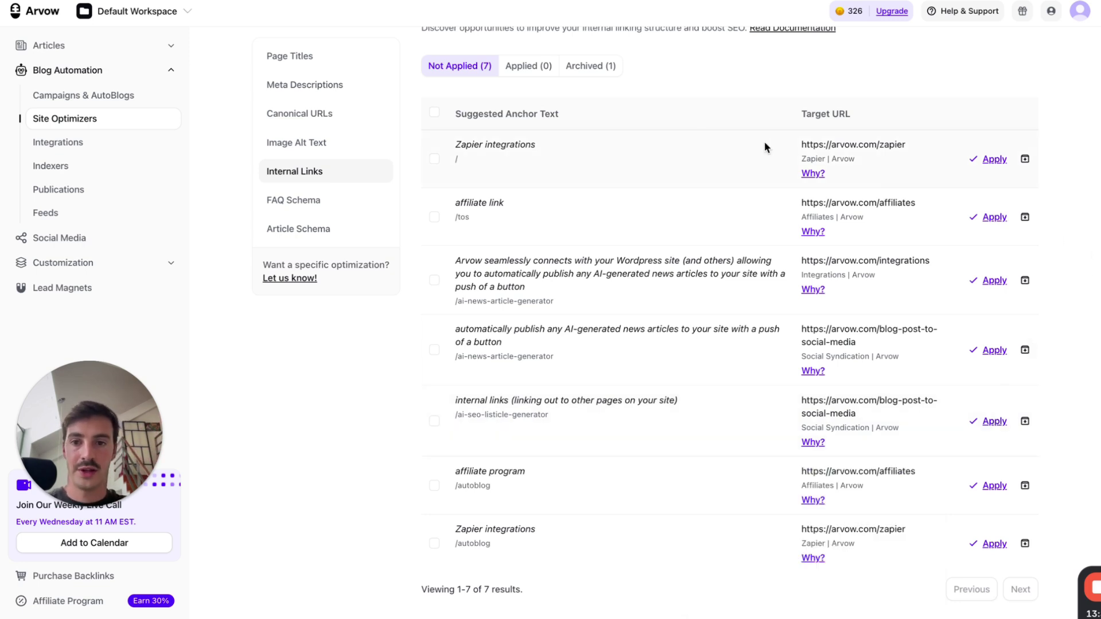
View the FAQ Schema and Article Schema optimizations of the site
left_click(391, 198)
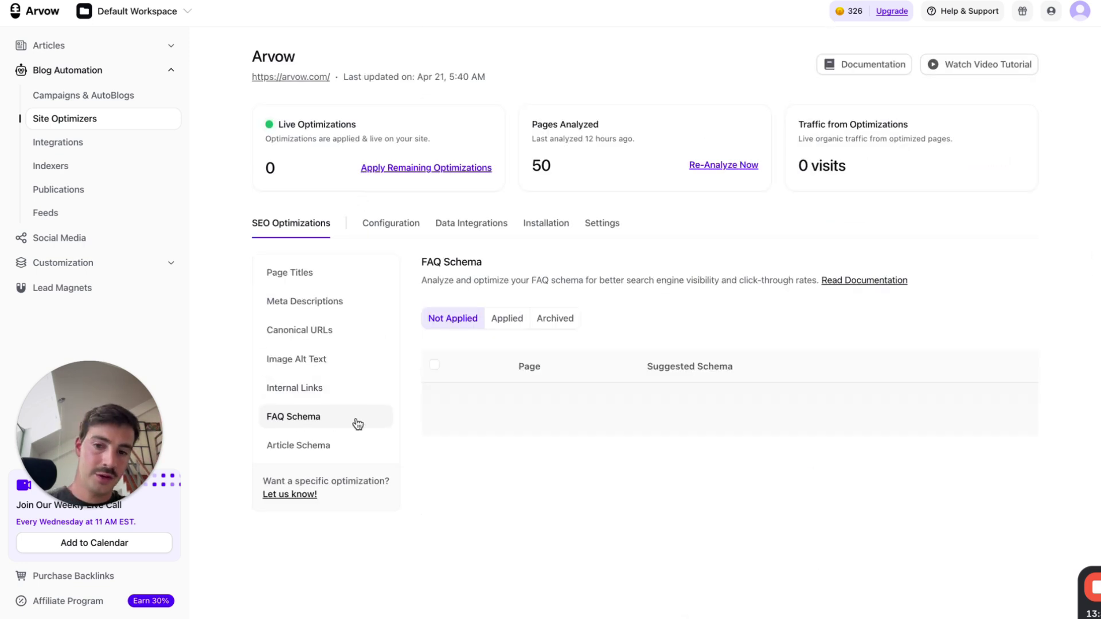
left_click(312, 446)
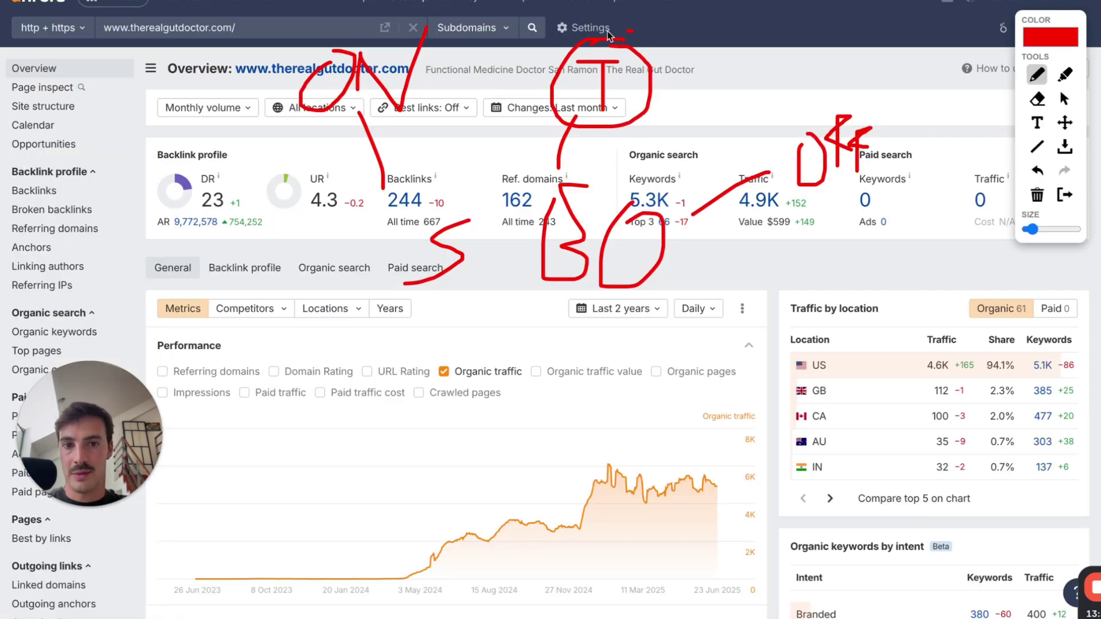
Switch to the annotated Ahrefs overview, circle the ON, T and OFF notes in red, and mark the backlinks and referring domains figures
mouse_move(607, 31)
left_mouse_down()
mouse_move(553, 137)
mouse_move(660, 86)
mouse_move(626, 31)
left_mouse_up()
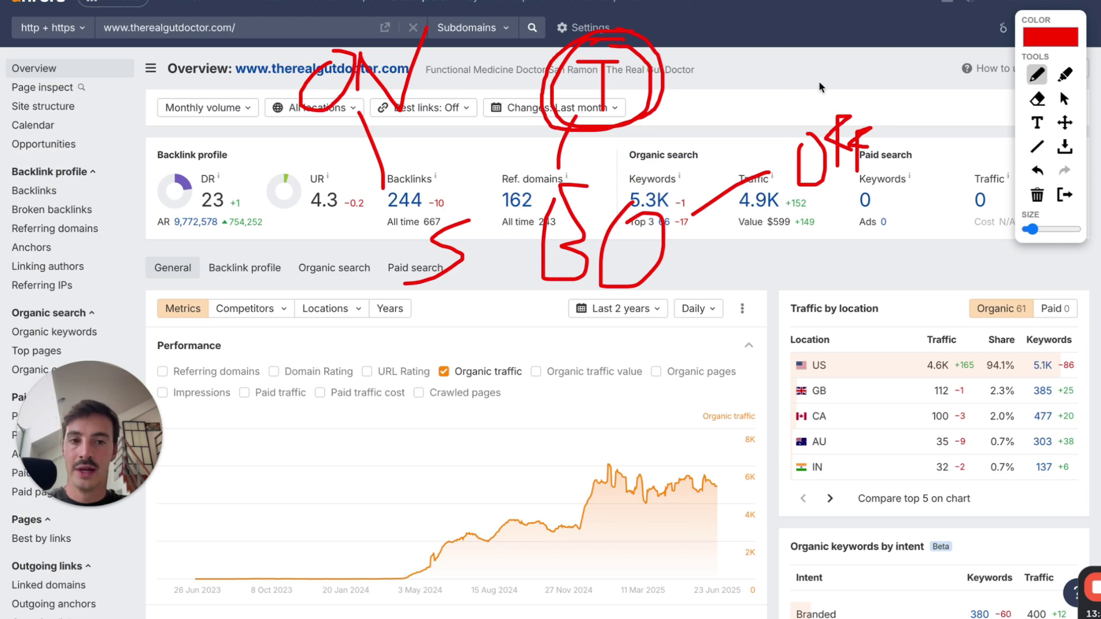
mouse_move(854, 73)
left_mouse_down()
mouse_move(757, 246)
mouse_move(861, 64)
mouse_move(845, 58)
left_mouse_up()
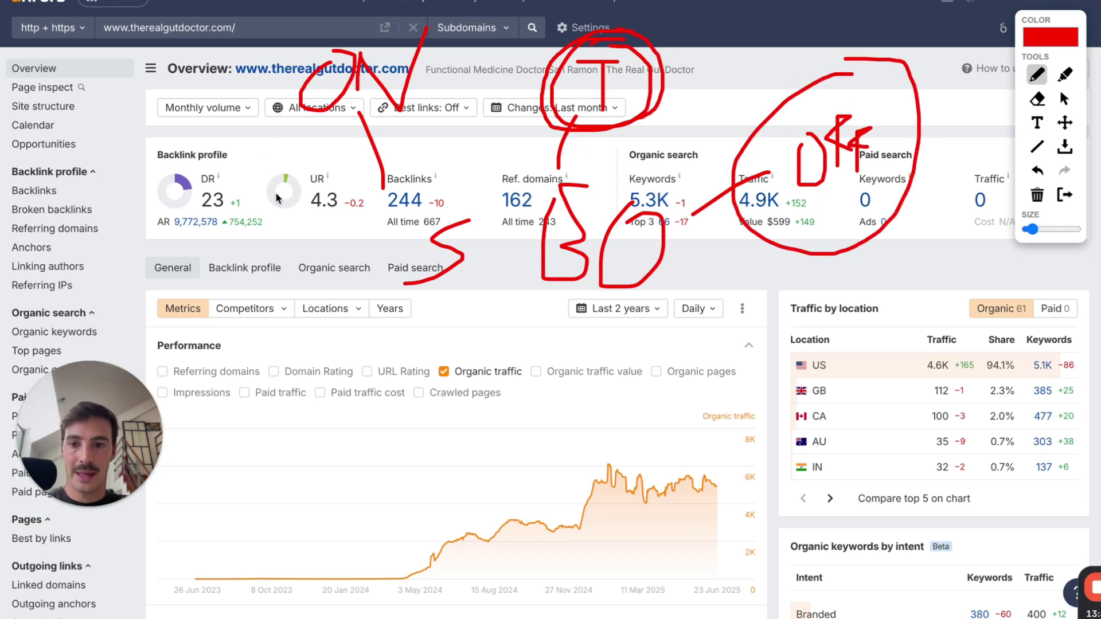
left_click_drag(380, 212, 420, 211)
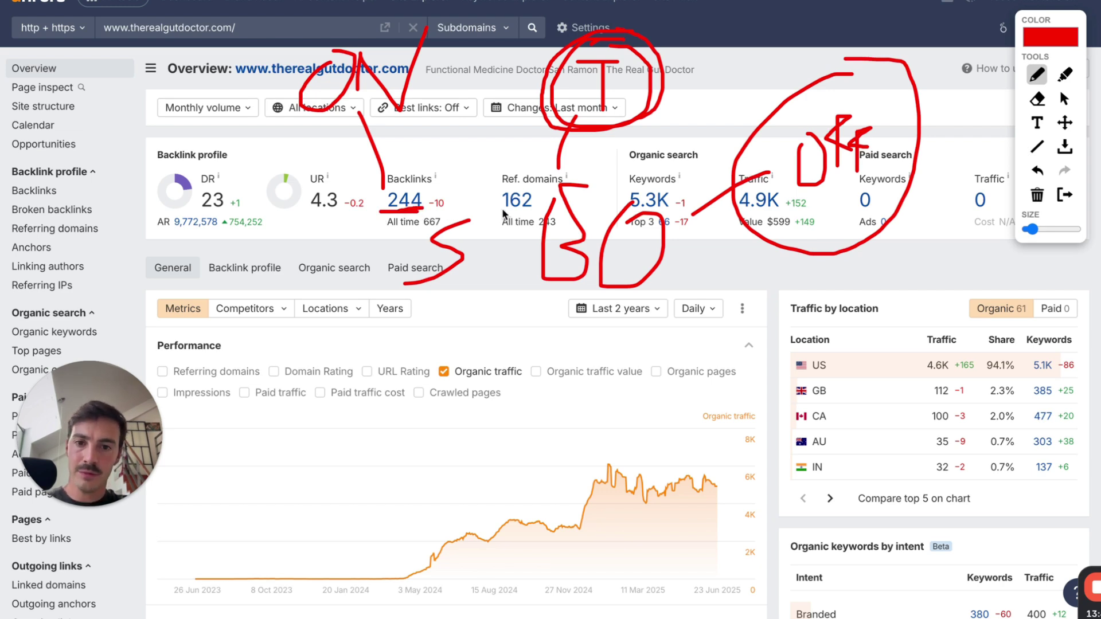
left_click_drag(502, 211, 534, 210)
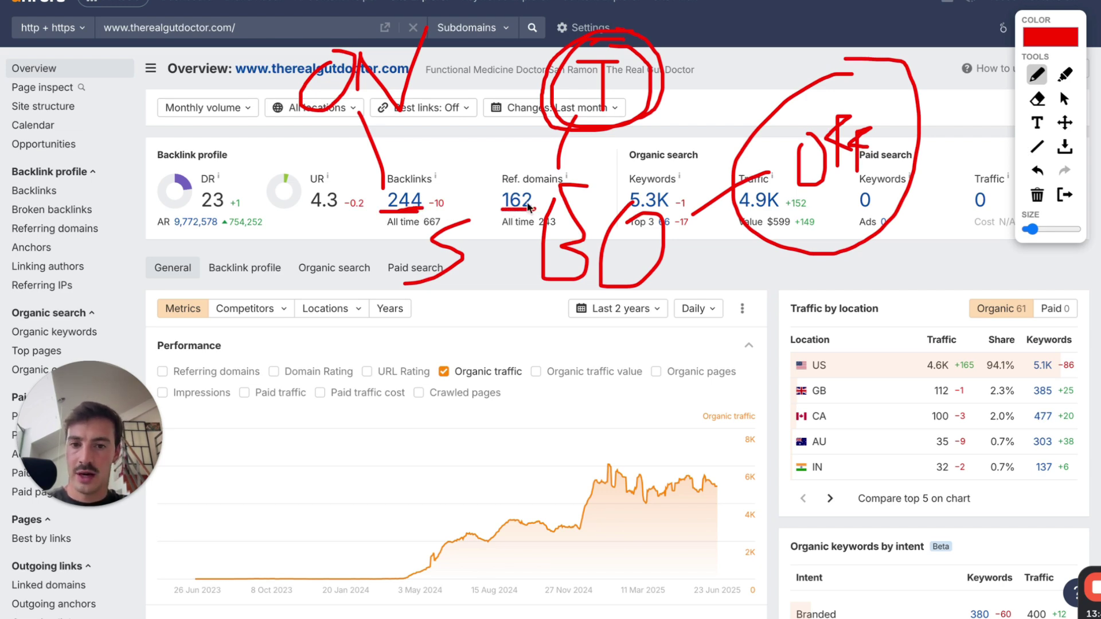
left_click(516, 185)
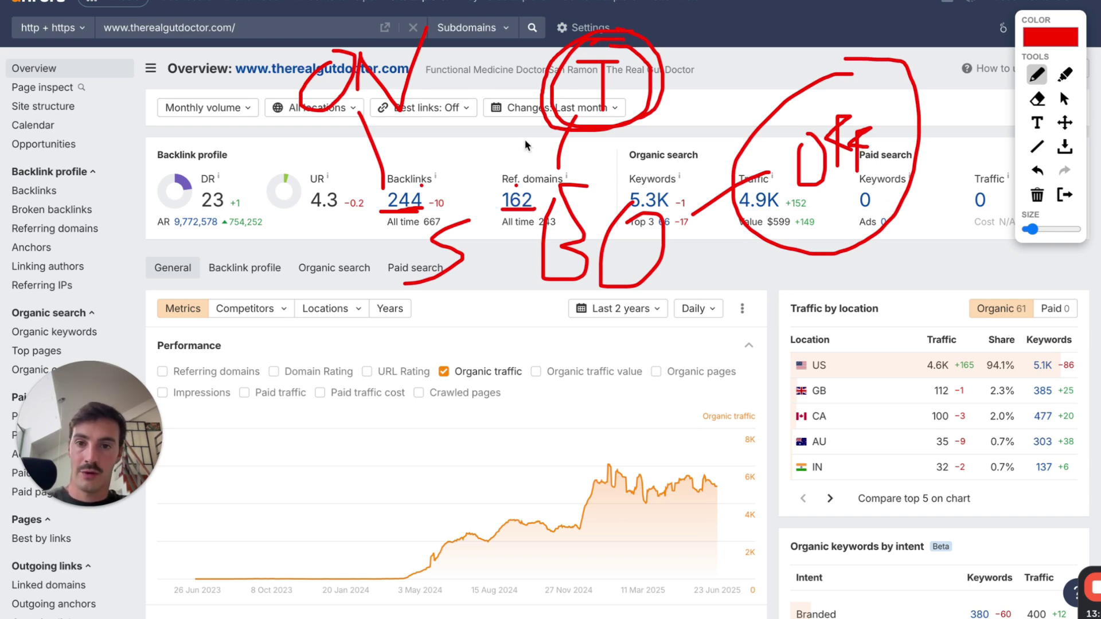
mouse_move(424, 10)
left_mouse_down()
mouse_move(344, 154)
mouse_move(445, 48)
left_mouse_up()
mouse_move(877, 40)
left_mouse_down()
mouse_move(763, 115)
mouse_move(921, 83)
left_mouse_up()
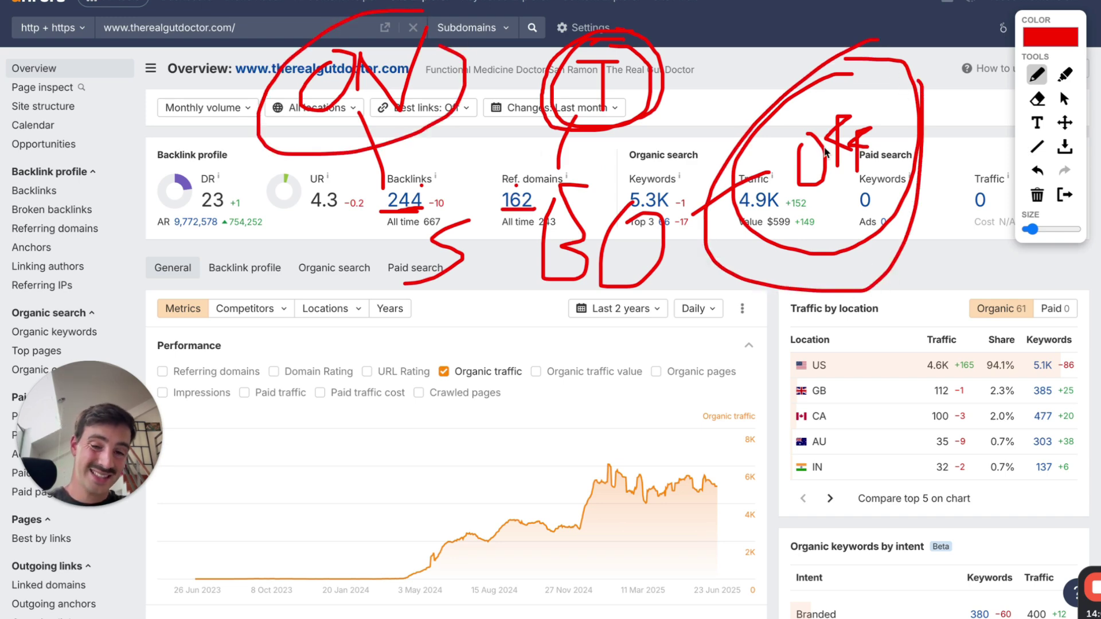
Write a large red 300 over the performance chart, circle it, and close the drawing overlay
mouse_move(609, 411)
left_mouse_down()
mouse_move(665, 427)
mouse_move(641, 503)
left_mouse_up()
mouse_move(766, 421)
left_mouse_down()
mouse_move(806, 468)
mouse_move(764, 424)
left_mouse_up()
mouse_move(845, 425)
left_mouse_down()
mouse_move(856, 416)
mouse_move(908, 458)
left_mouse_up()
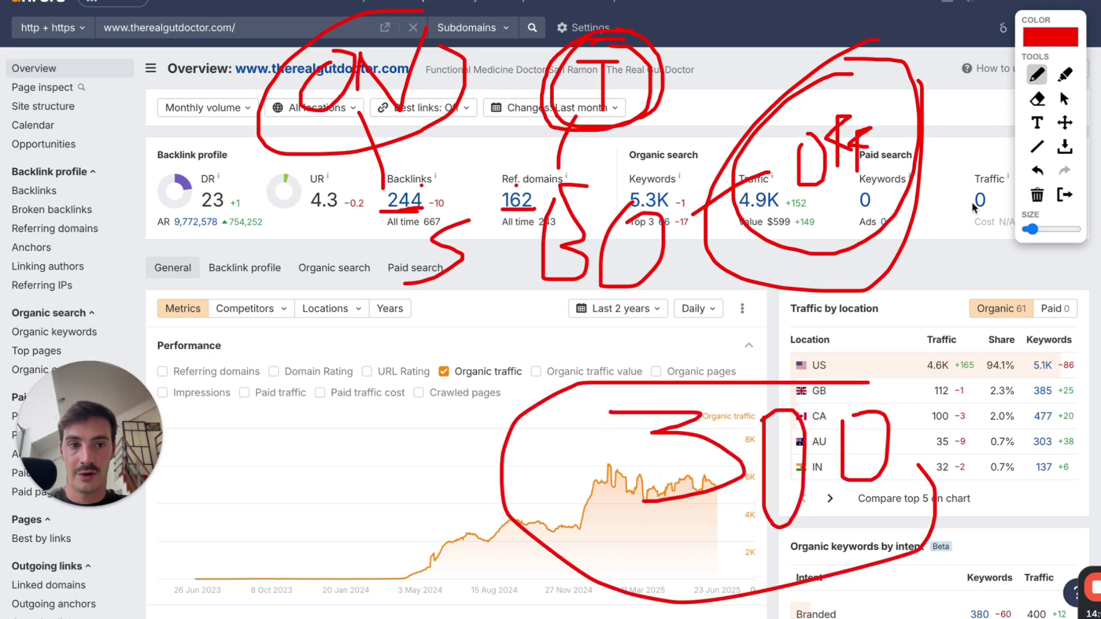
left_click(1064, 195)
Examine the organic traffic chart and the backlink and organic search metrics of the Ahrefs overview
scroll(759, 275, "down", 4)
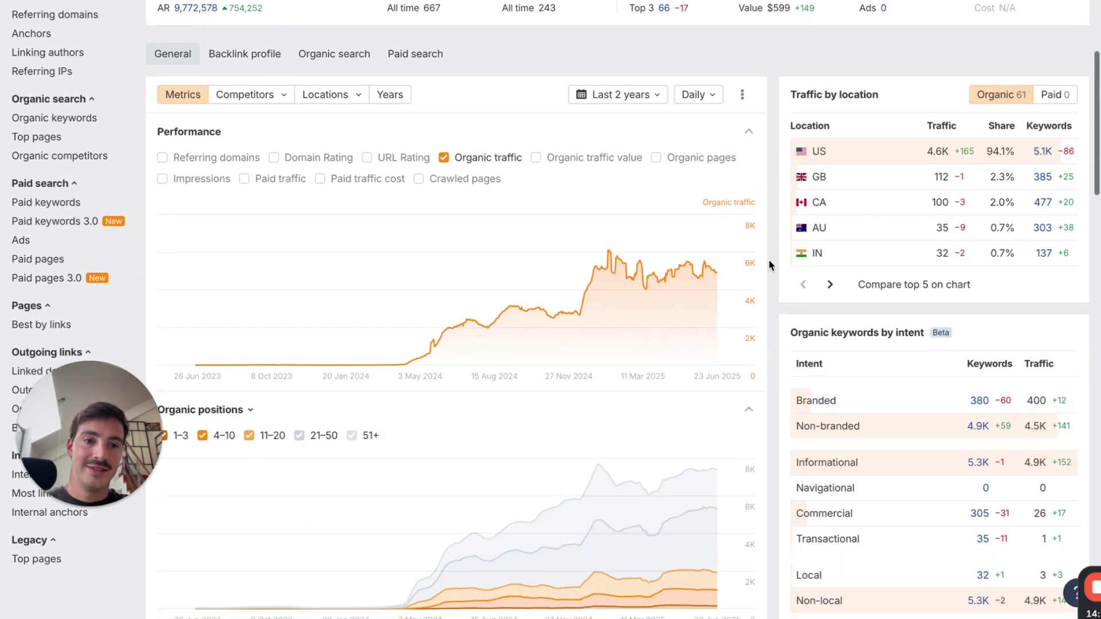
left_click_drag(1098, 263, 1099, 154)
left_click(773, 235)
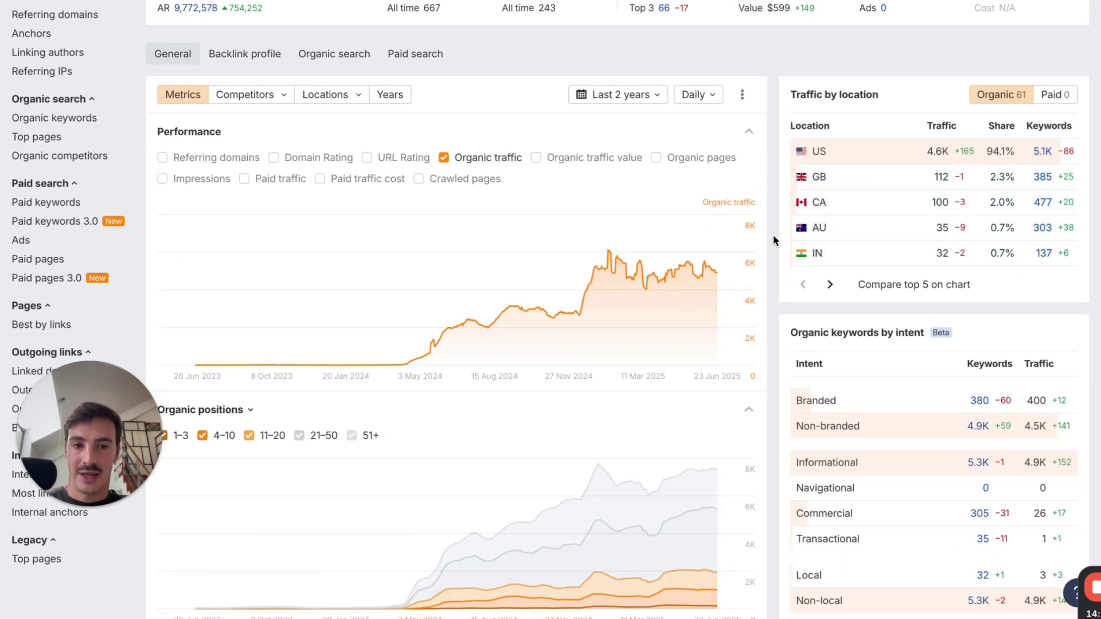
scroll(773, 235, "up", 1)
scroll(773, 235, "up", 2)
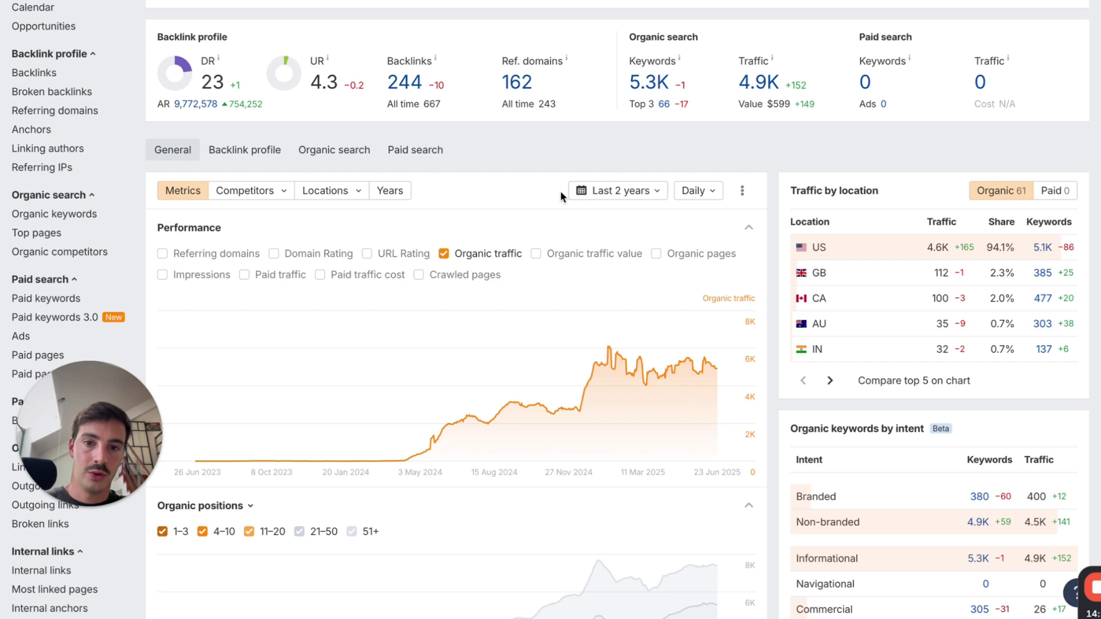
scroll(561, 193, "up", 2)
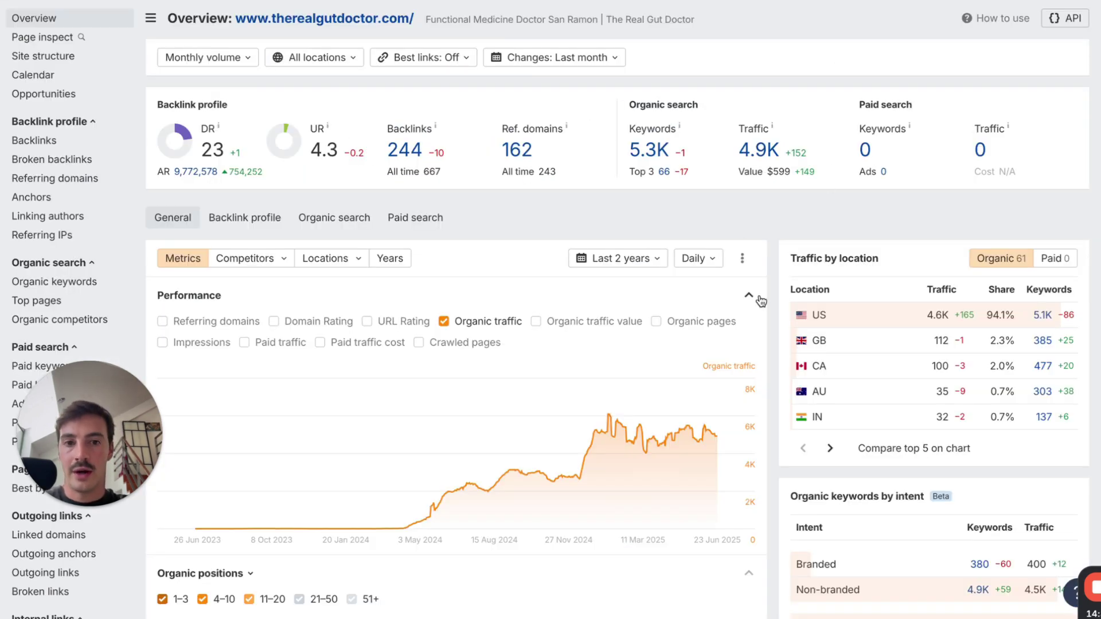
Start a new red drawing over the Ahrefs overview, handwriting four large letters and enclosing them in one big circle
key("alt+d")
mouse_move(627, 93)
left_mouse_down()
mouse_move(573, 165)
mouse_move(648, 144)
left_mouse_up()
mouse_move(747, 78)
left_mouse_down()
mouse_move(815, 56)
mouse_move(758, 109)
left_mouse_up()
left_click_drag(604, 291, 624, 390)
left_click_drag(783, 302, 795, 455)
mouse_move(874, 30)
left_mouse_down()
mouse_move(385, 444)
mouse_move(858, 52)
mouse_move(852, 43)
left_mouse_up()
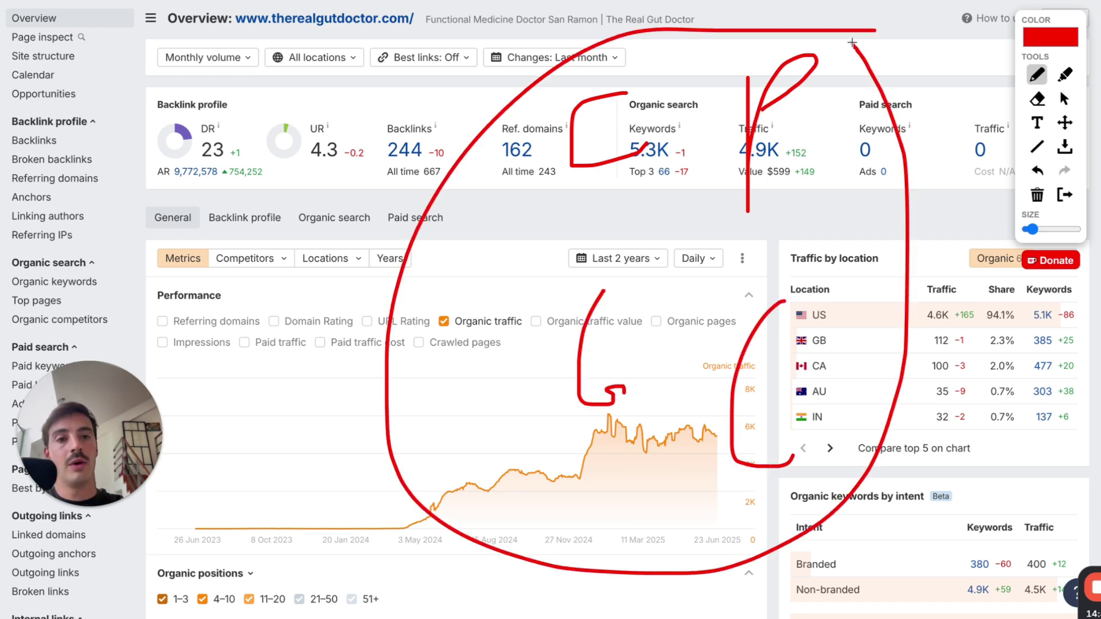